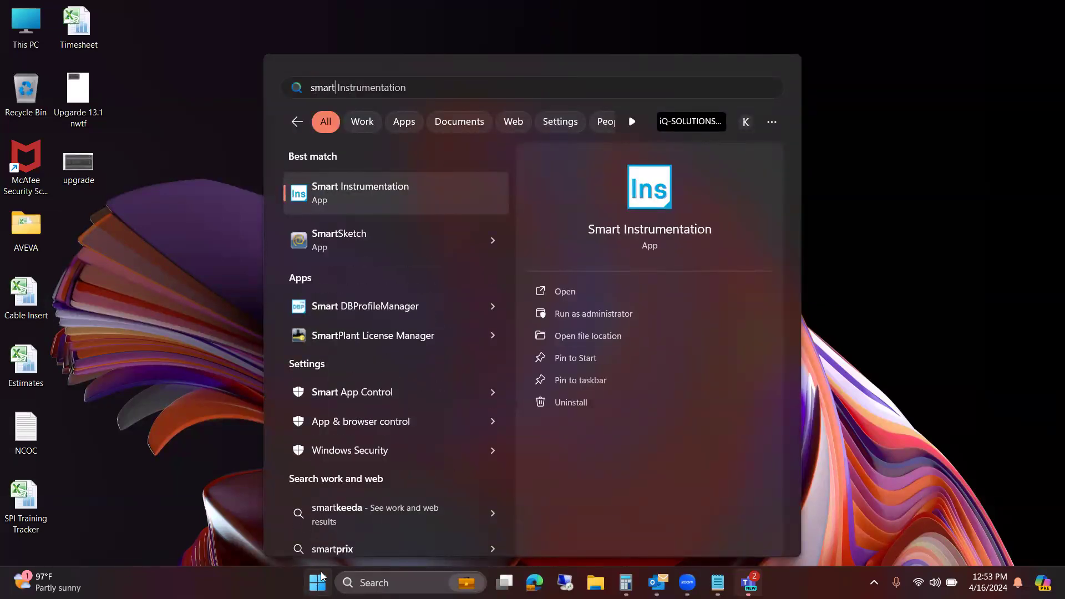
Launch Smart Instrumentation as administrator and allow it to make changes
right_click(346, 201)
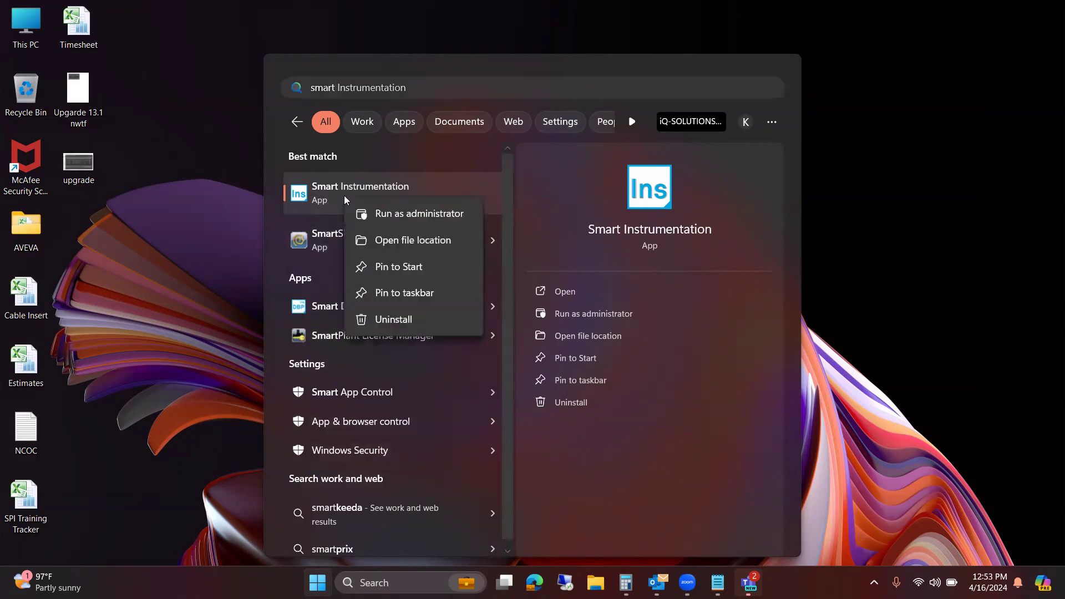
left_click(386, 213)
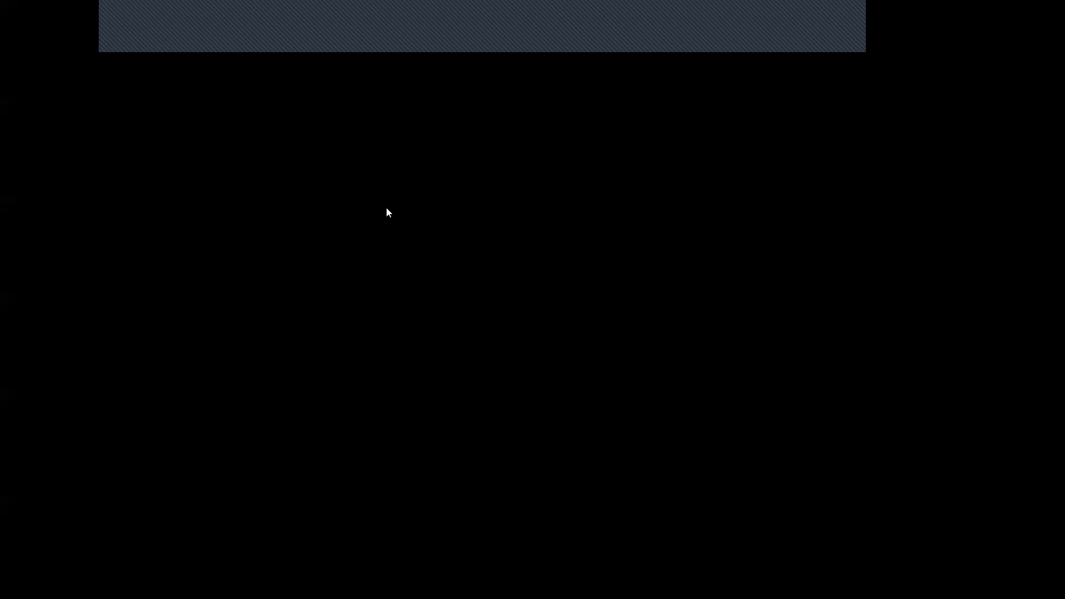
left_click(476, 423)
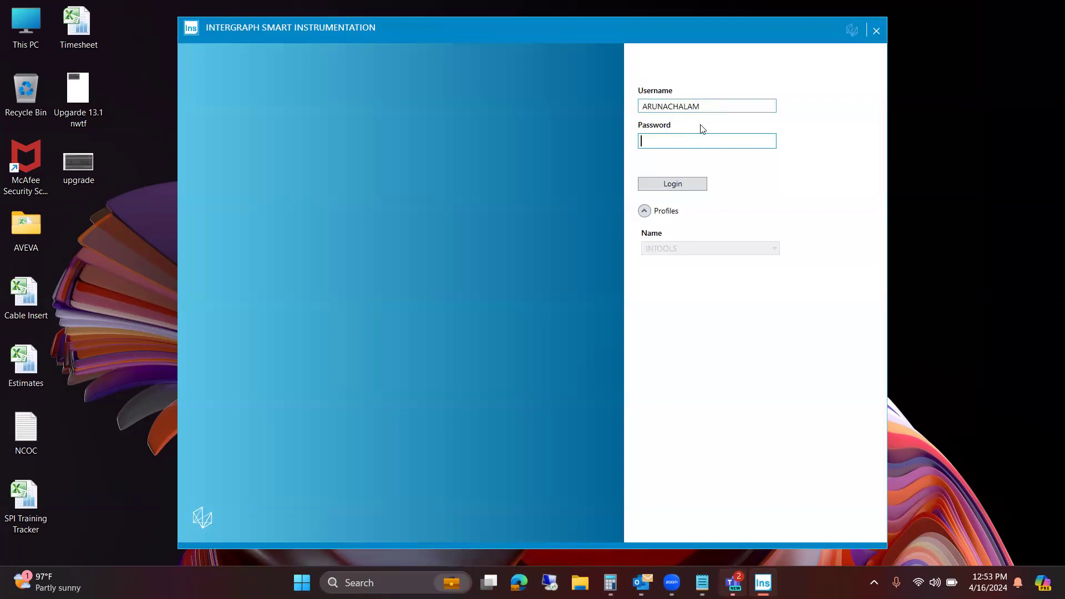
Log in to Smart Instrumentation with the existing username by entering the account password
left_click_drag(717, 106, 636, 103)
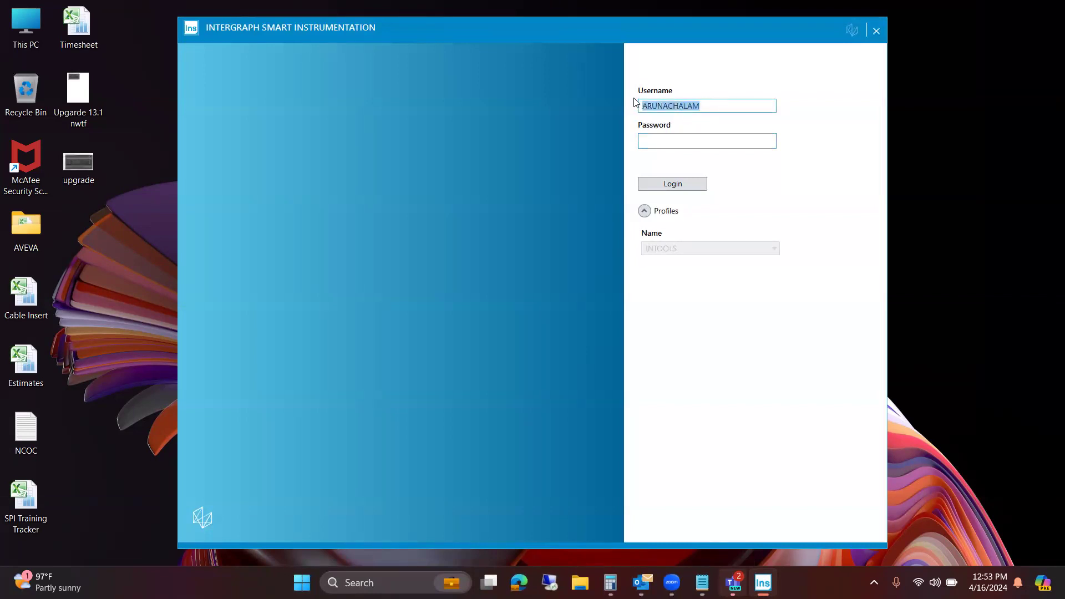
left_click(678, 137)
type("************")
left_click(673, 183)
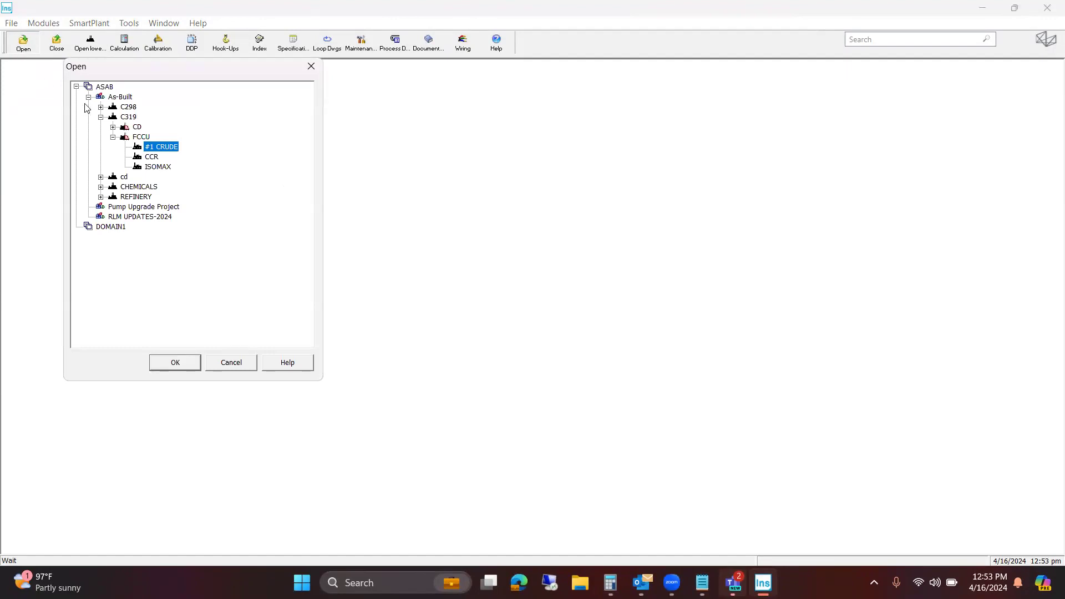
Examine the ASAB domain hierarchy, including plants C298 and C319 and the CD area's #1 CRUDE unit
left_click(98, 87)
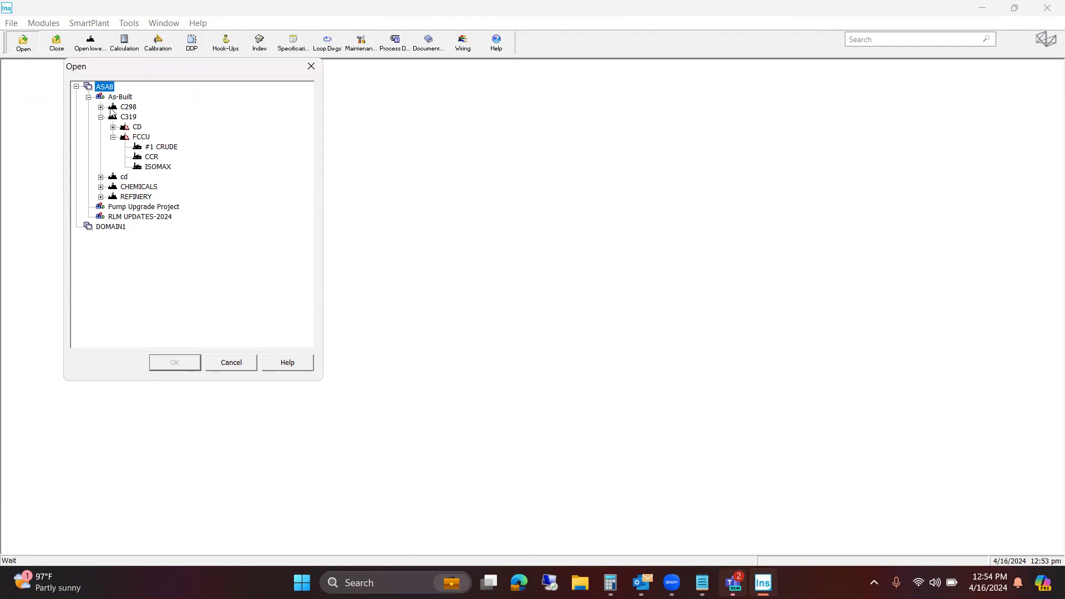
left_click(126, 118)
double_click(126, 117)
left_click(126, 108)
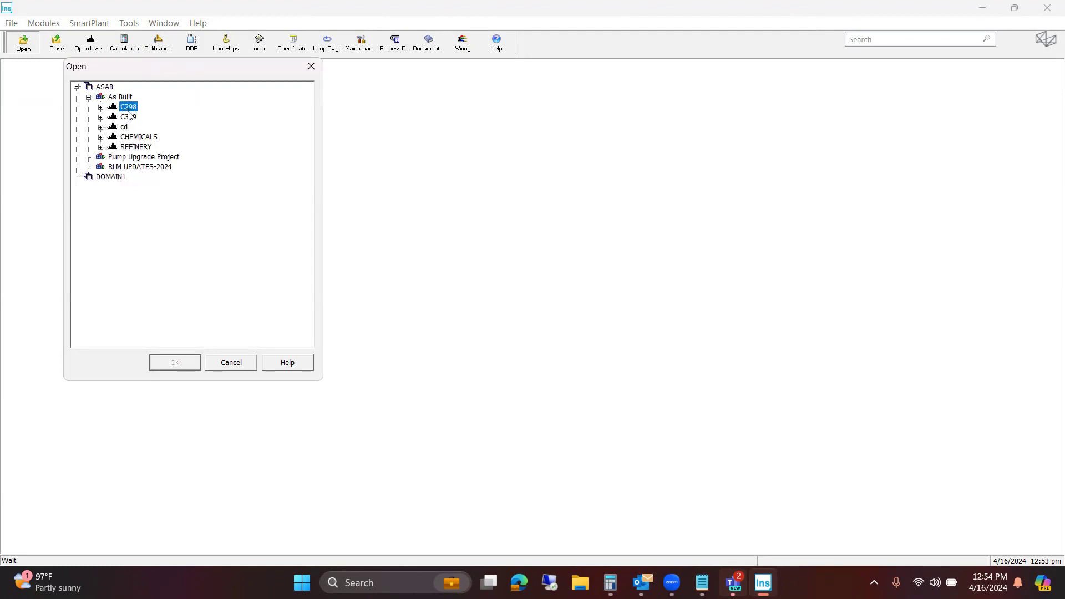
left_click(101, 117)
left_click(127, 118)
left_click(113, 127)
left_click(133, 127)
left_click(143, 138)
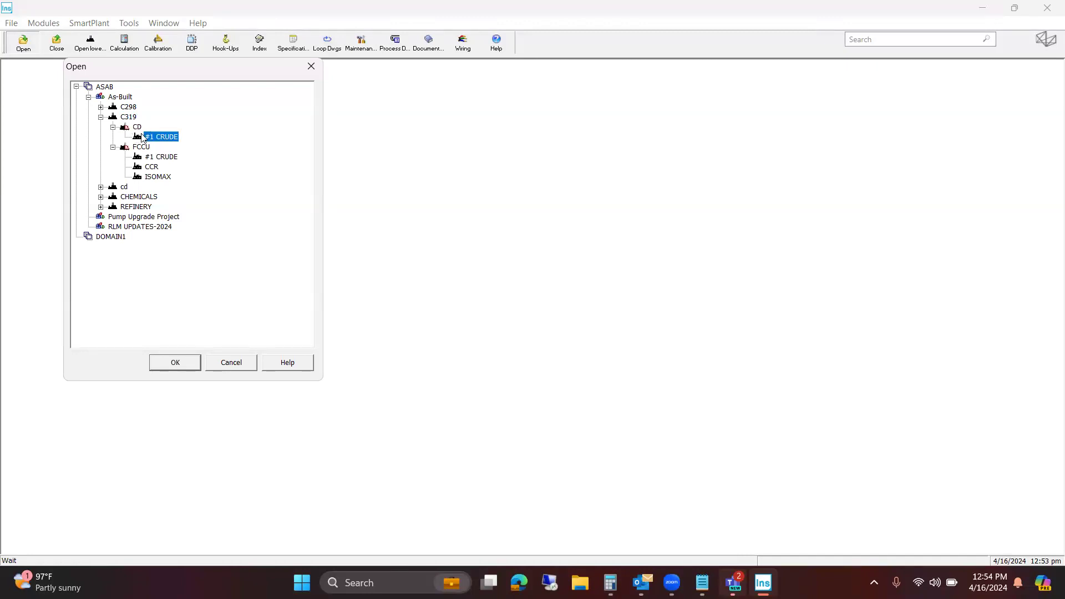
Open unit U4002 in area IP4000 of plant C298 in the As-Built domain
left_click(101, 117)
left_click(101, 108)
left_click(114, 118)
left_click(155, 137)
left_click(174, 364)
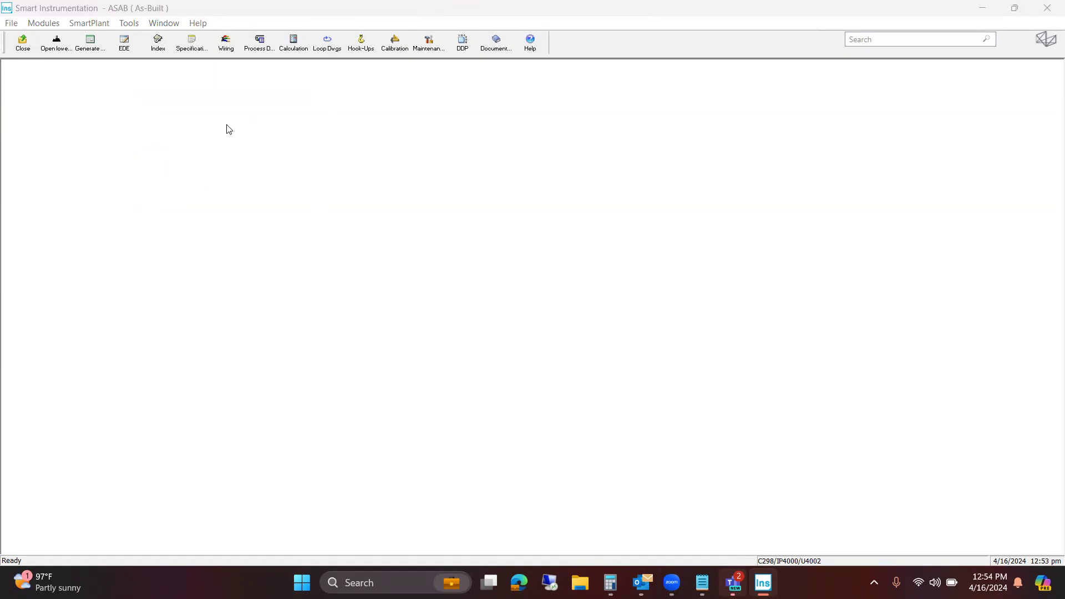
Display the Domain Explorer and open the Instrument Index module
left_click(133, 23)
left_click(135, 37)
left_click(131, 25)
left_click(153, 52)
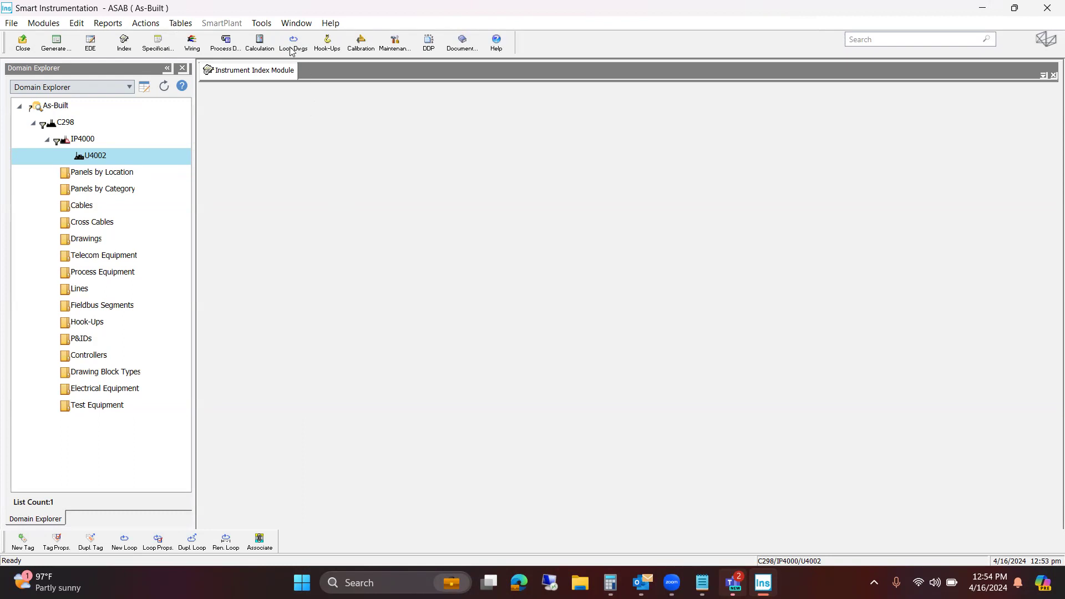
Display the Reference Explorer alongside the Instrument Index module
left_click(261, 23)
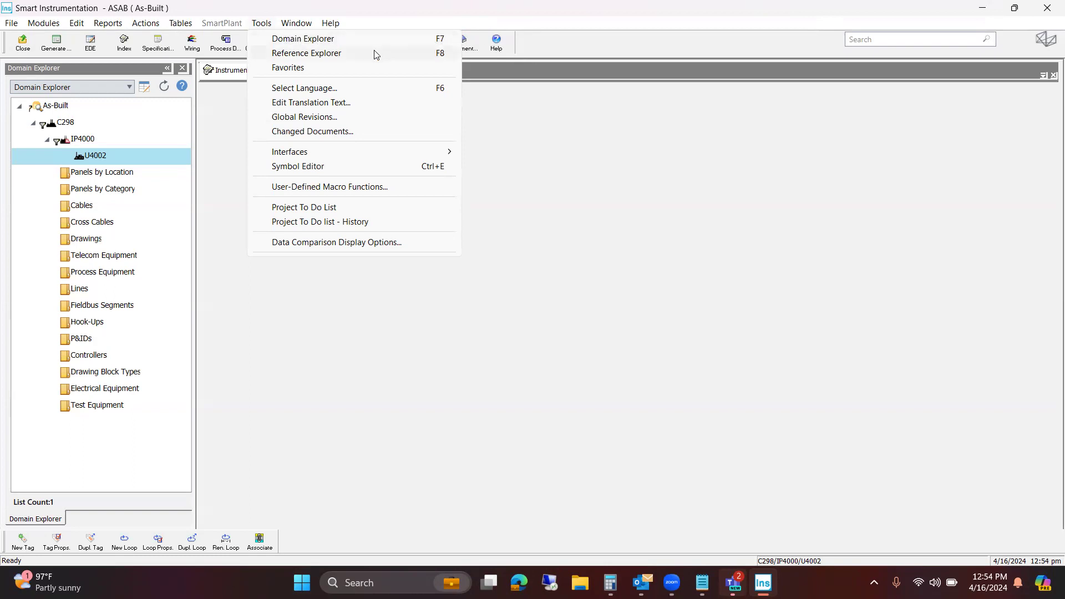
left_click(442, 56)
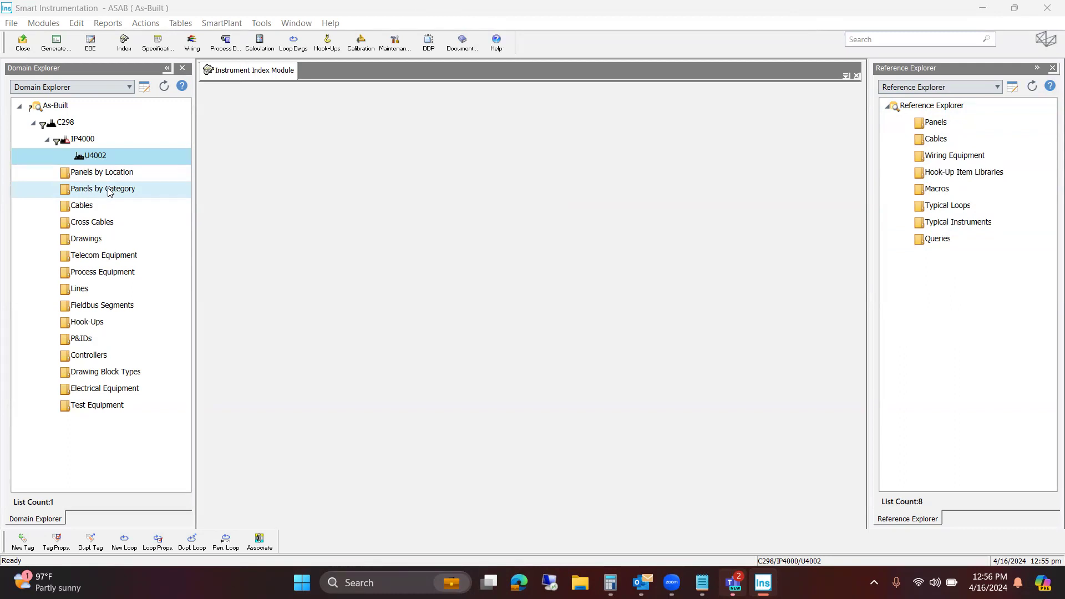
Expand unit U4002 in the Domain Explorer and examine the item folders under the unit and the area
double_click(119, 154)
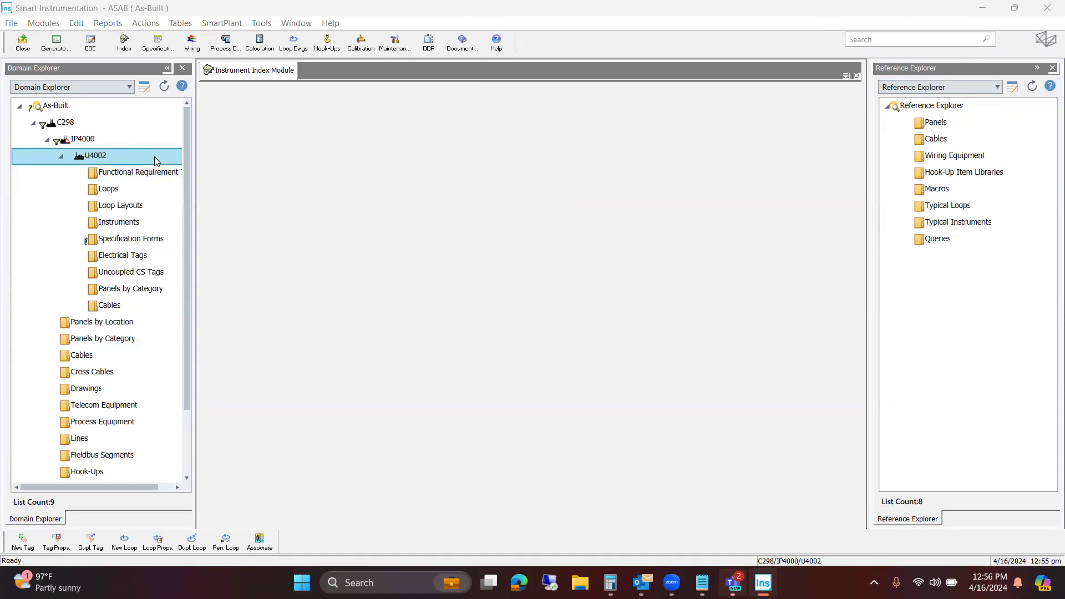
scroll(120, 222, "down", 2)
scroll(103, 296, "up", 2)
scroll(102, 233, "down", 2)
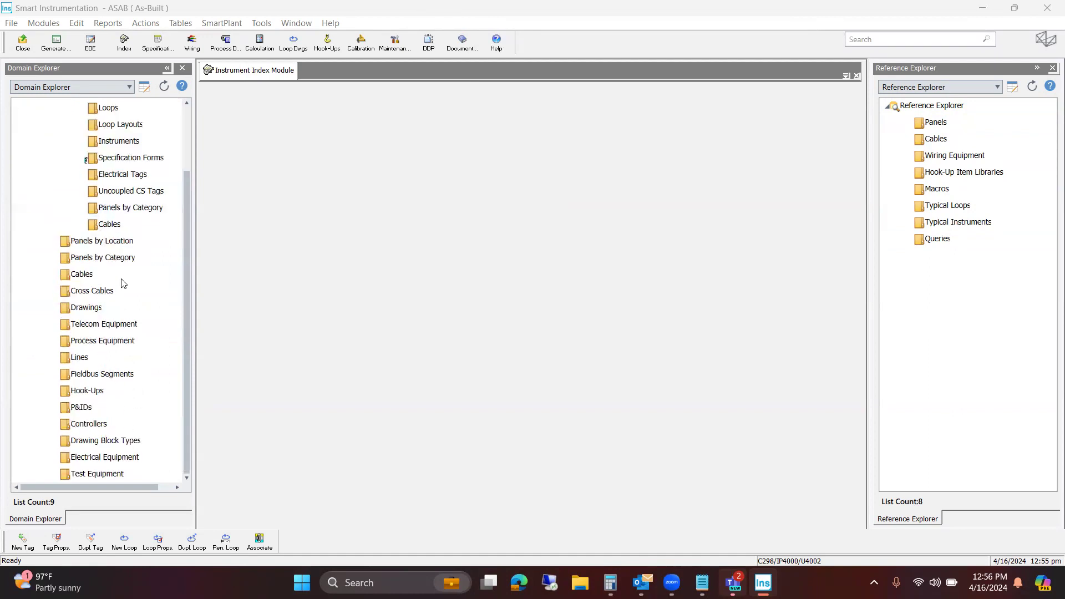
scroll(113, 261, "up", 2)
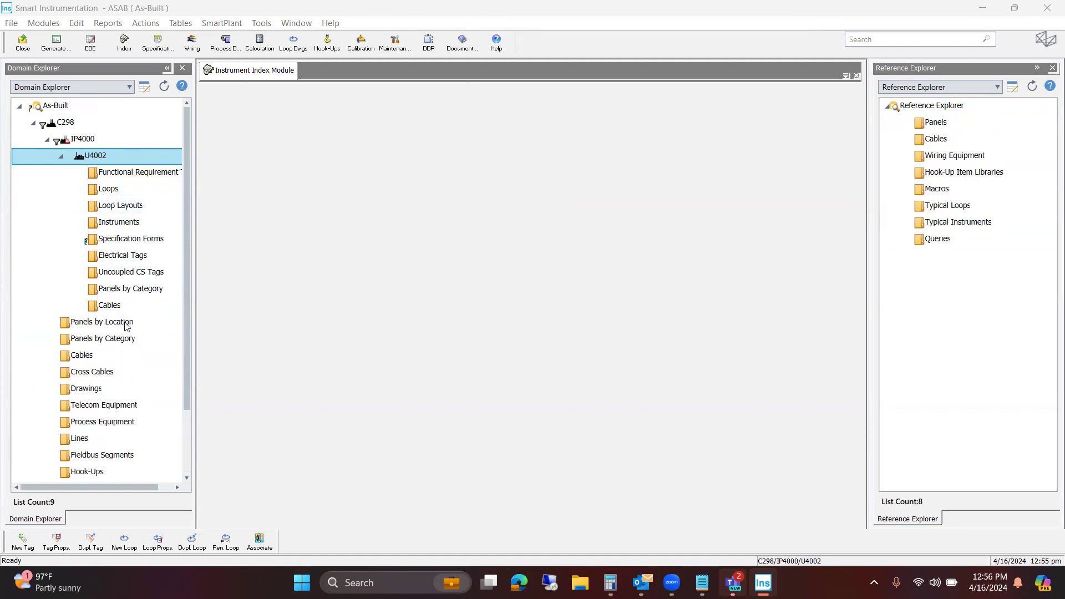
scroll(109, 388, "down", 2)
scroll(112, 381, "up", 2)
Close the Instrument Index module and open it again
right_click(237, 70)
left_click(268, 97)
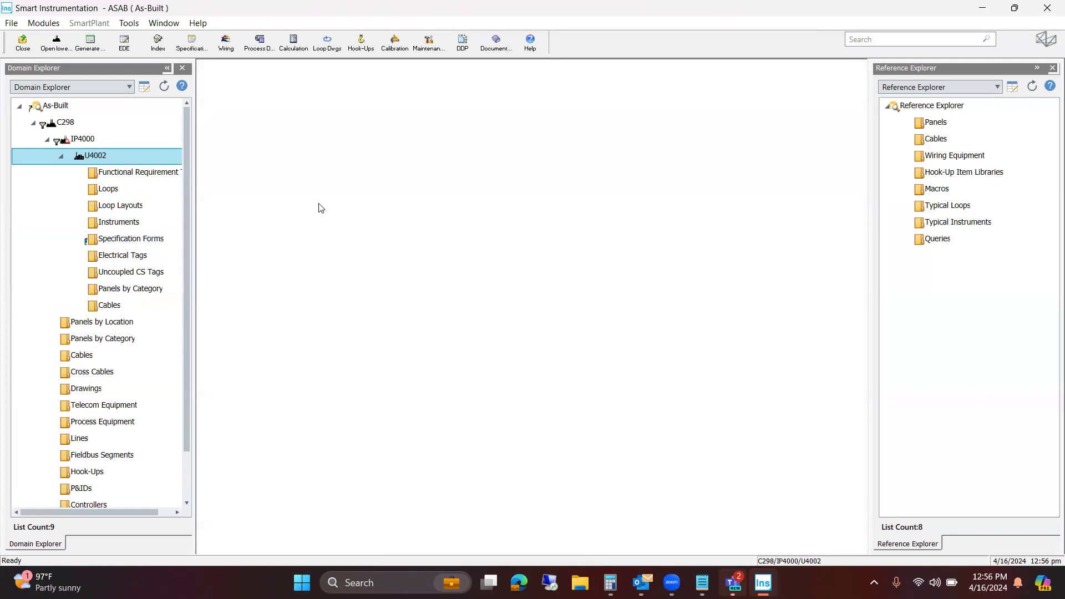
left_click(44, 24)
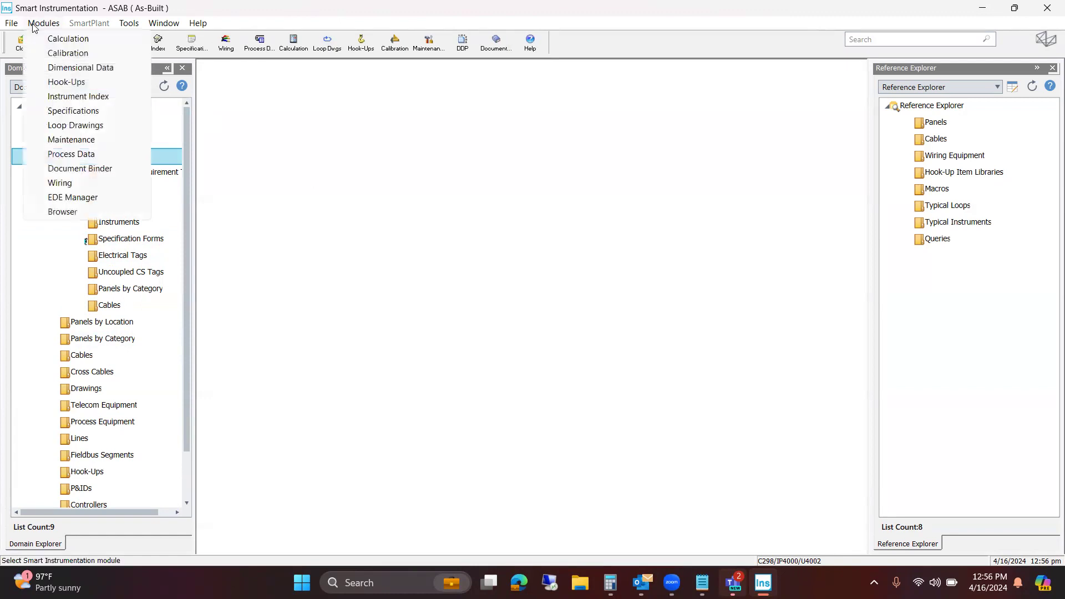
left_click(70, 96)
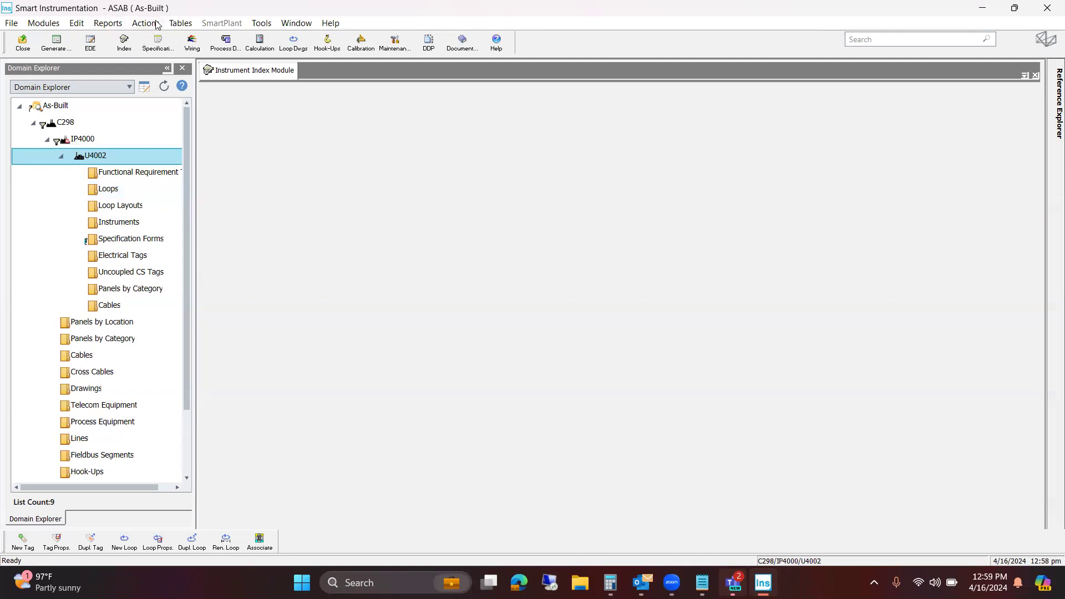
Open the Instrument Types supporting table in the Instrument Index module
left_click(180, 23)
left_click(543, 194)
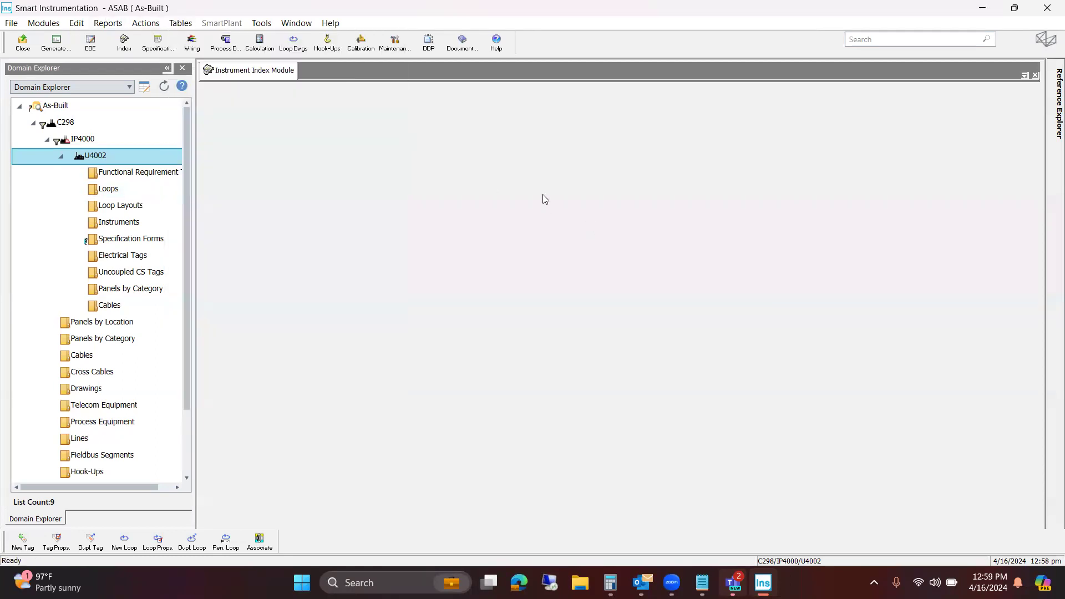
left_click(189, 26)
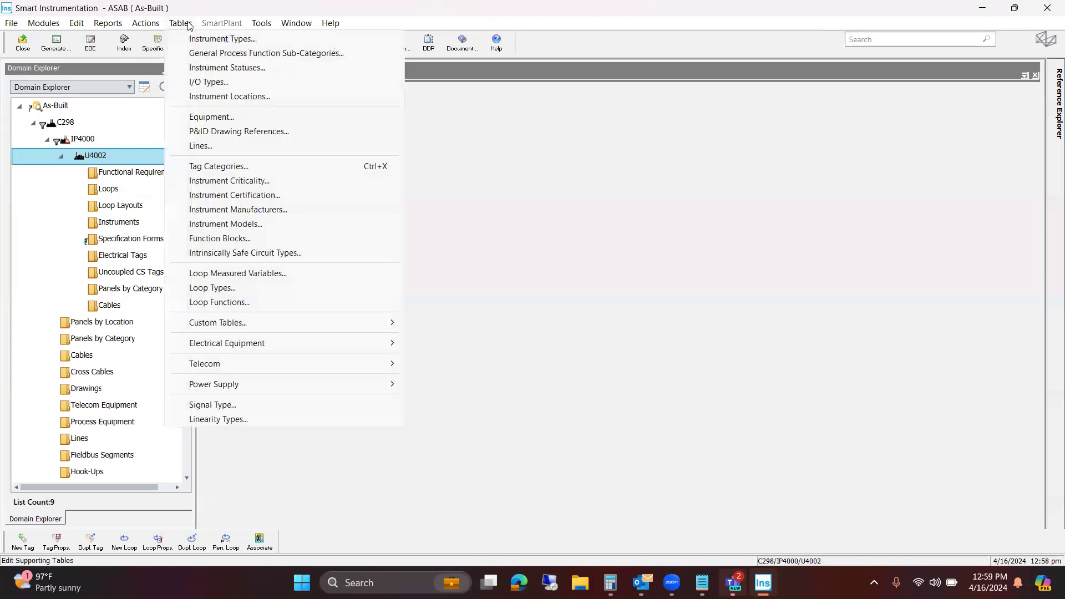
left_click(210, 39)
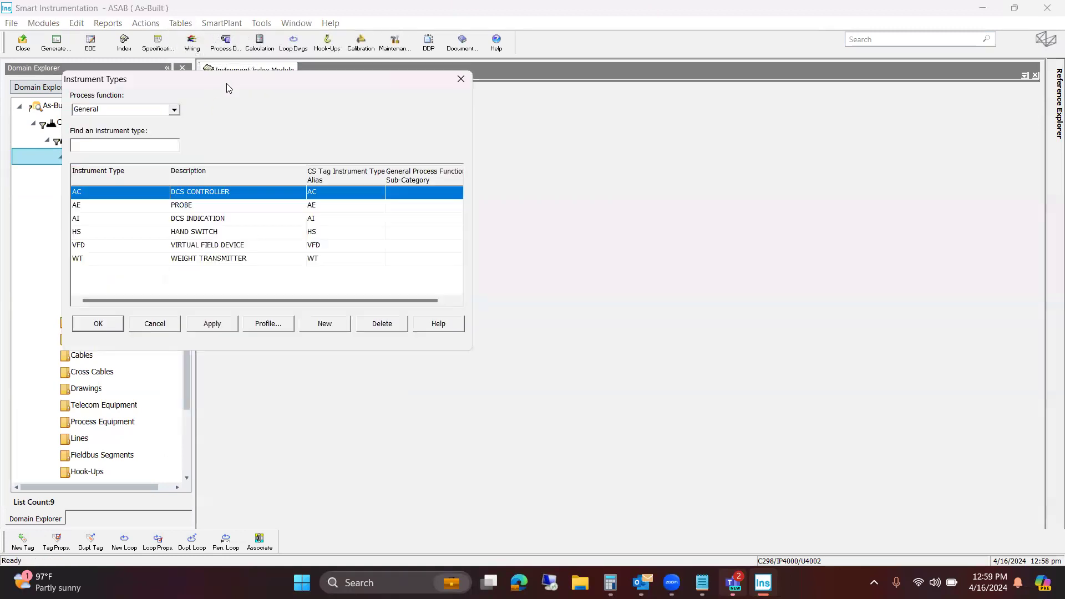
Review the process functions available for instrument types, keeping General selected
left_click(486, 156)
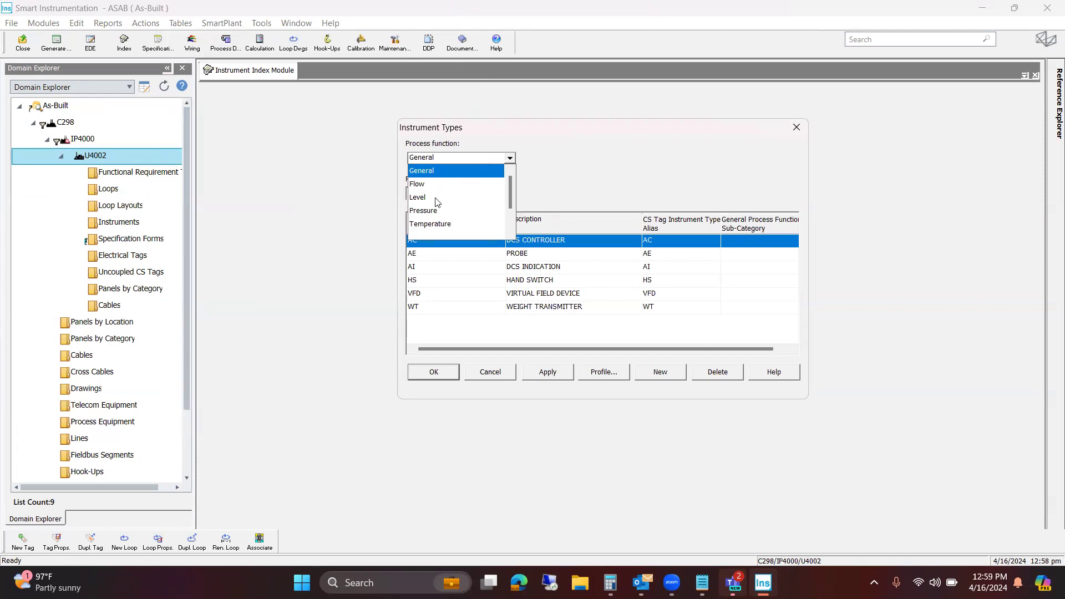
scroll(438, 225, "down", 1)
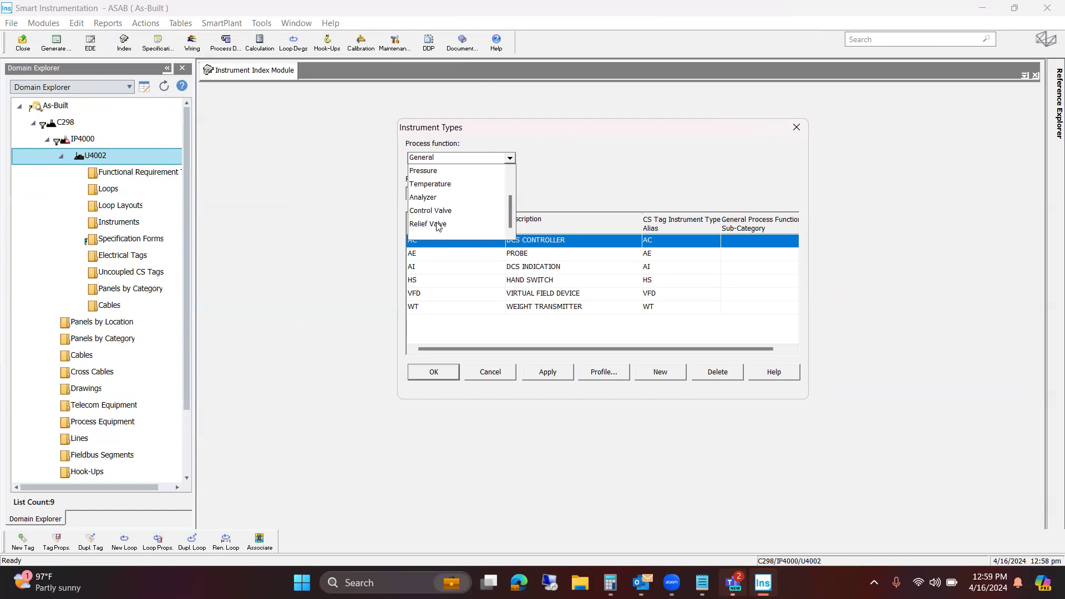
scroll(437, 228, "up", 1)
scroll(439, 216, "down", 1)
scroll(436, 216, "up", 1)
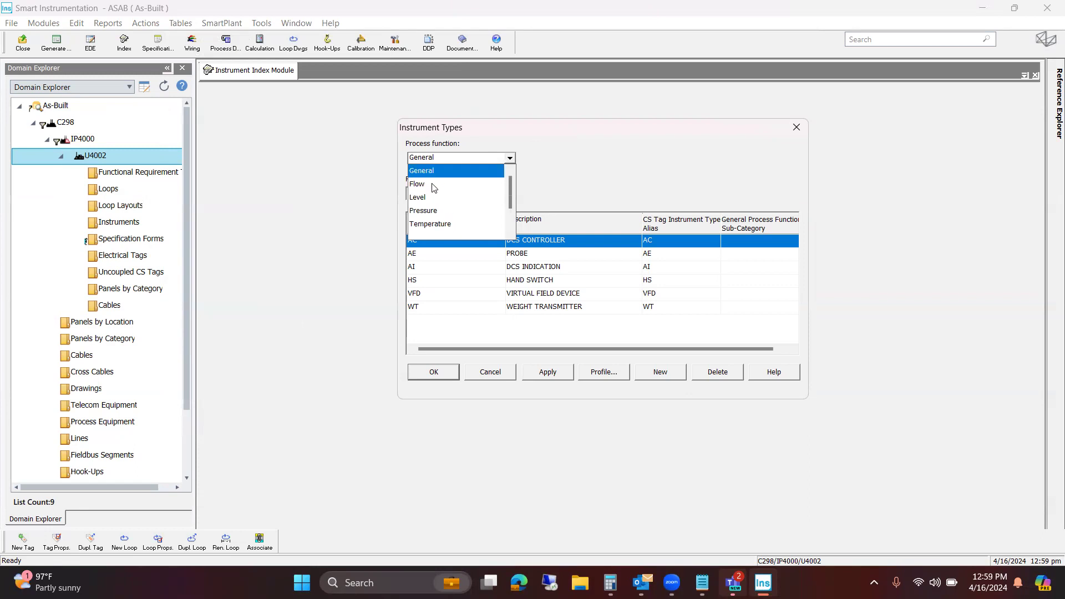
left_click(584, 169)
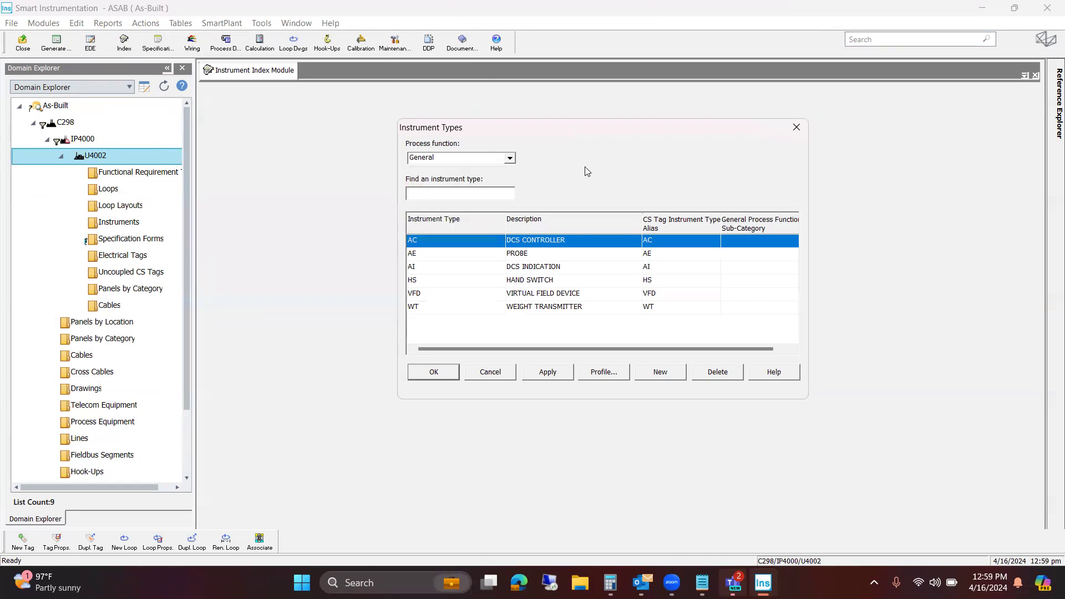
Delete the FT instrument type described as CORIALIS FLOW TRANSMITTER from the Flow process function
left_click(481, 160)
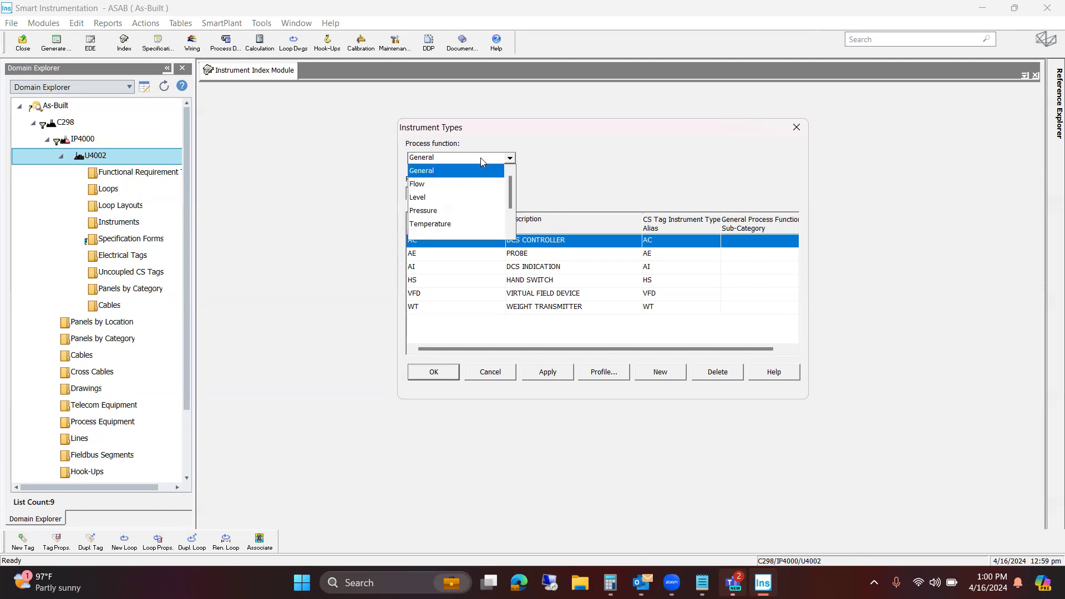
left_click(435, 187)
scroll(456, 259, "down", 5)
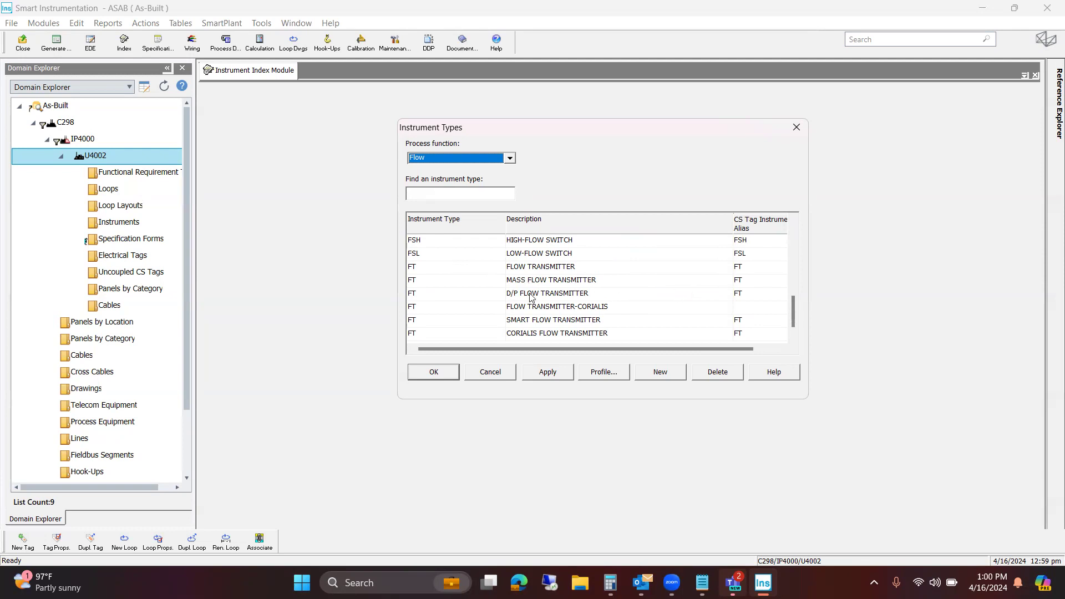
left_click(562, 333)
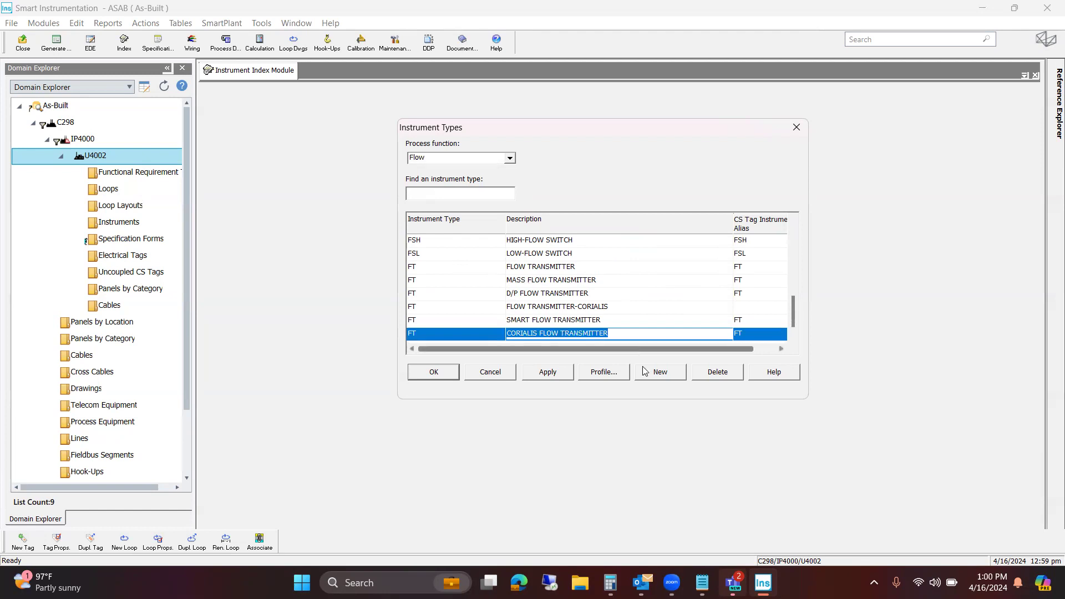
left_click(721, 373)
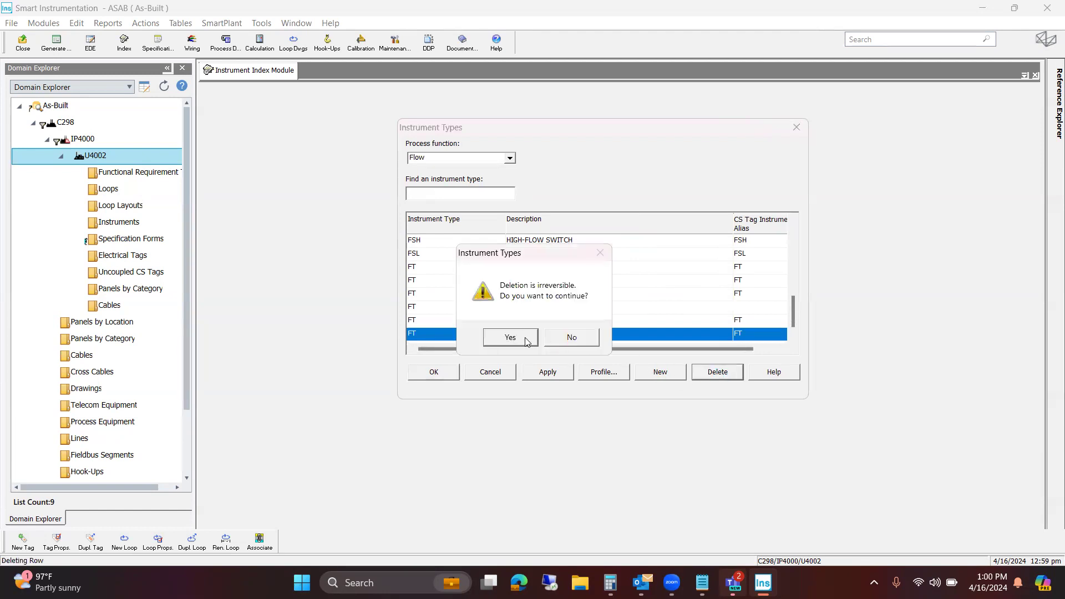
left_click(530, 338)
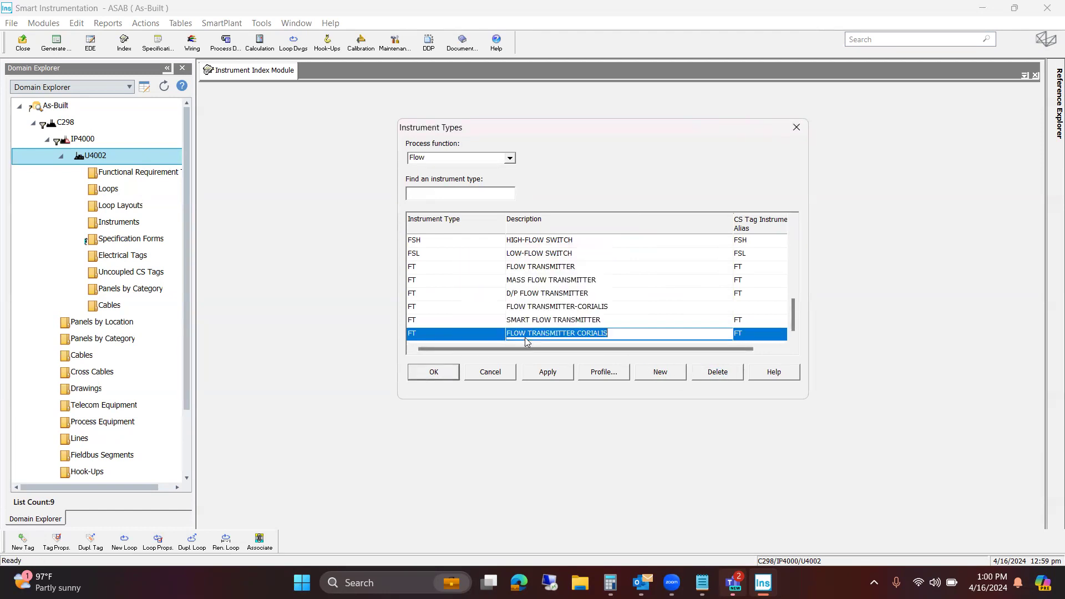
Switch the instrument types list to the Level process function, saving the Flow changes
left_click(609, 308)
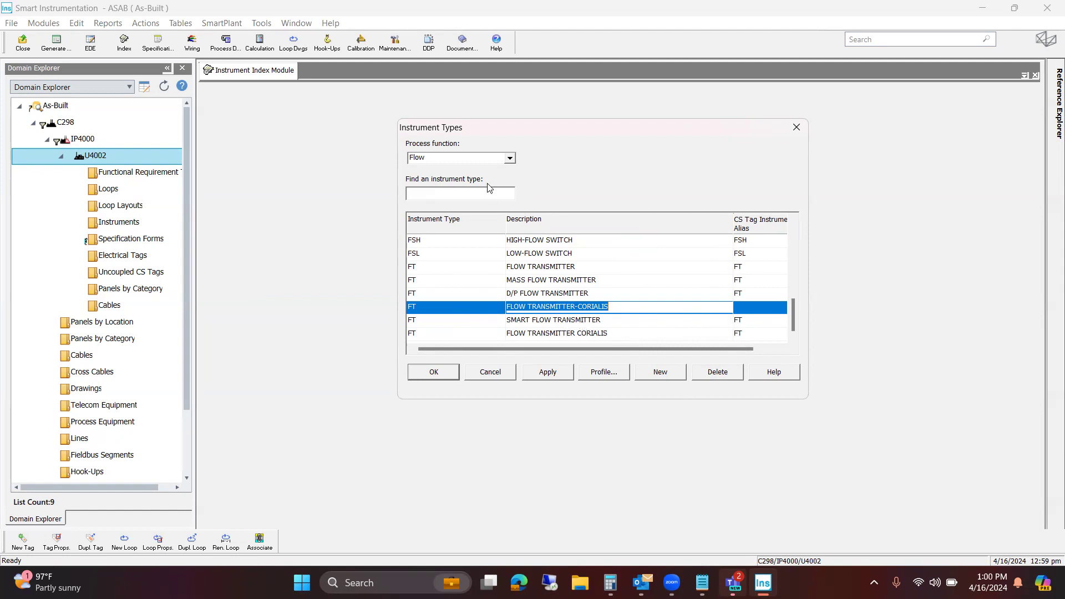
left_click(496, 159)
left_click(438, 198)
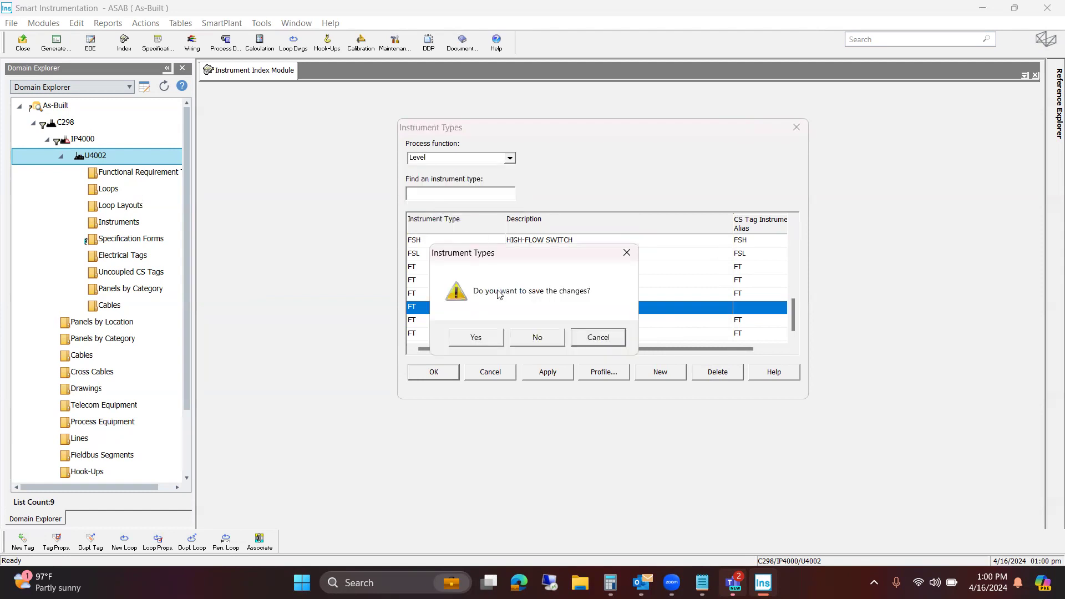
left_click(491, 333)
Add a Level instrument type LT described as LEVEL TRANSMITTER SMART with CS tag alias LT, and apply it
scroll(570, 314, "down", 1)
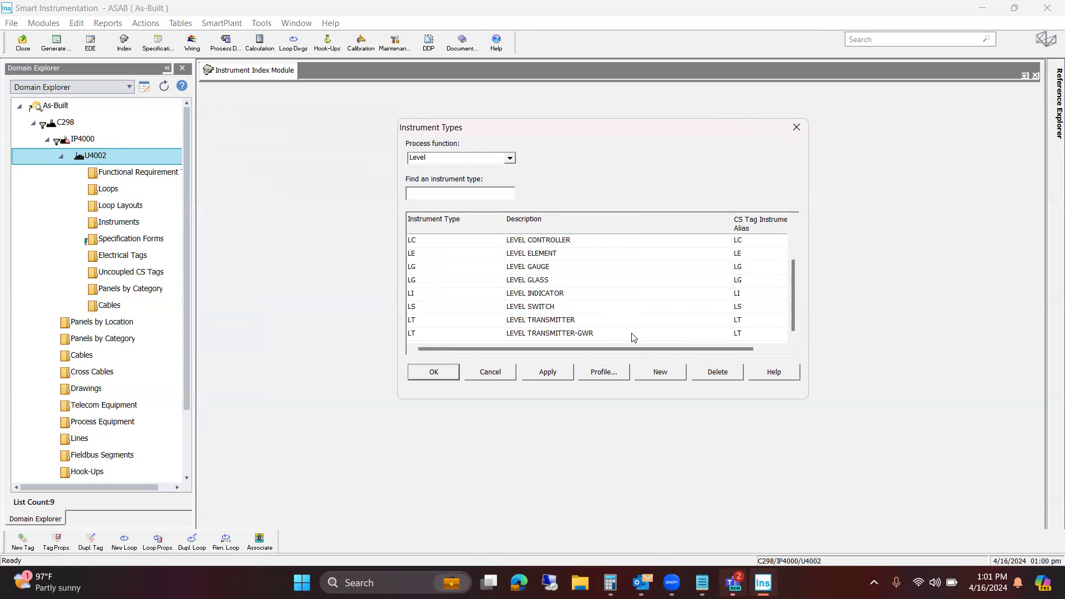
left_click(654, 370)
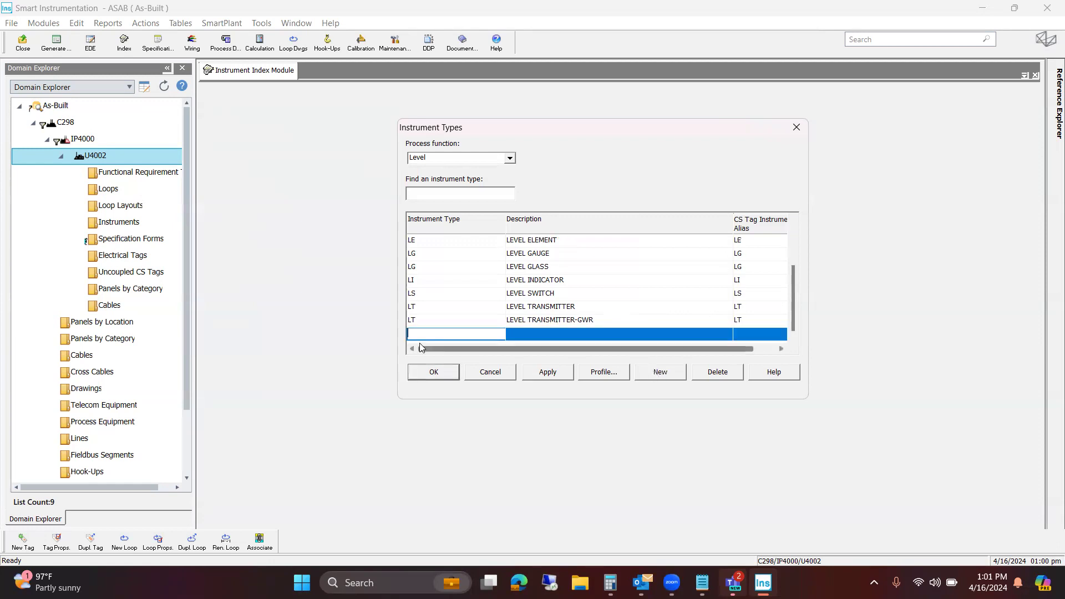
type("LT")
key("Tab")
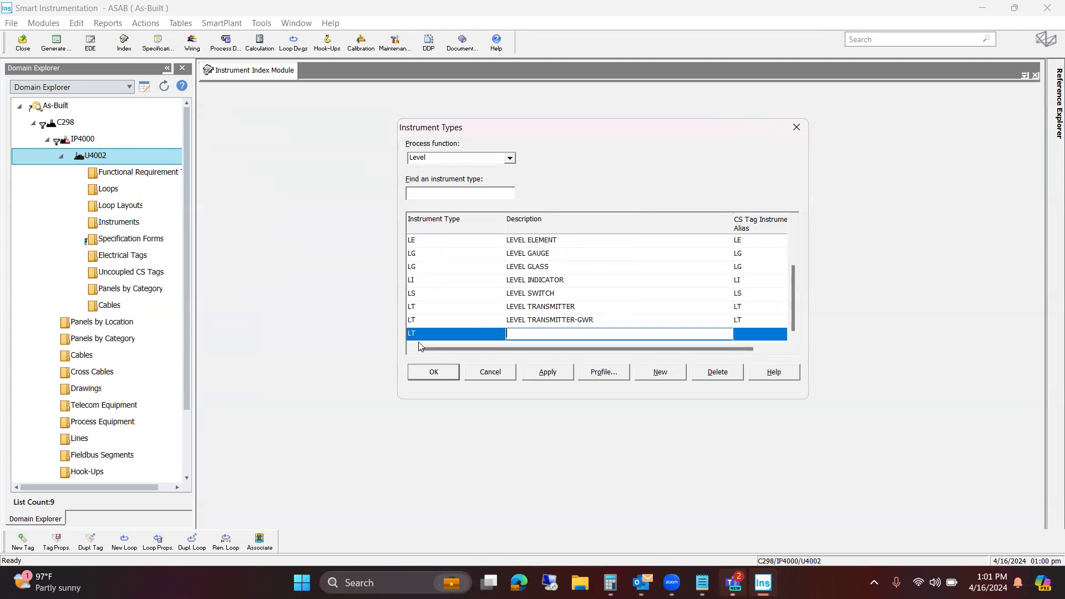
type("LEVEL TRANSMITTER SMART")
key("Tab")
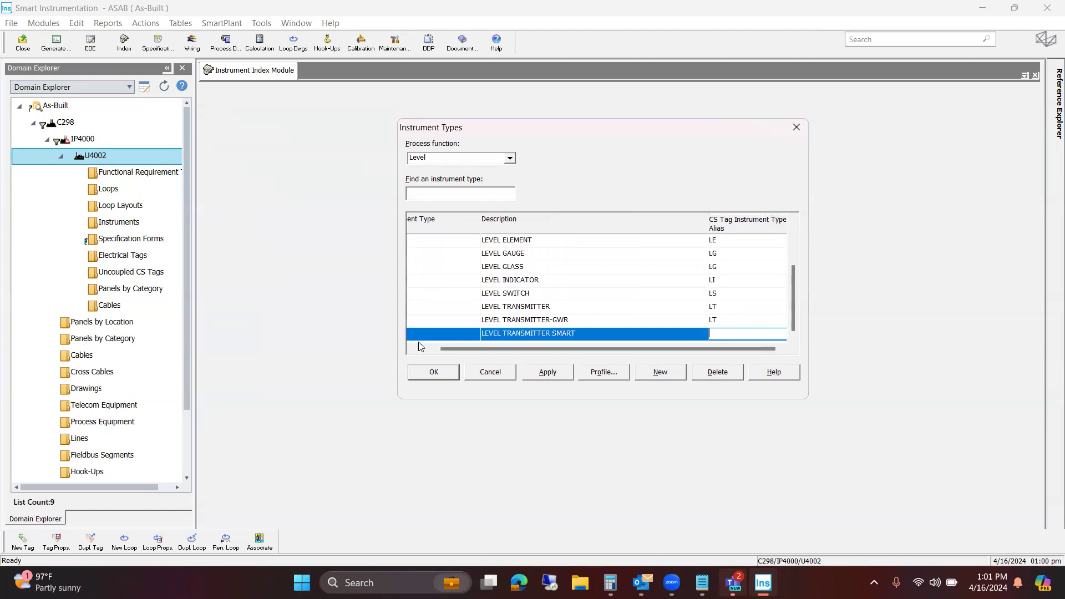
type("LT")
left_click(548, 372)
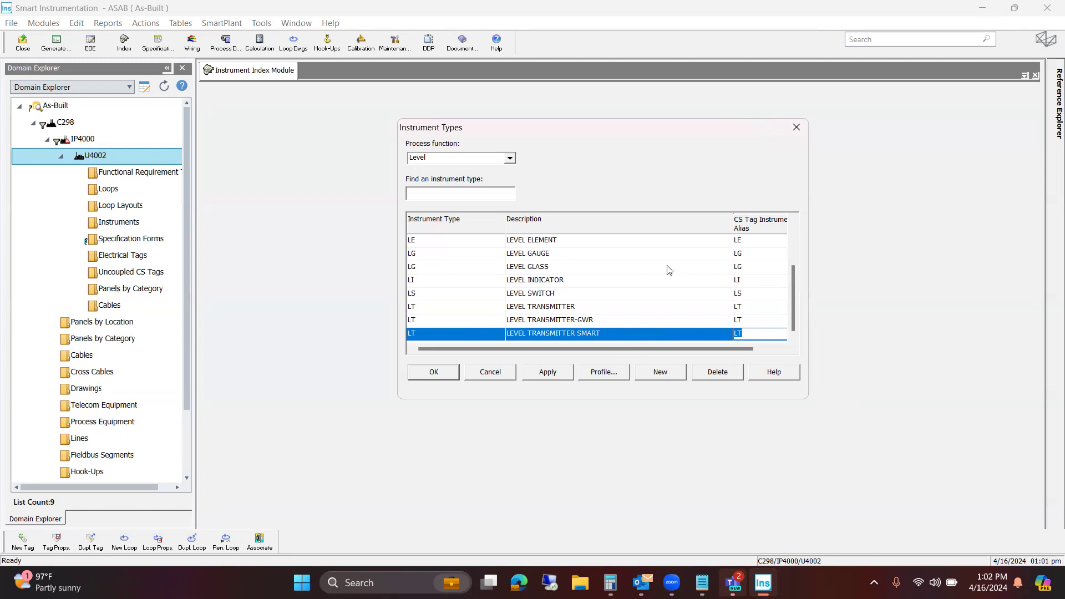
Add another Level instrument type LT described as SMART LEVEL TRANSMITTER with CS tag instrument type alias LT
left_click(662, 372)
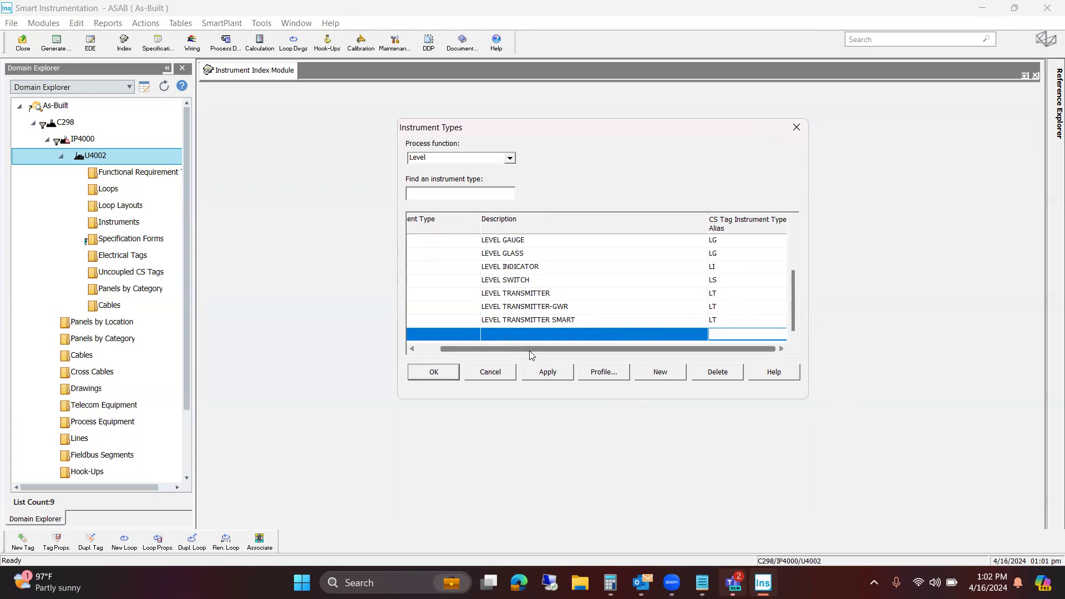
left_click_drag(480, 350, 460, 349)
left_click(420, 336)
type("LT")
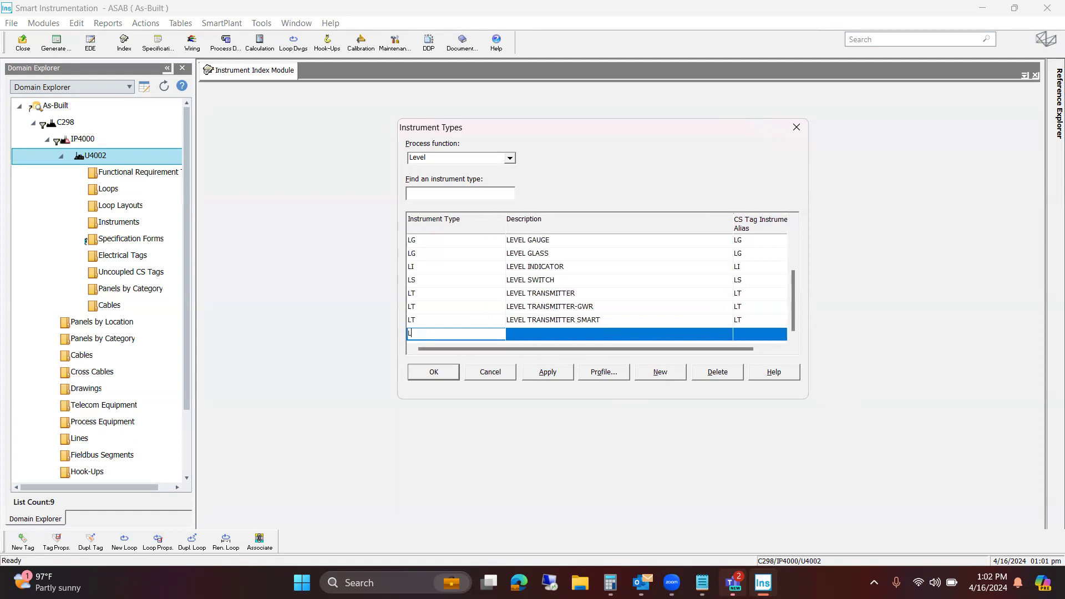
key("Tab")
type("SMA")
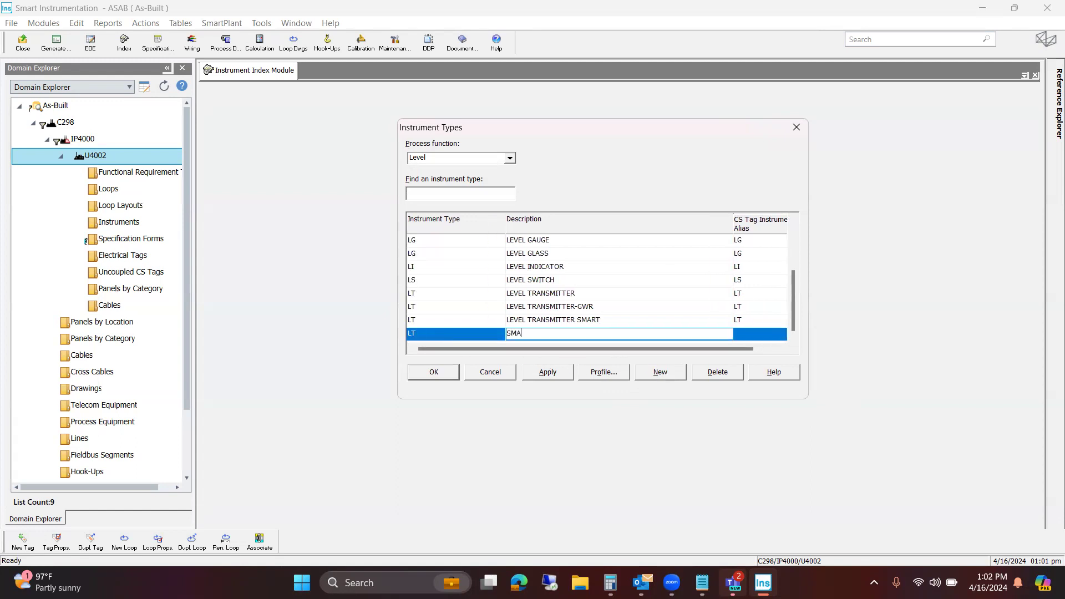
type("RT LEVEL TRANSMITTE")
type("R")
key("Tab")
type("LT")
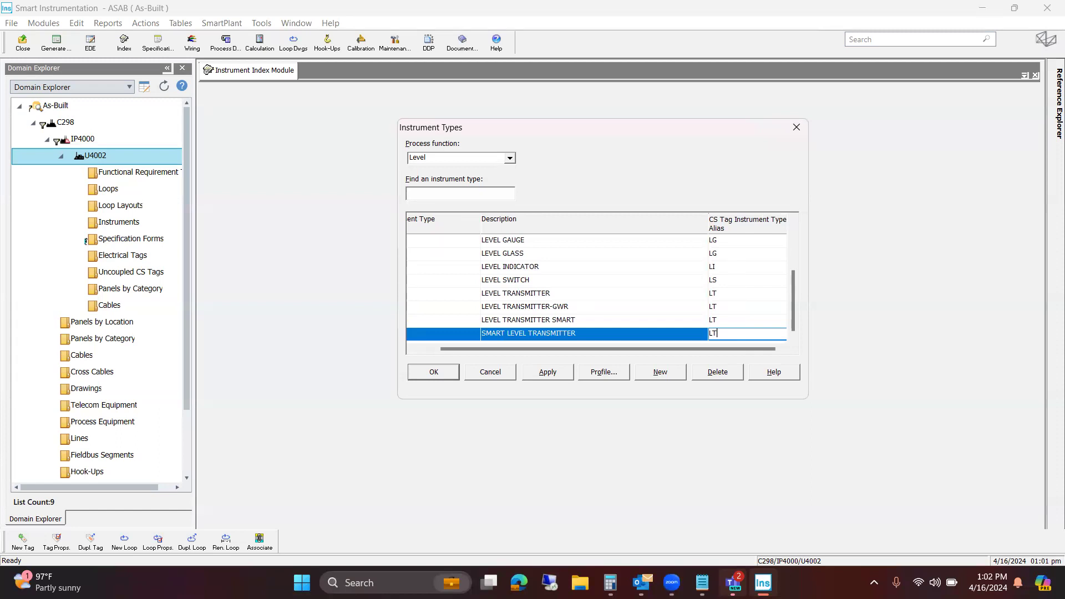
left_click(549, 322)
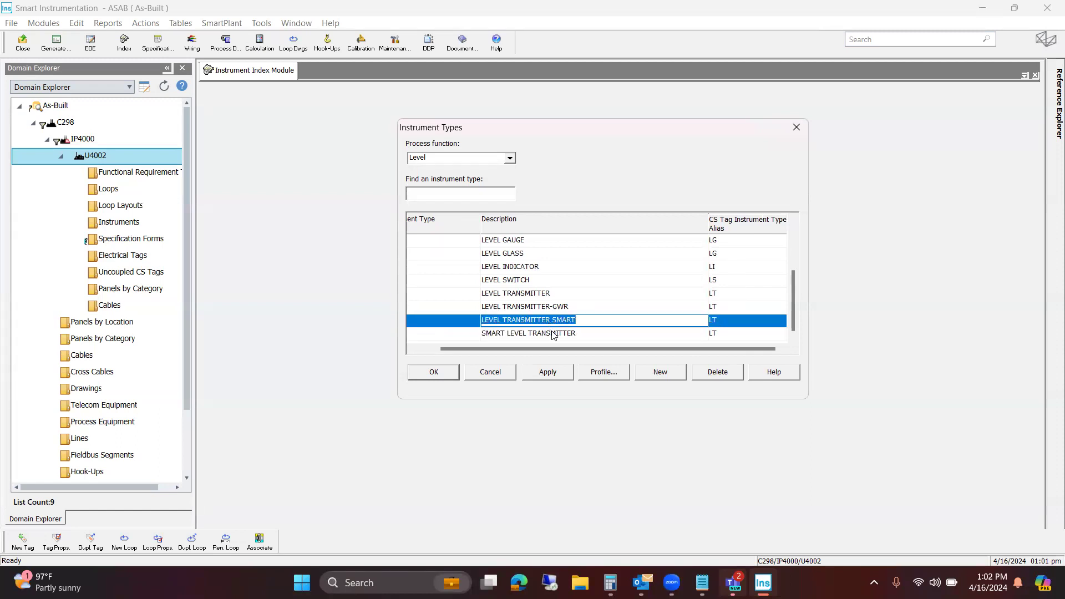
left_click(552, 334)
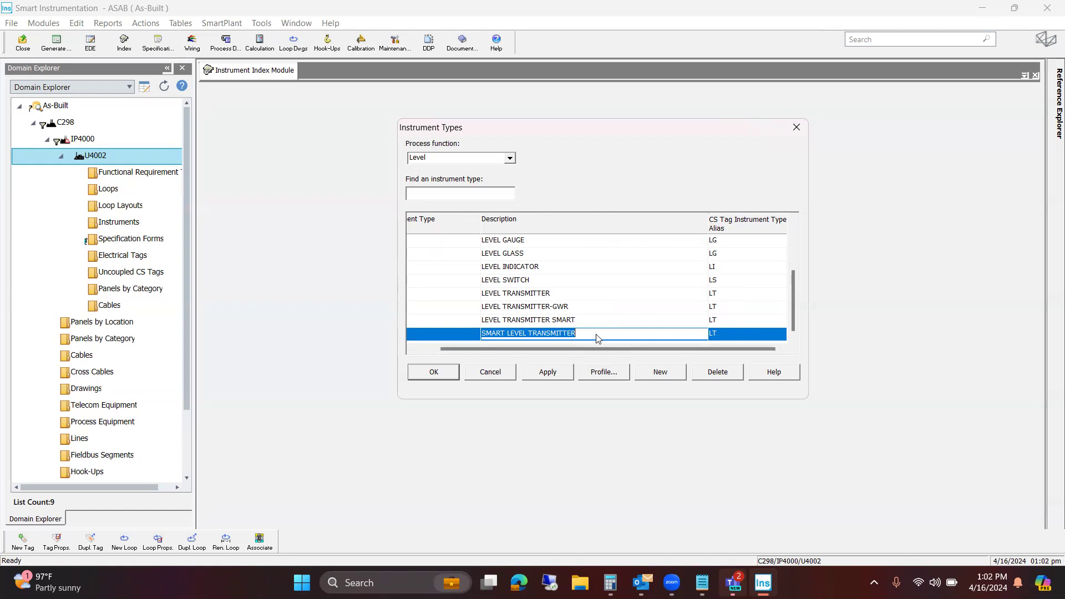
Switch the instrument types list to the Pressure process function, saving the Level changes
left_click(509, 158)
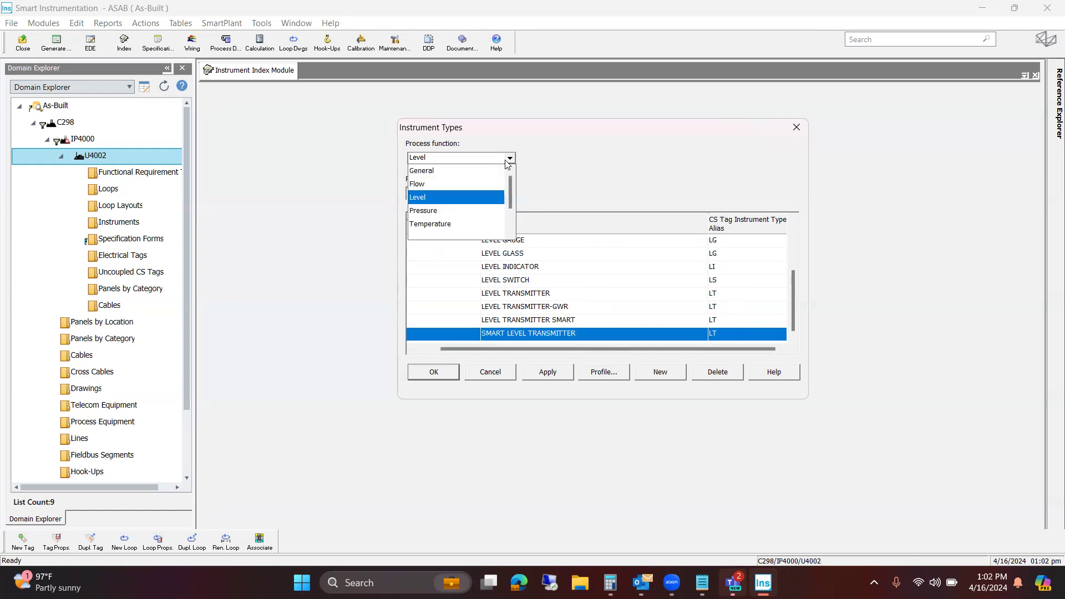
left_click(451, 211)
left_click(485, 336)
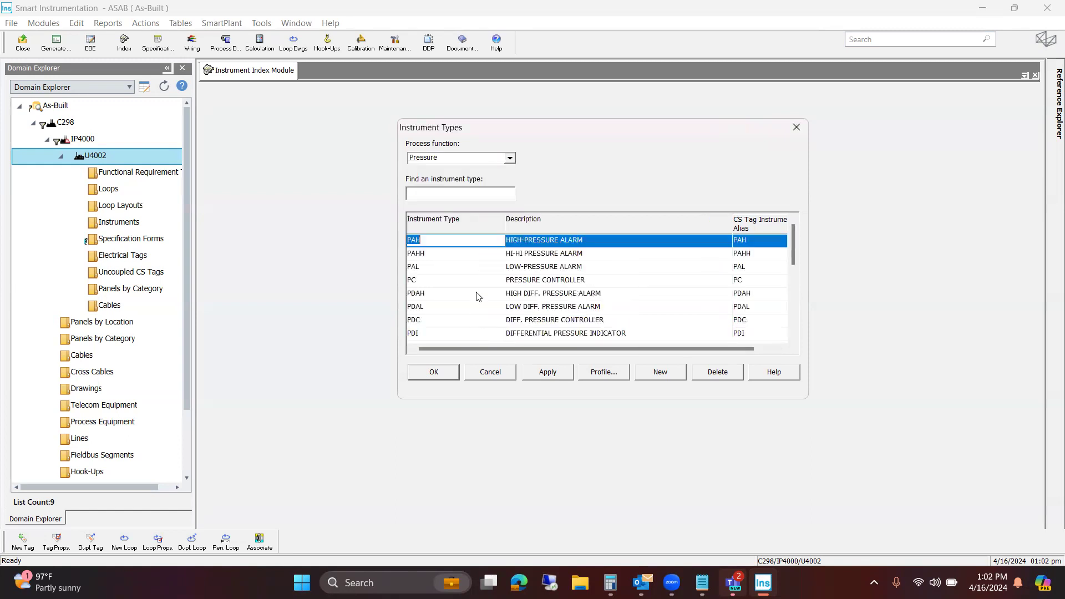
Review the instrument types of the Pressure process function, and close the table without changes
scroll(475, 261, "down", 3)
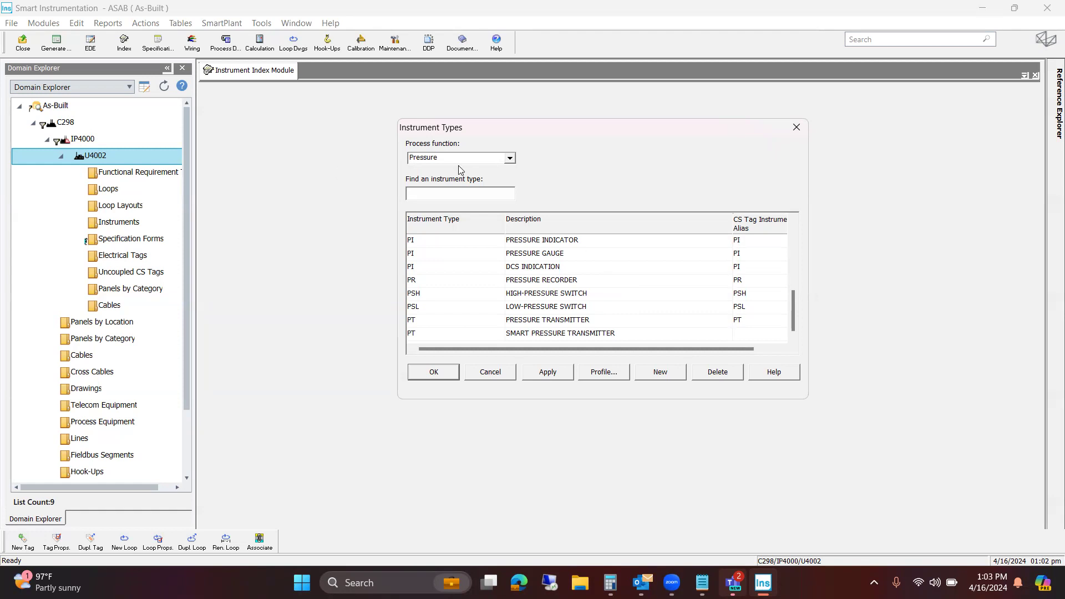
scroll(495, 309, "up", 3)
scroll(501, 308, "down", 3)
scroll(501, 308, "up", 3)
scroll(503, 314, "down", 3)
left_click(481, 375)
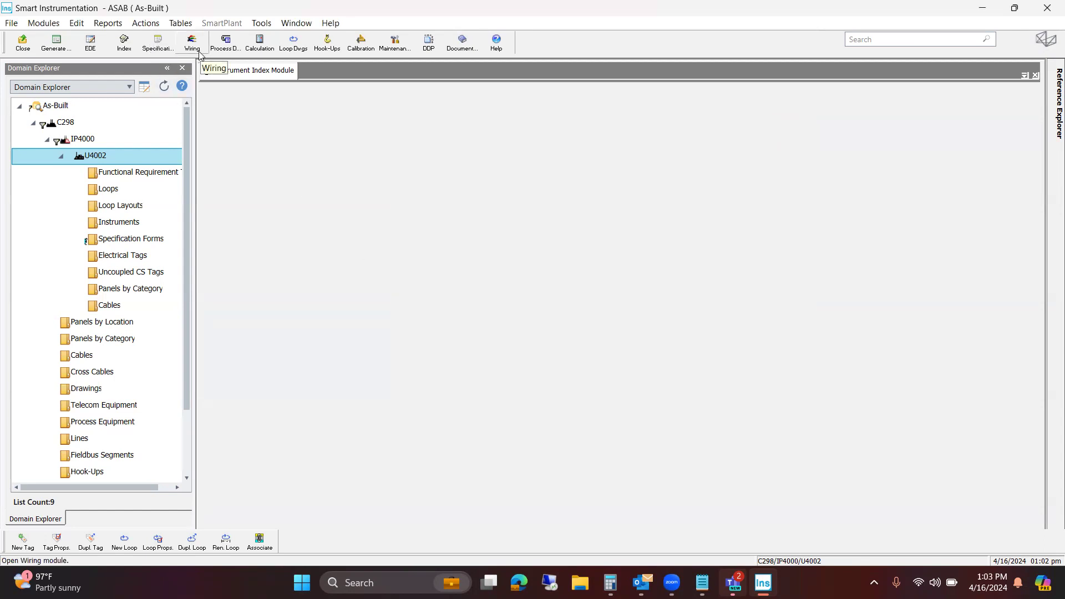
Open the Instrument Statuses supporting table and examine the OOS, REL and FN statuses
left_click(191, 26)
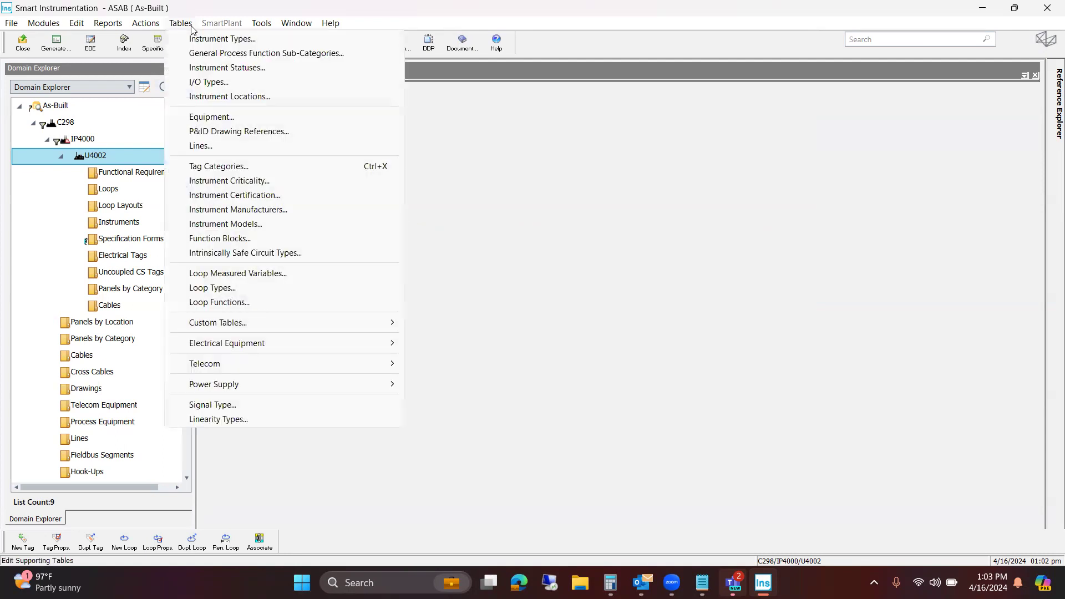
left_click(215, 69)
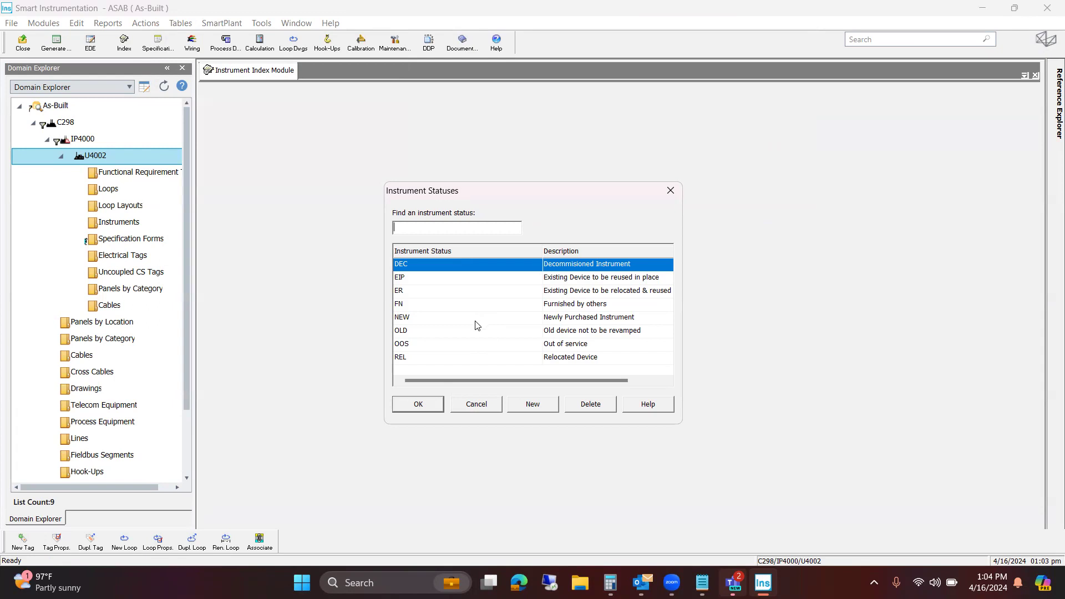
left_click(418, 345)
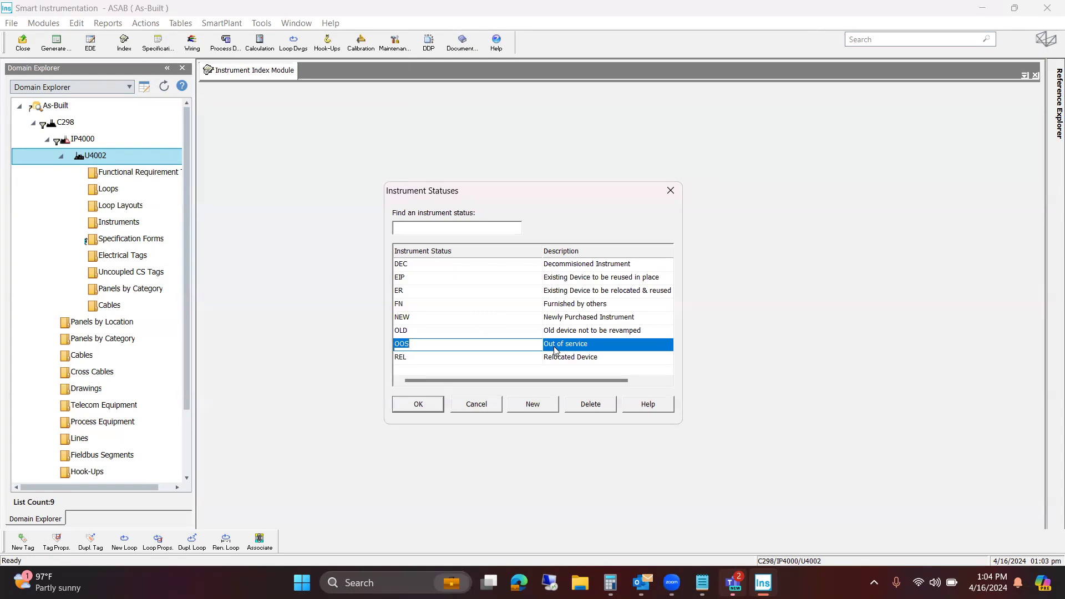
left_click(435, 363)
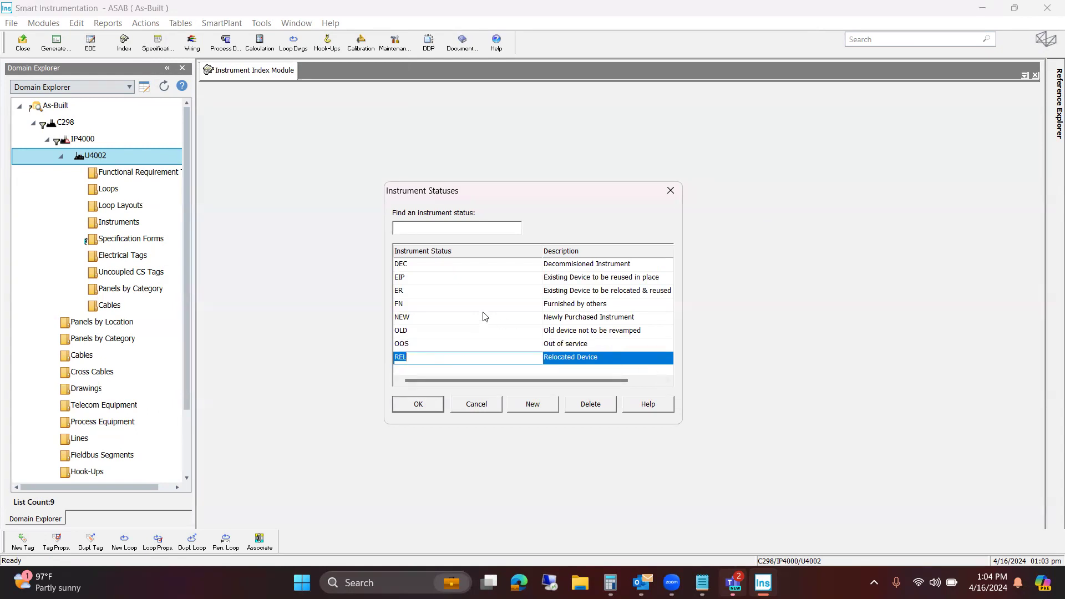
left_click(429, 304)
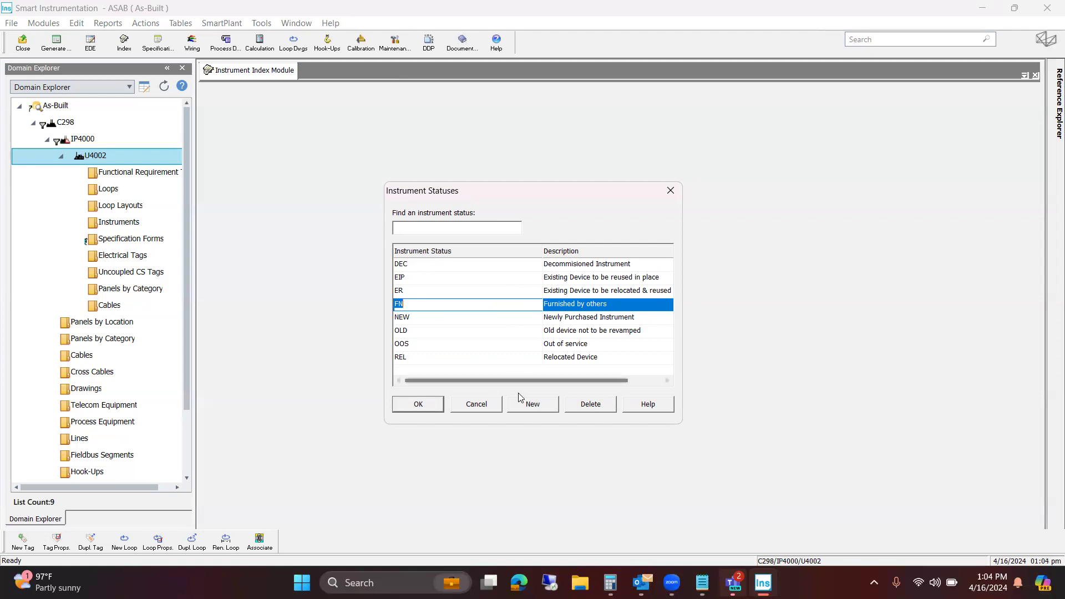
Start a blank instrument status entry, and close the Instrument Statuses table without saving it
left_click(531, 404)
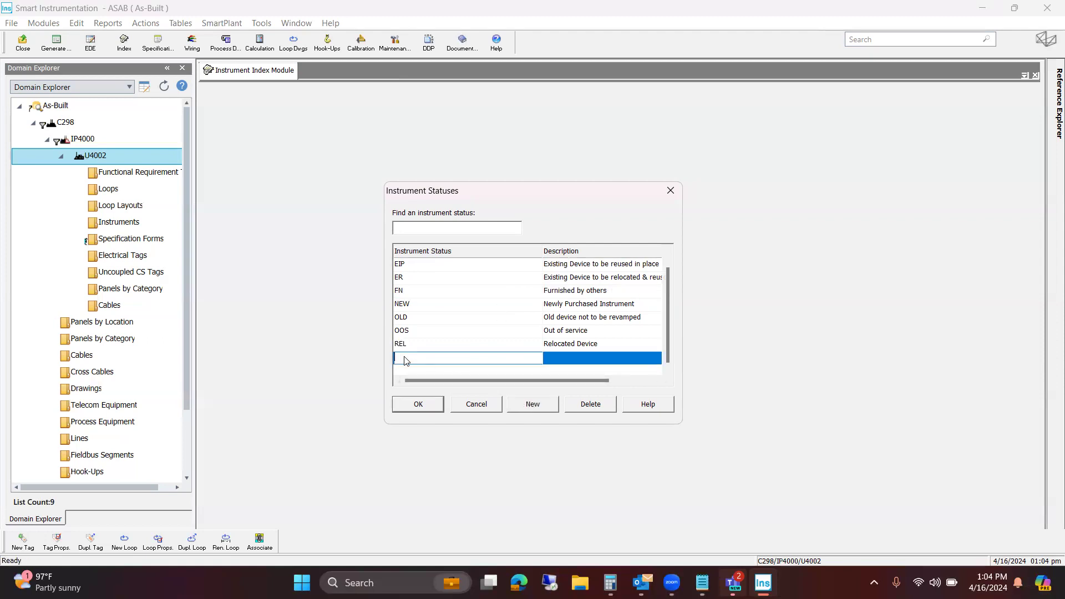
left_click(597, 363)
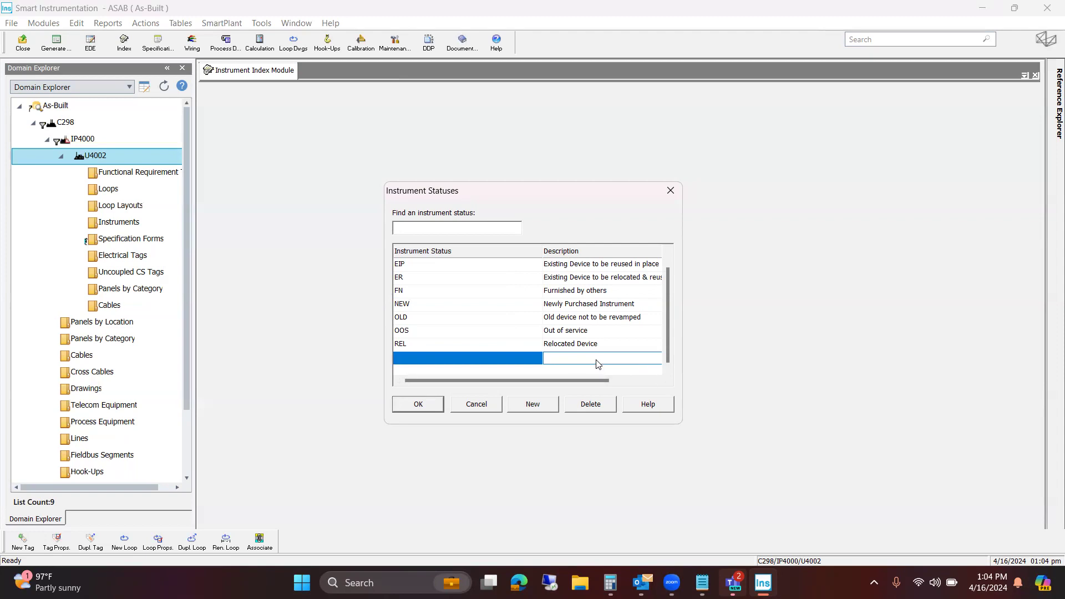
left_click(484, 405)
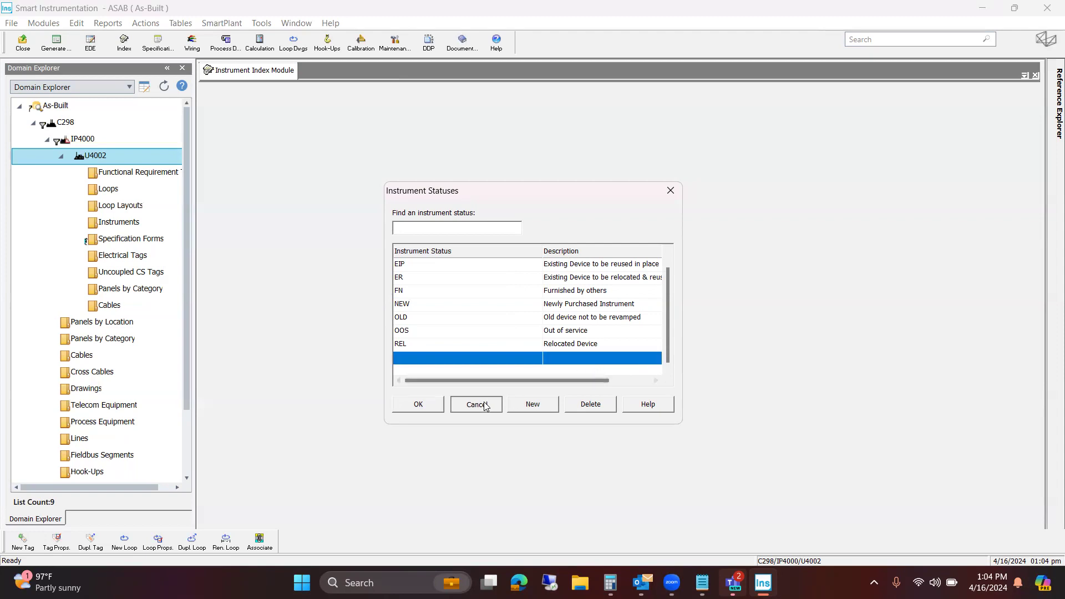
left_click(549, 336)
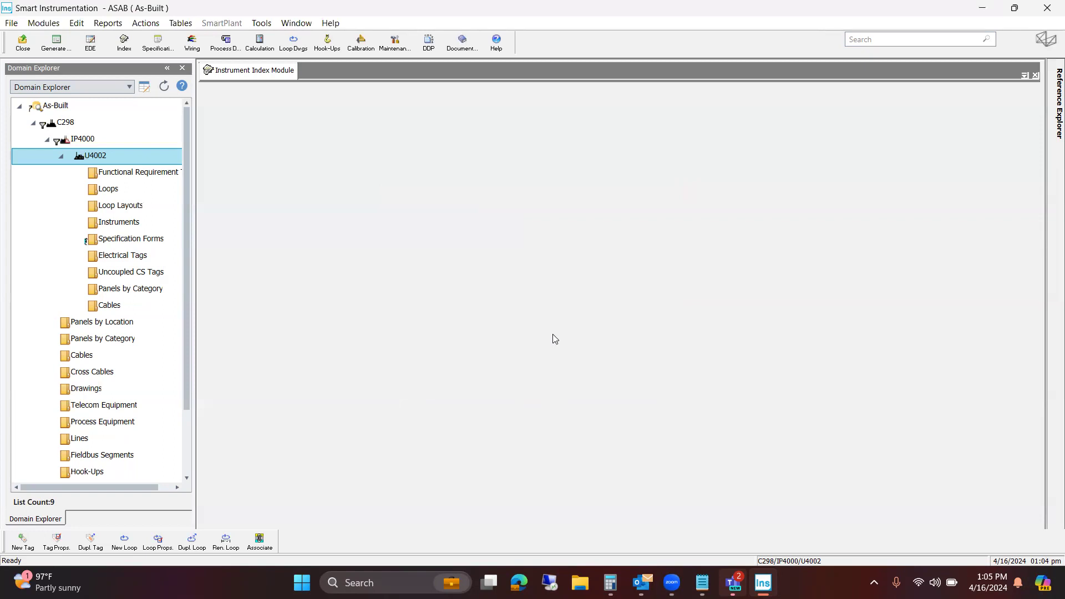
Open the I/O Types supporting table and review the available types and their descriptions
left_click(169, 23)
left_click(200, 81)
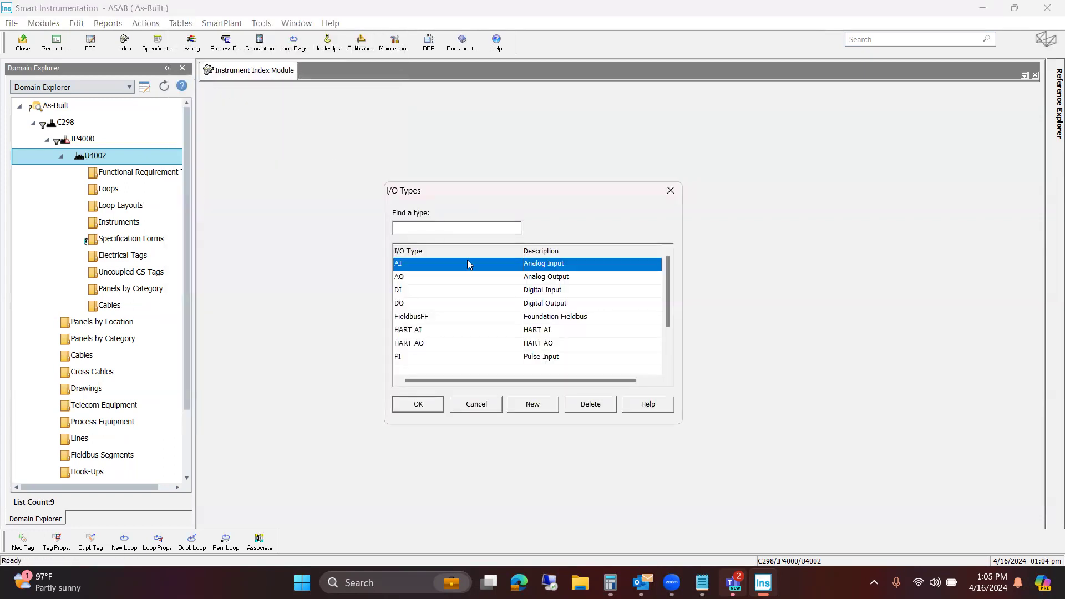
left_click(420, 279)
left_click(420, 289)
left_click(421, 304)
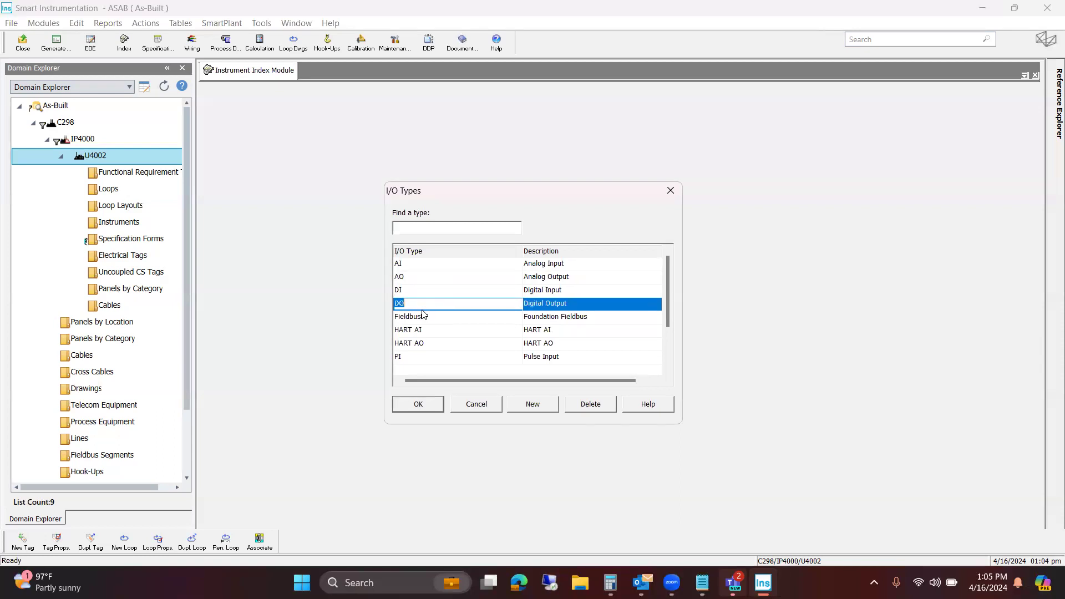
left_click(423, 316)
left_click(424, 331)
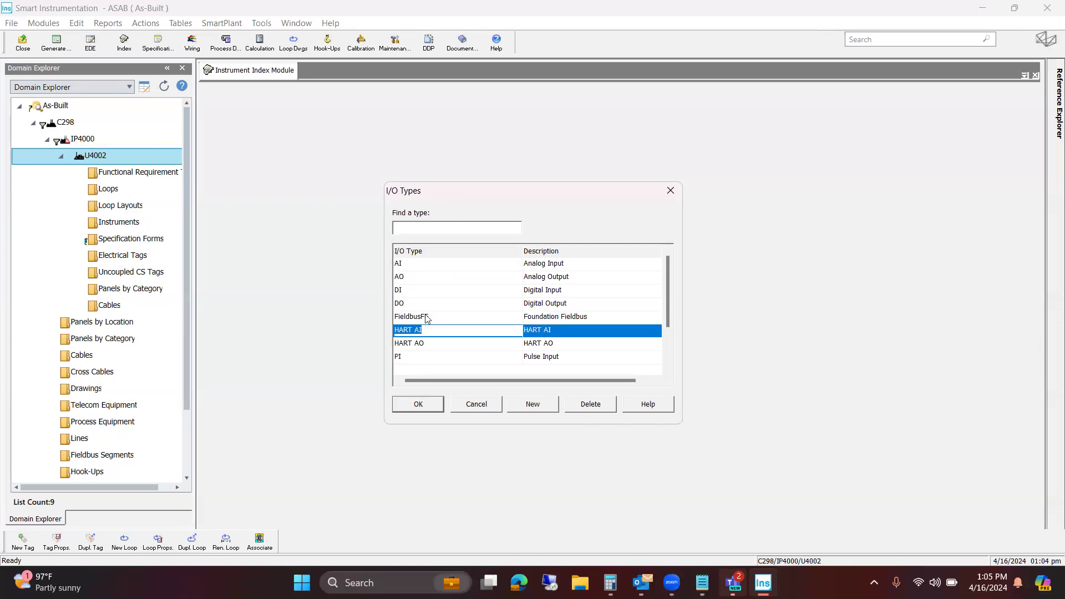
scroll(427, 318, "down", 1)
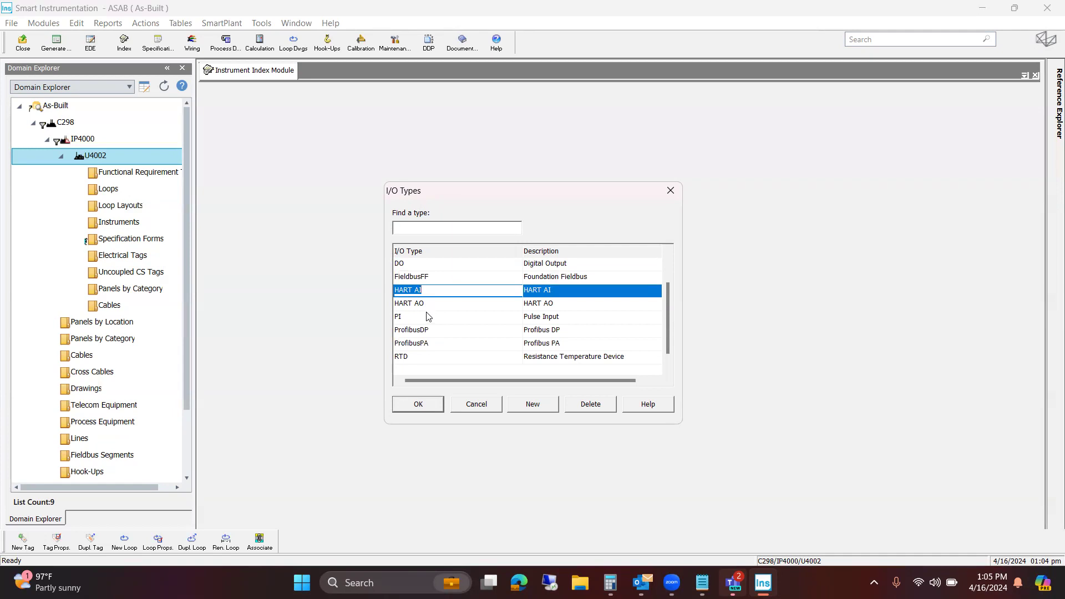
scroll(448, 297, "up", 1)
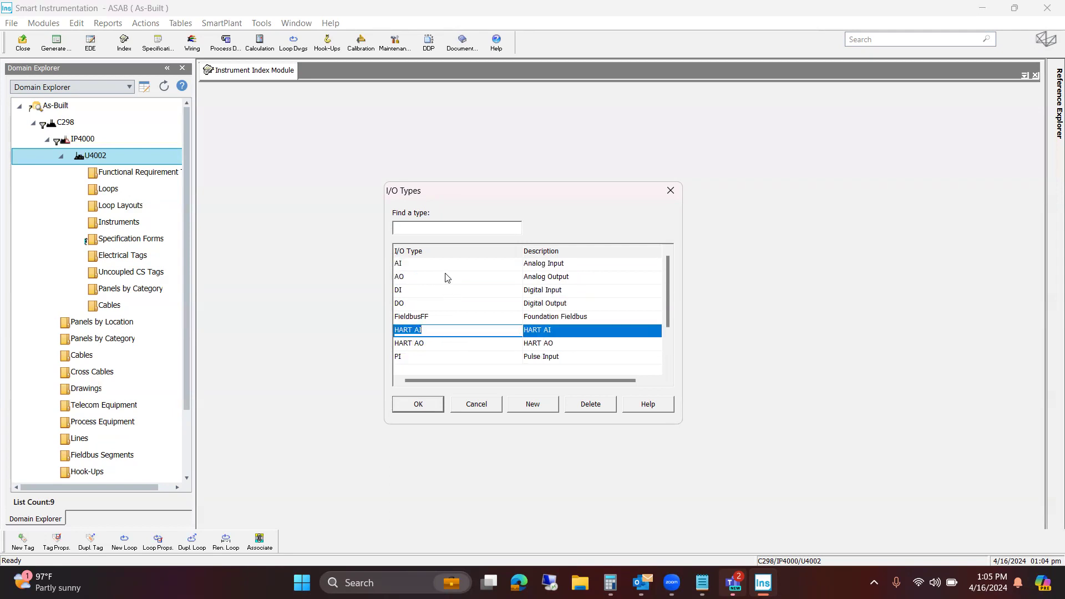
scroll(451, 275, "down", 1)
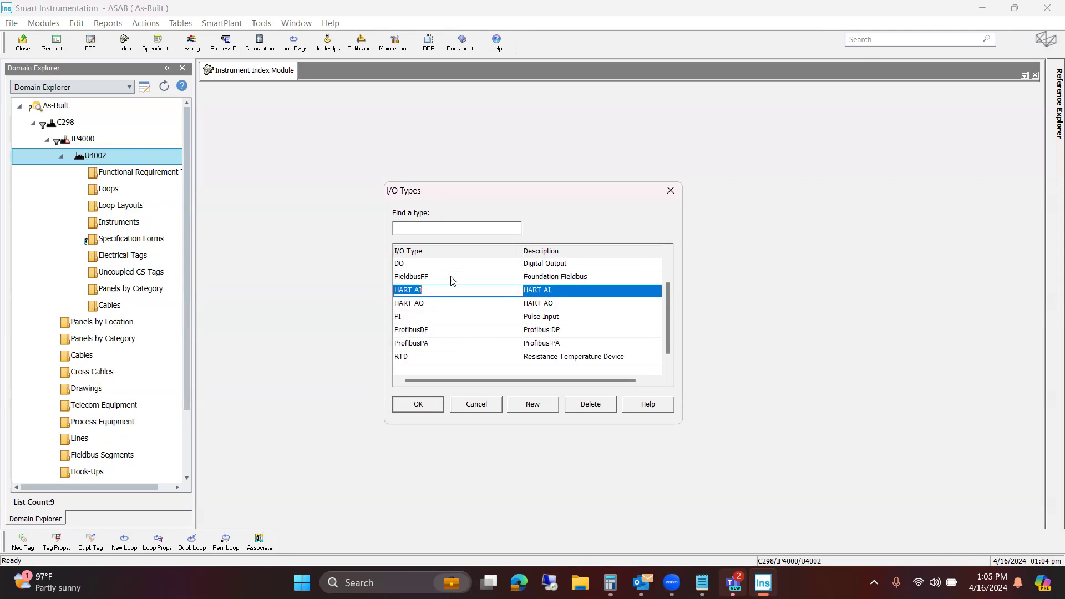
scroll(452, 287, "down", 1)
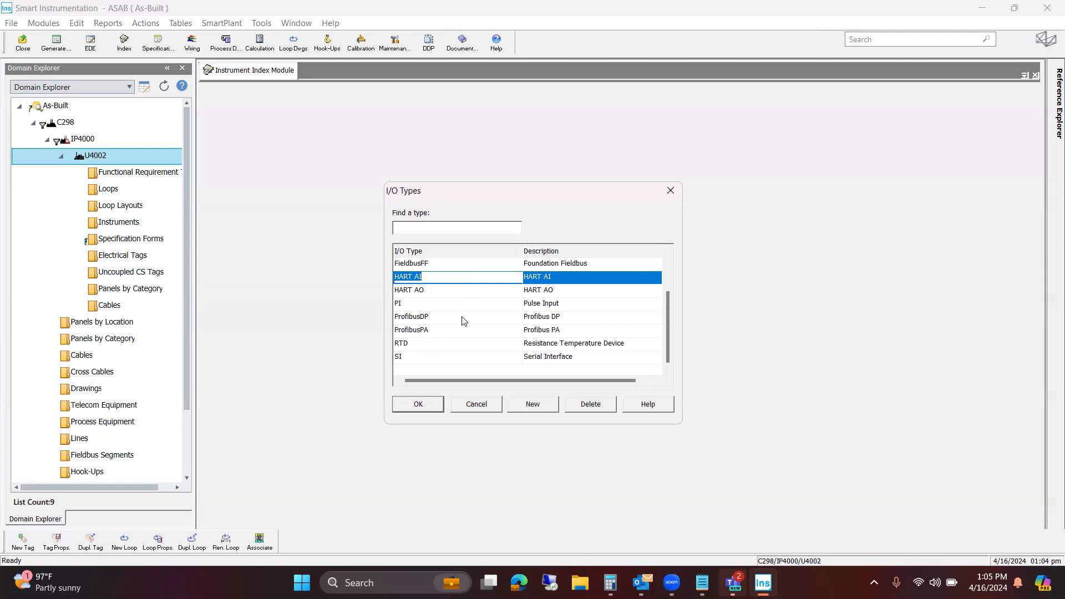
scroll(461, 347, "up", 4)
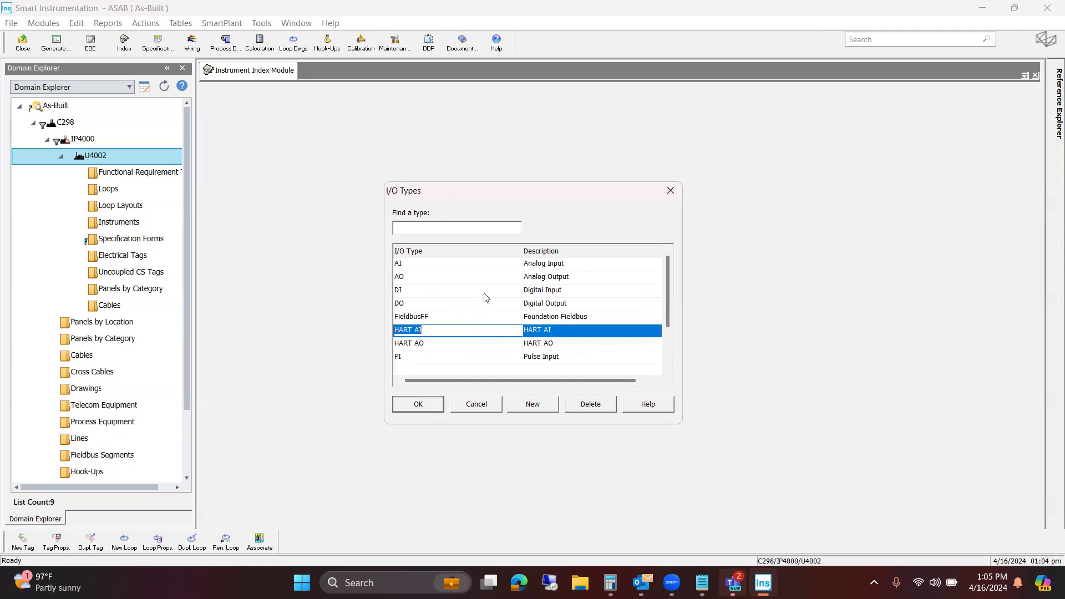
Start a blank I/O type entry, and close the I/O Types table without saving it
left_click(536, 407)
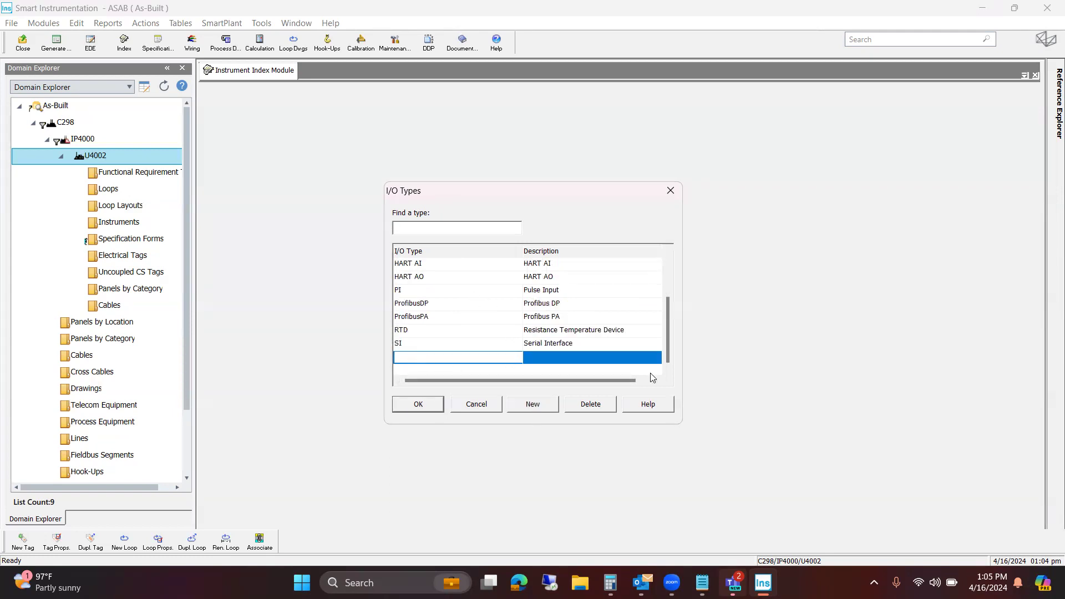
left_click(477, 404)
left_click(517, 337)
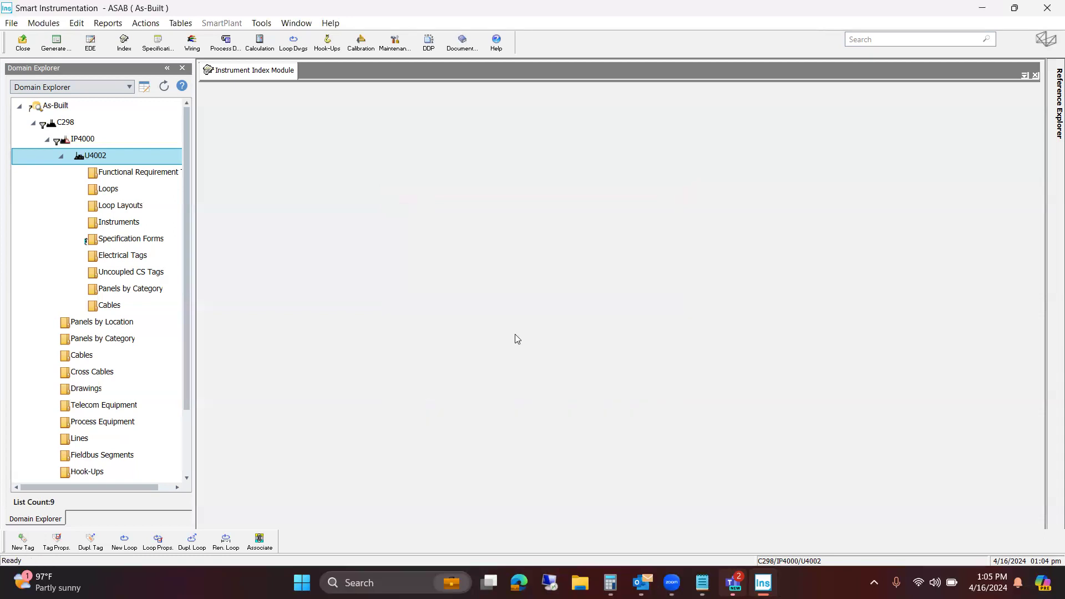
Open the Instrument Locations supporting table and review the available locations and their descriptions
left_click(180, 22)
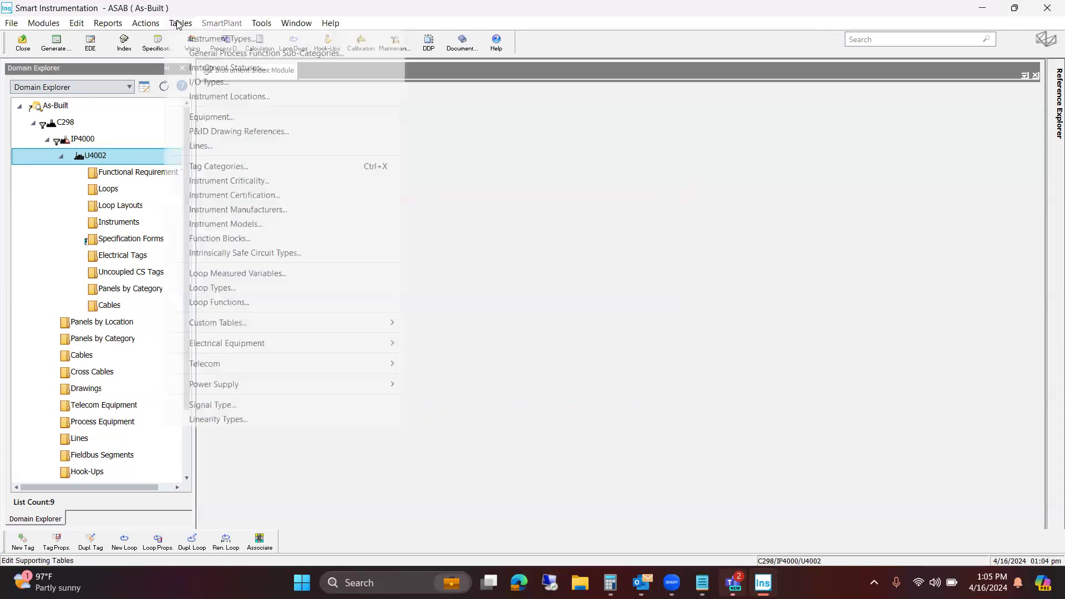
left_click(246, 98)
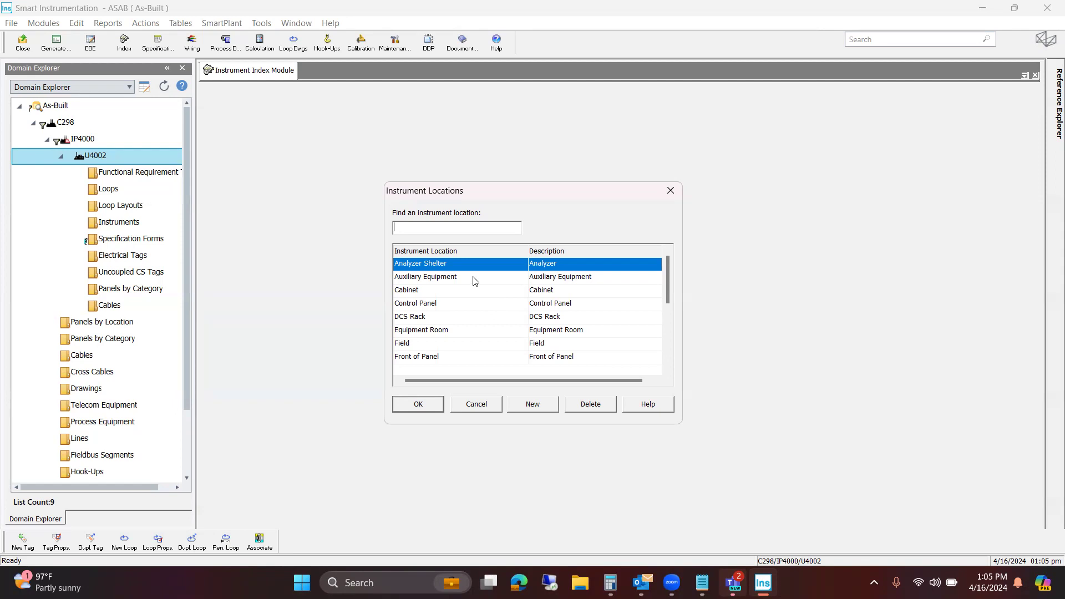
scroll(475, 283, "down", 2)
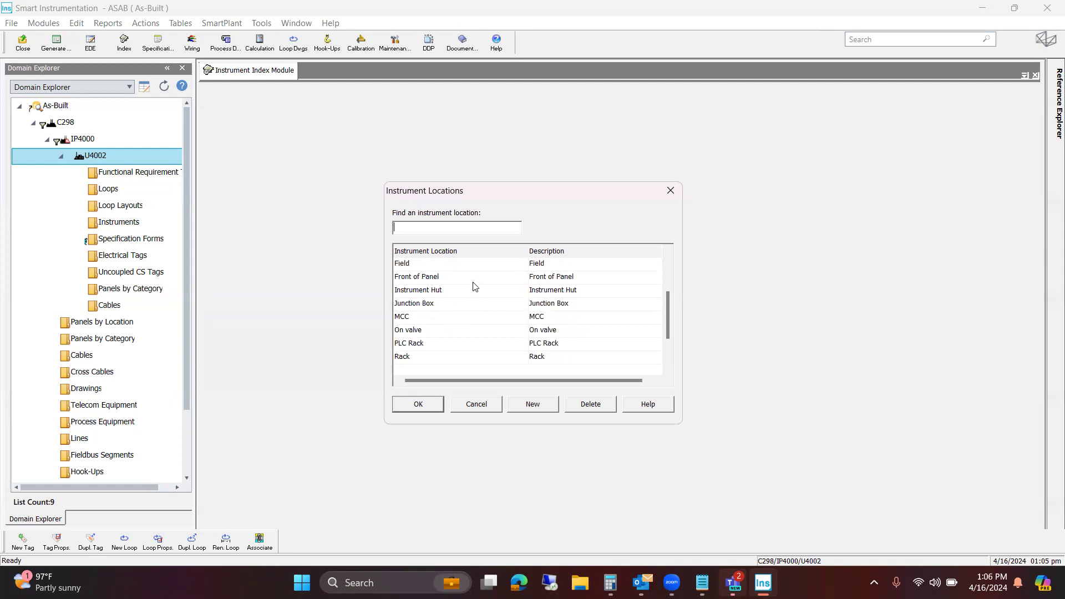
scroll(476, 286, "down", 2)
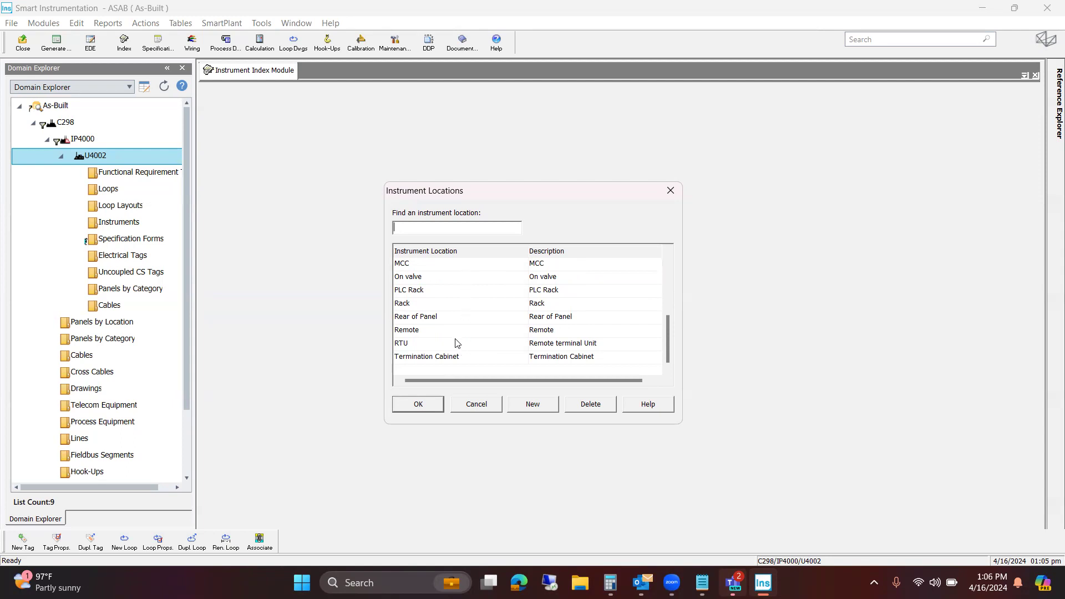
Start a blank instrument location entry, and close the Instrument Locations table without saving it
left_click(548, 402)
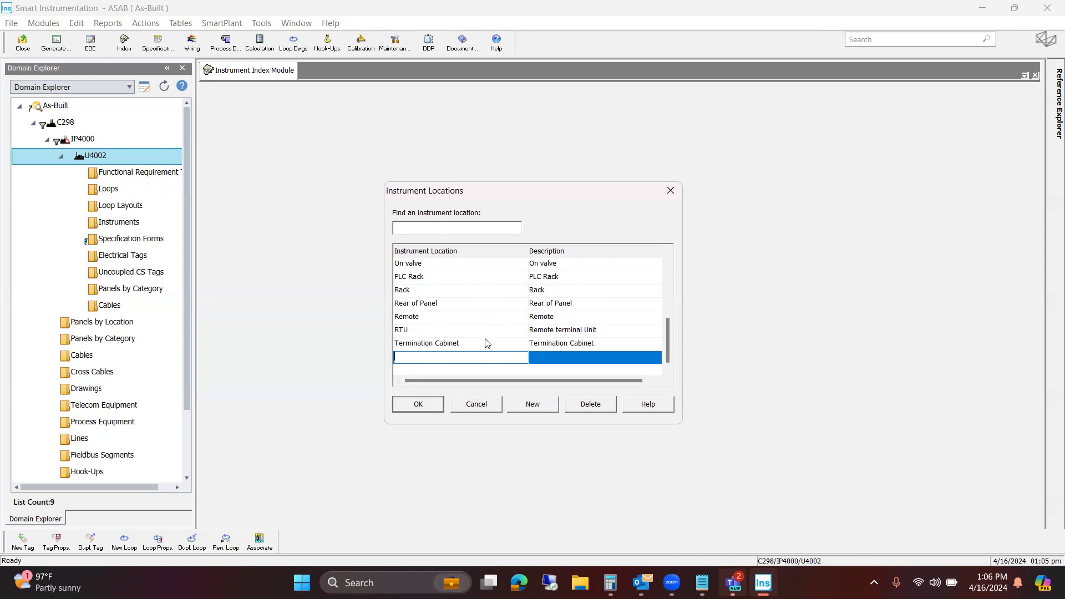
left_click(476, 404)
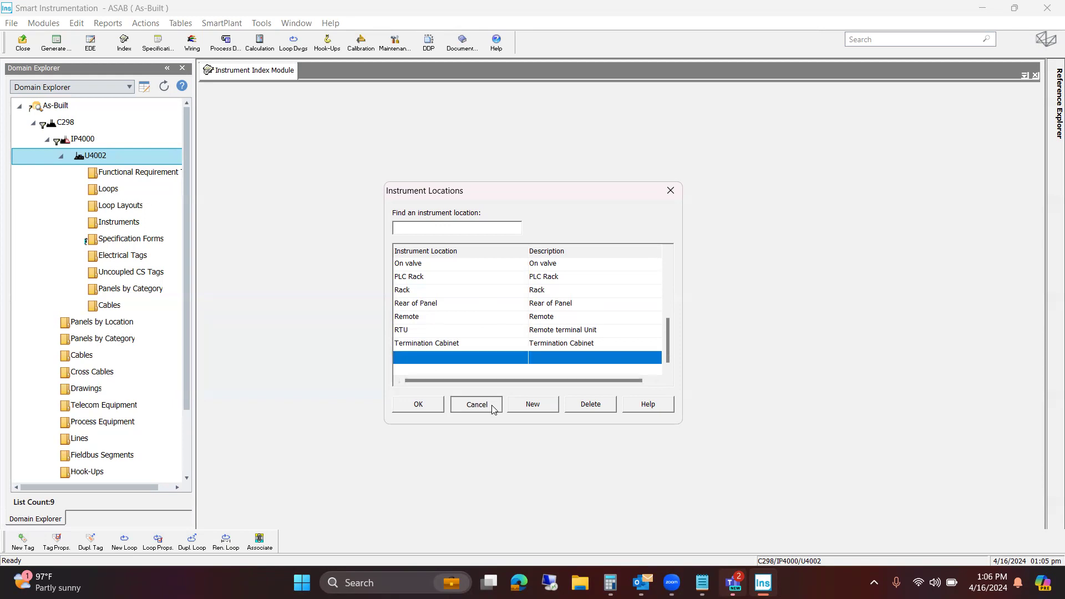
left_click(494, 335)
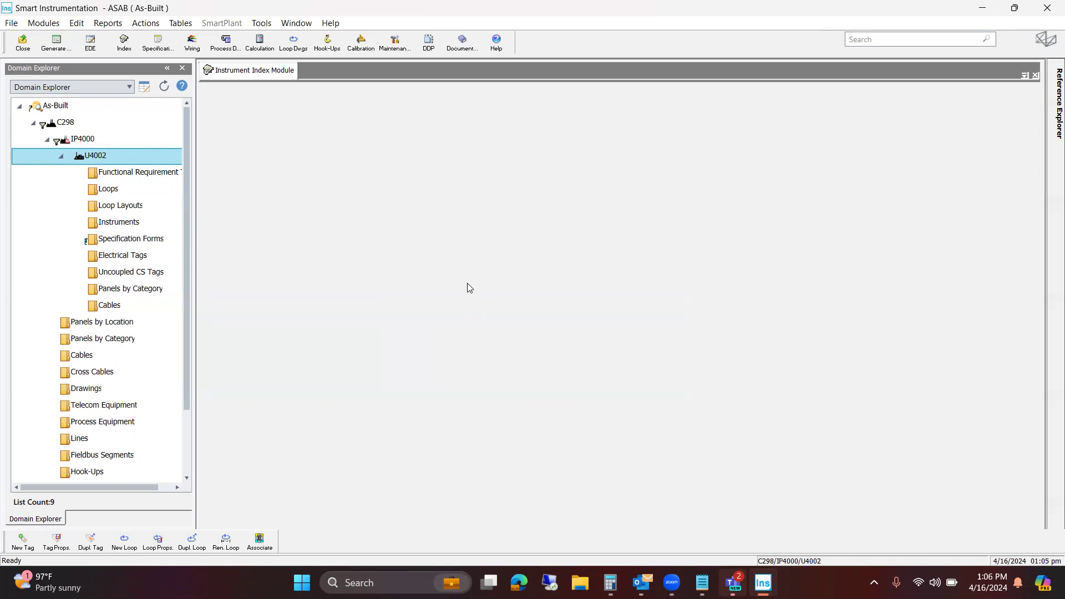
Open the Equipment supporting table and set the equipment type to Pump
left_click(187, 27)
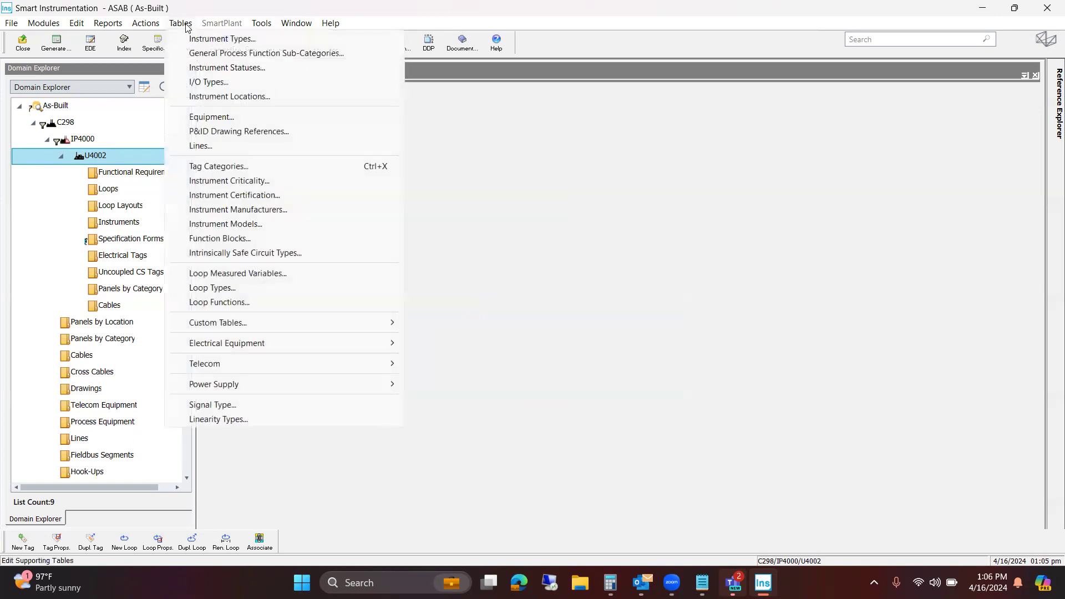
left_click(235, 118)
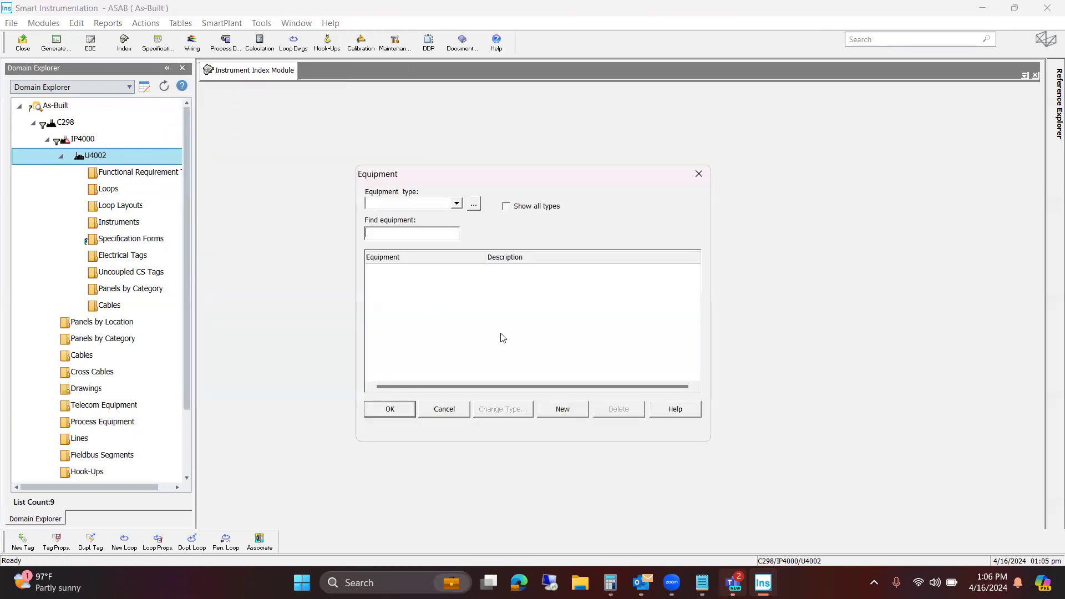
left_click(459, 207)
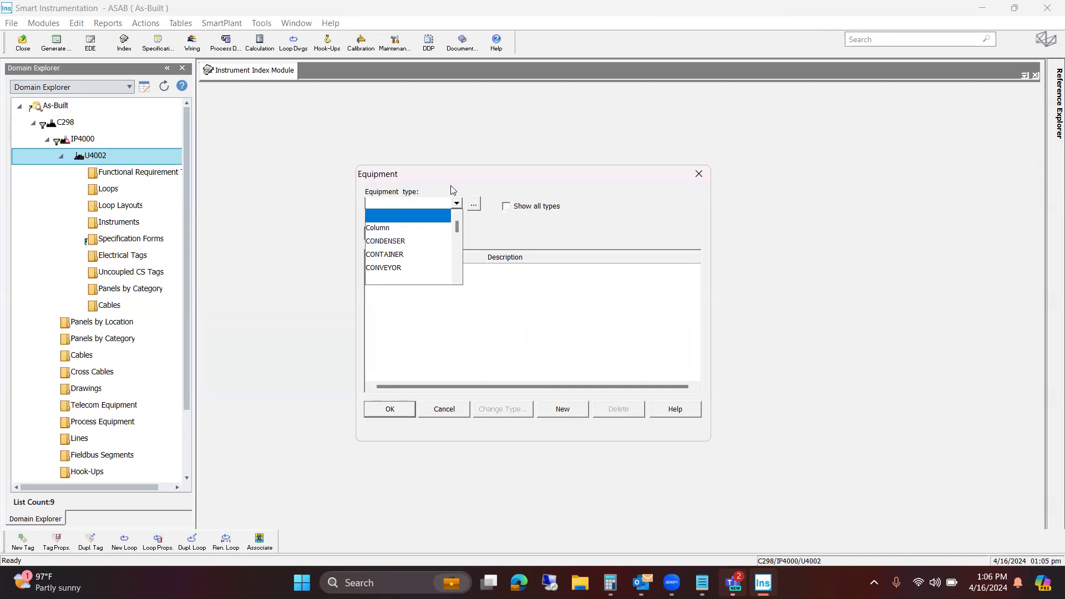
scroll(442, 248, "down", 2)
scroll(442, 248, "up", 2)
scroll(430, 244, "down", 1)
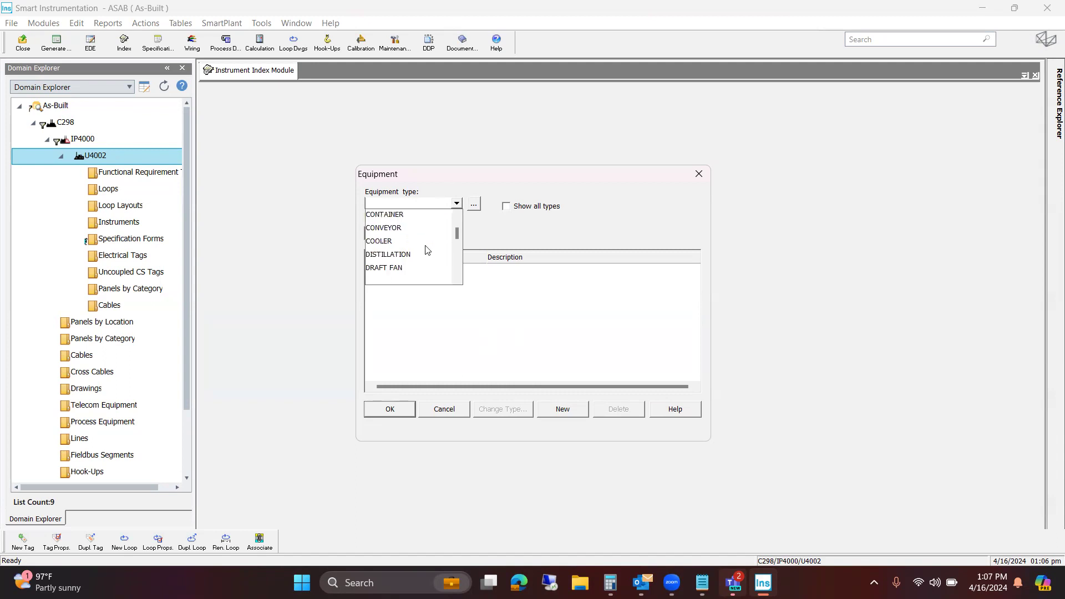
scroll(427, 250, "up", 1)
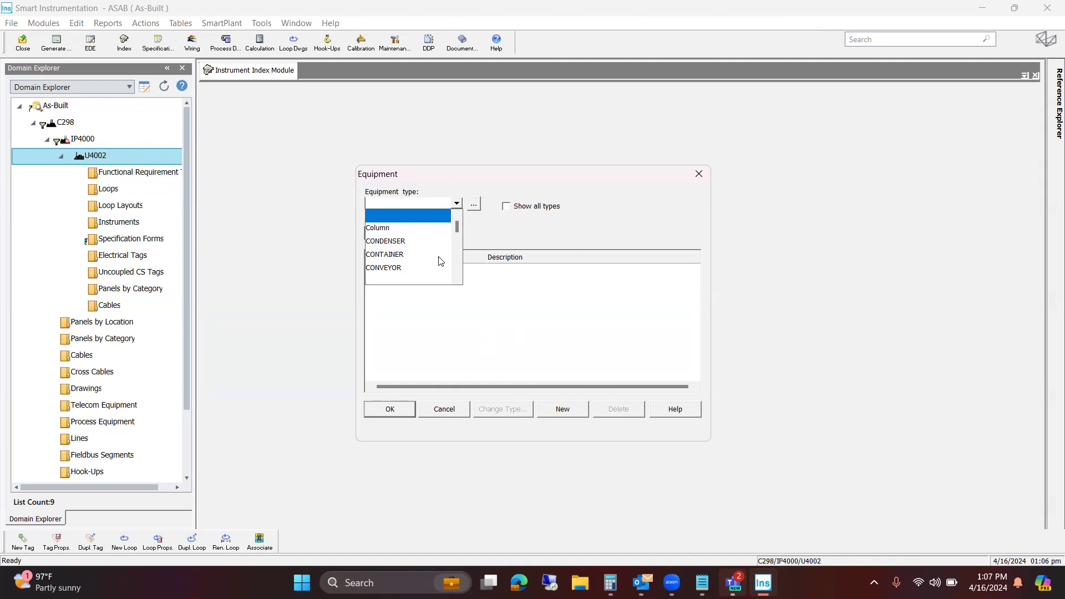
scroll(438, 258, "down", 4)
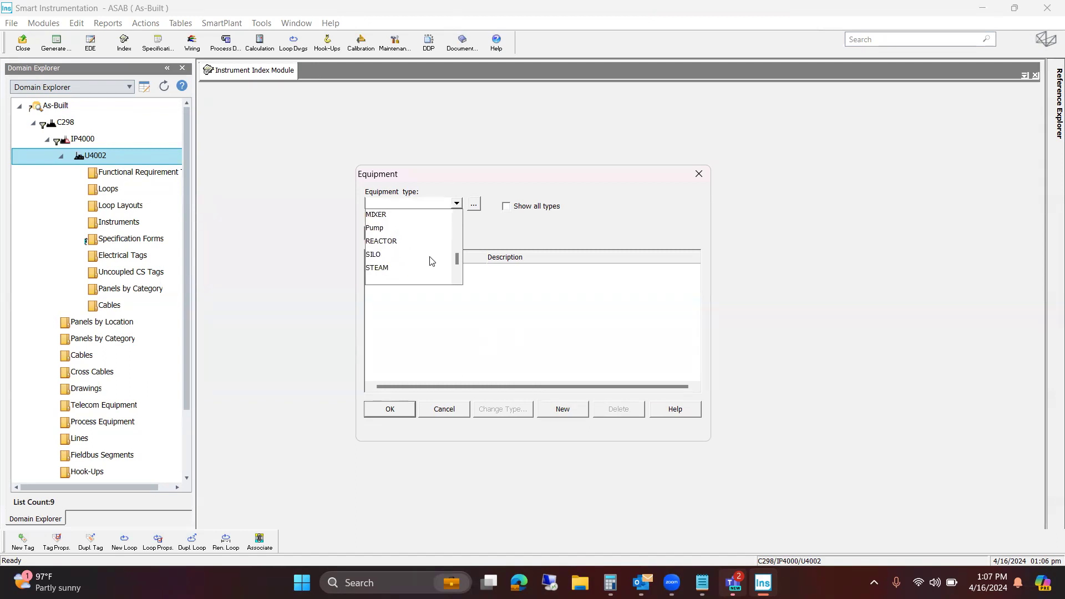
left_click(397, 228)
left_click(428, 204)
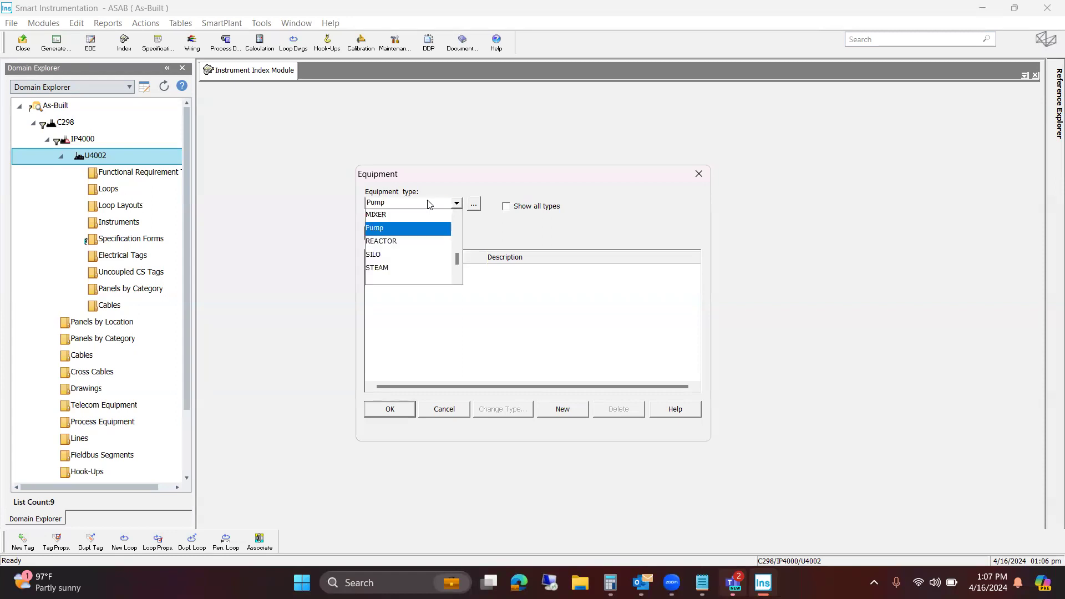
left_click(428, 205)
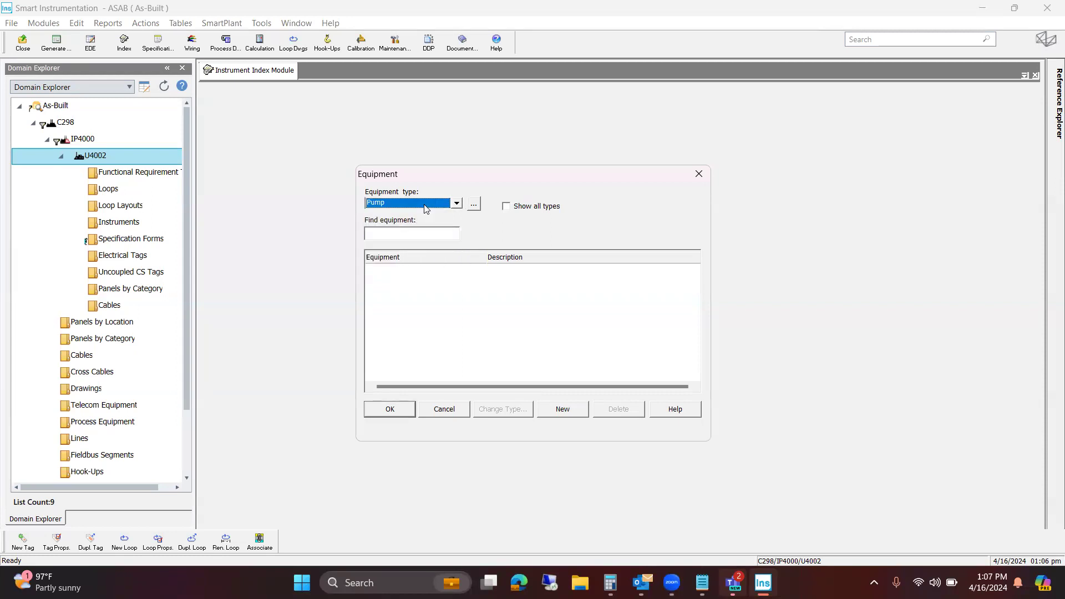
Add a new pump named 4002-P-0001 to the Equipment table
left_click(563, 410)
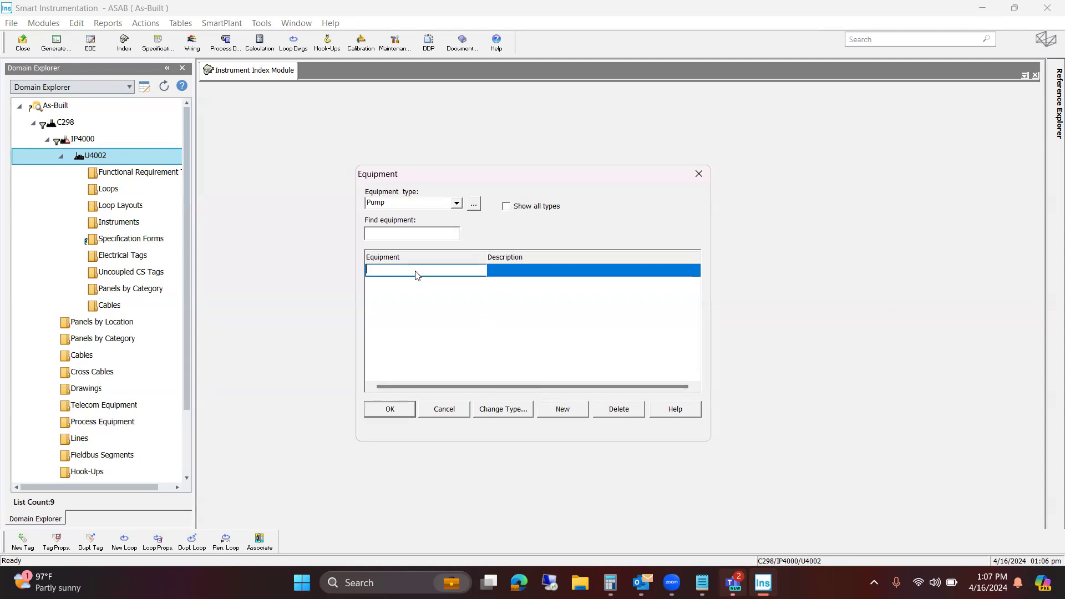
type("4002")
type("-")
type("P--")
type("000")
type("1")
Add a second pump named 4002-P-0002 to the Equipment table
left_click(565, 409)
type("4002")
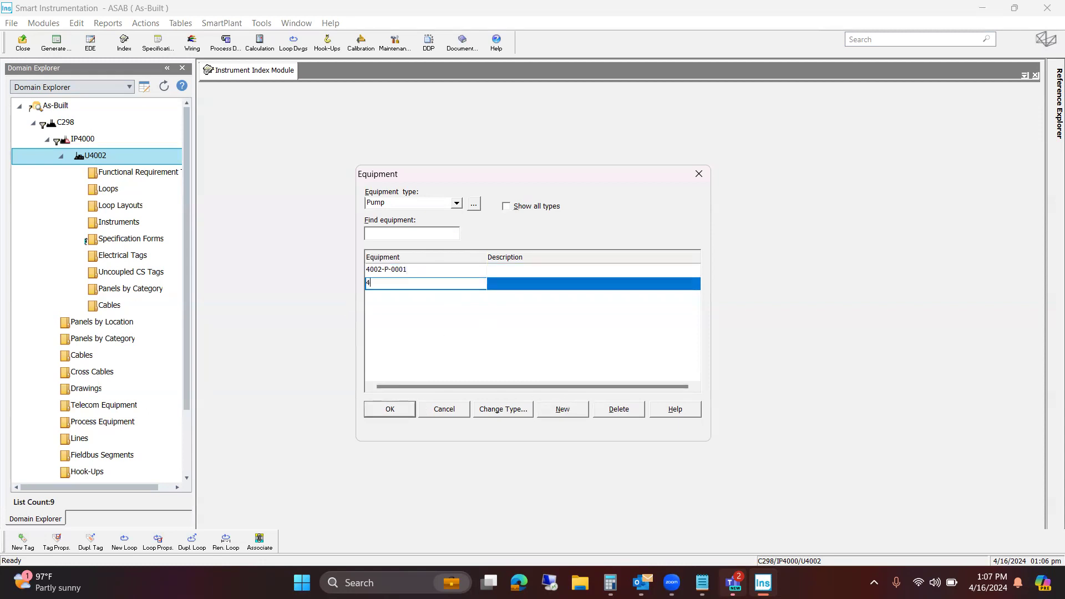
type("-P--")
type("0002")
Switch the equipment type to SILO and accept saving the new pump entries
left_click(449, 204)
scroll(423, 238, "down", 3)
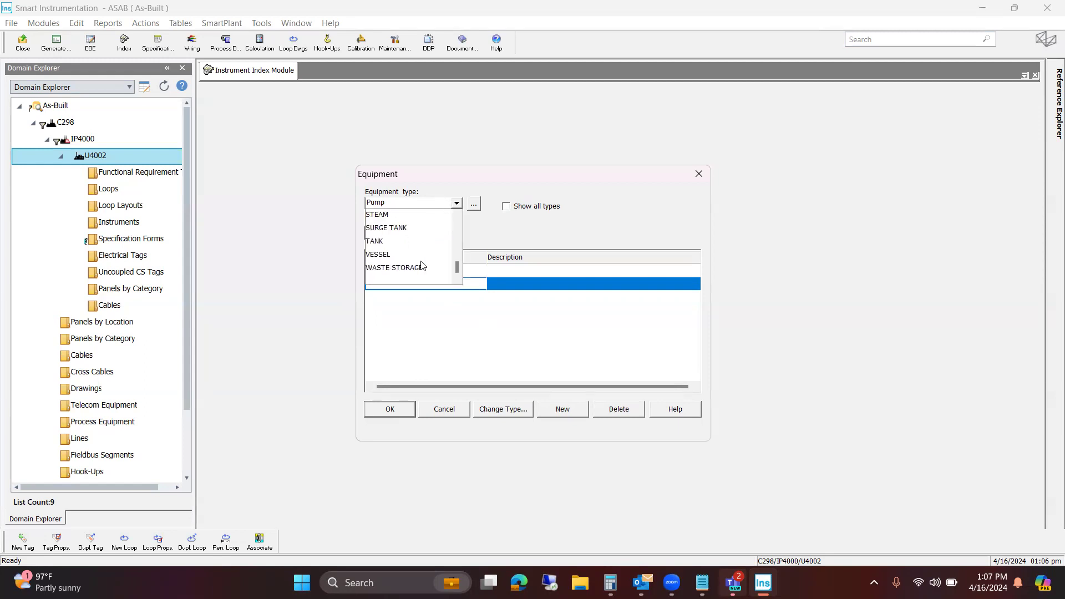
scroll(398, 255, "up", 1)
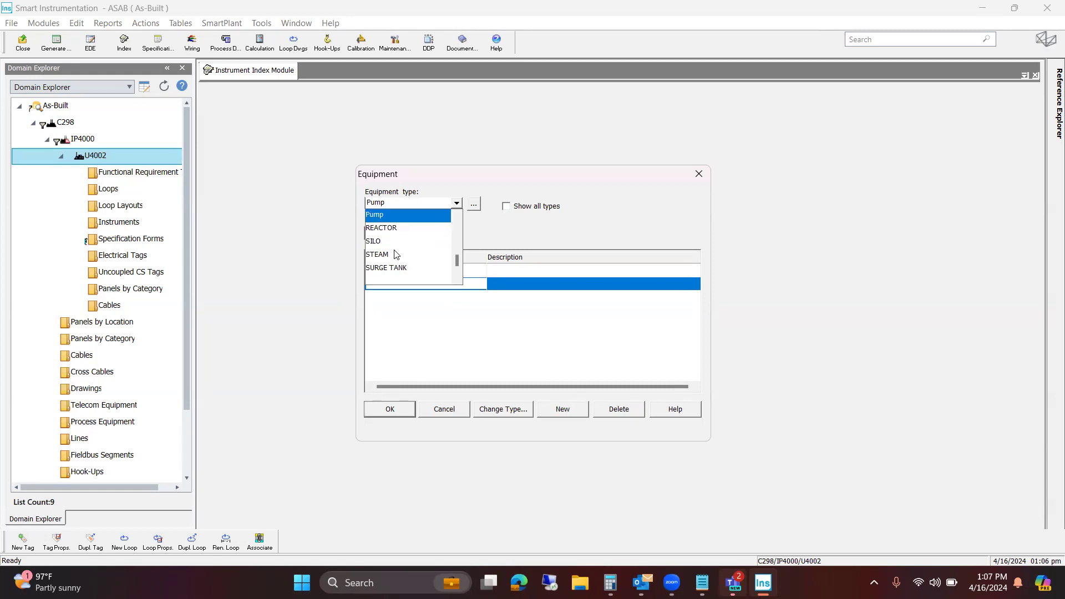
left_click(394, 242)
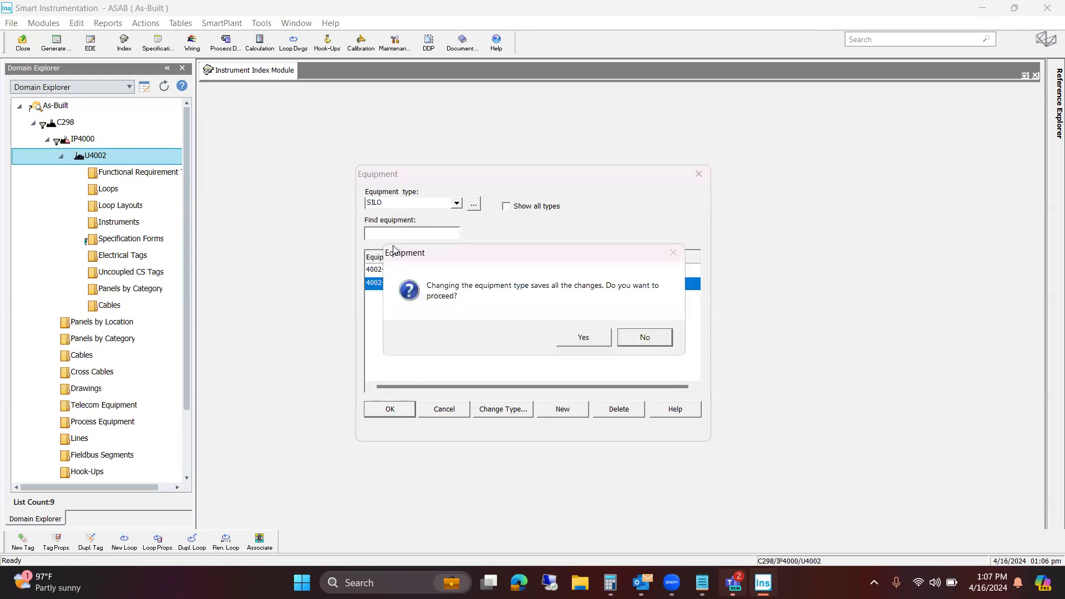
left_click(582, 339)
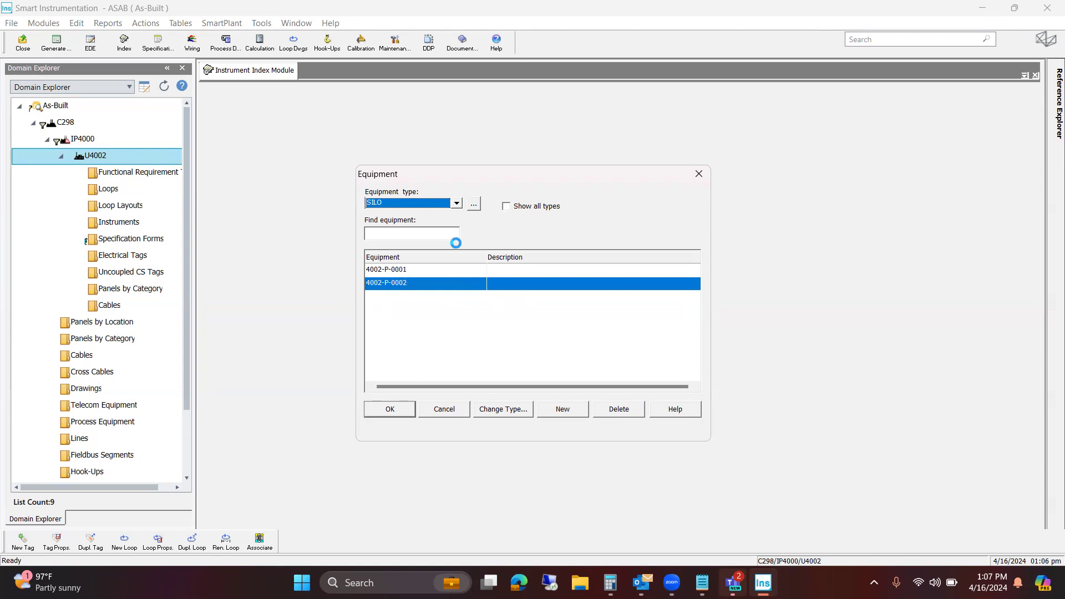
Delete the SILO type from the Equipment Types table and save the change
left_click(473, 204)
left_click(596, 410)
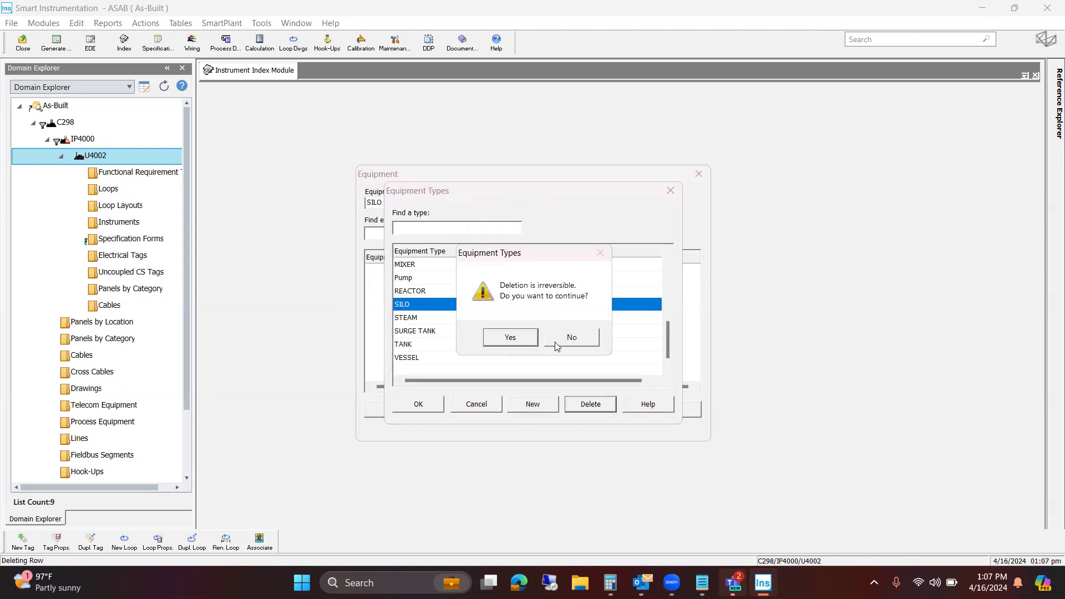
left_click(523, 340)
left_click(487, 405)
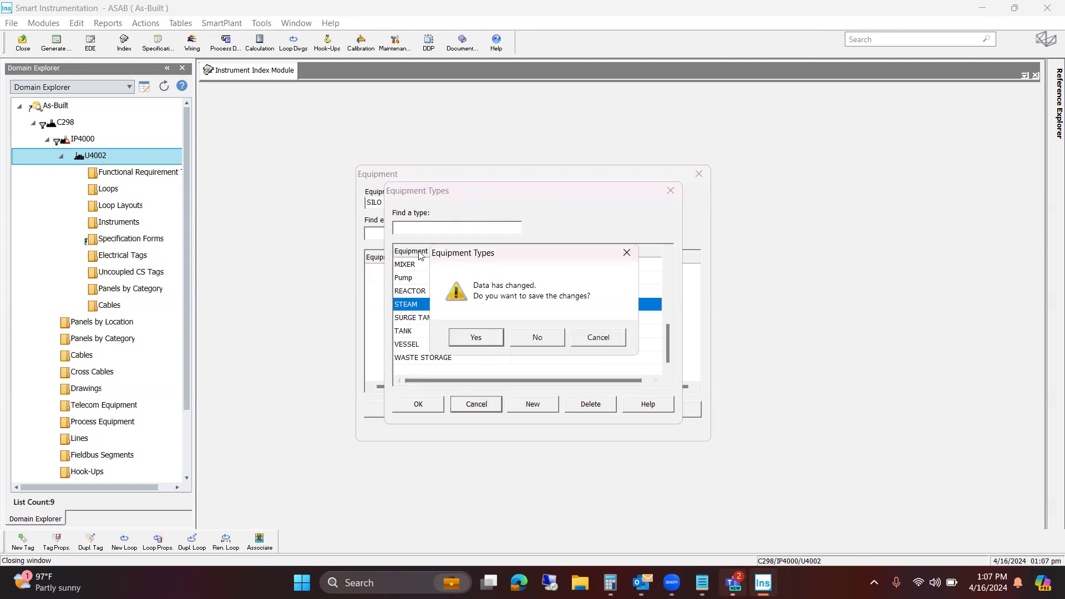
left_click(468, 336)
Reopen the Equipment Types table, check the entries around STEAM, and close it without changes
left_click(425, 203)
left_click(411, 229)
left_click(424, 204)
left_click(405, 241)
left_click(478, 205)
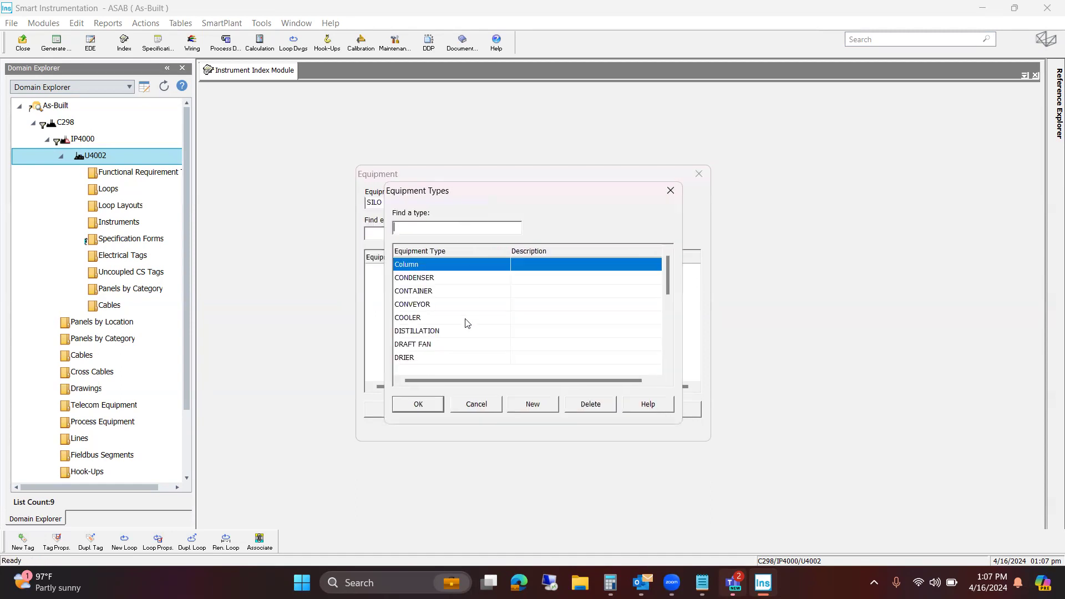
scroll(433, 326, "down", 3)
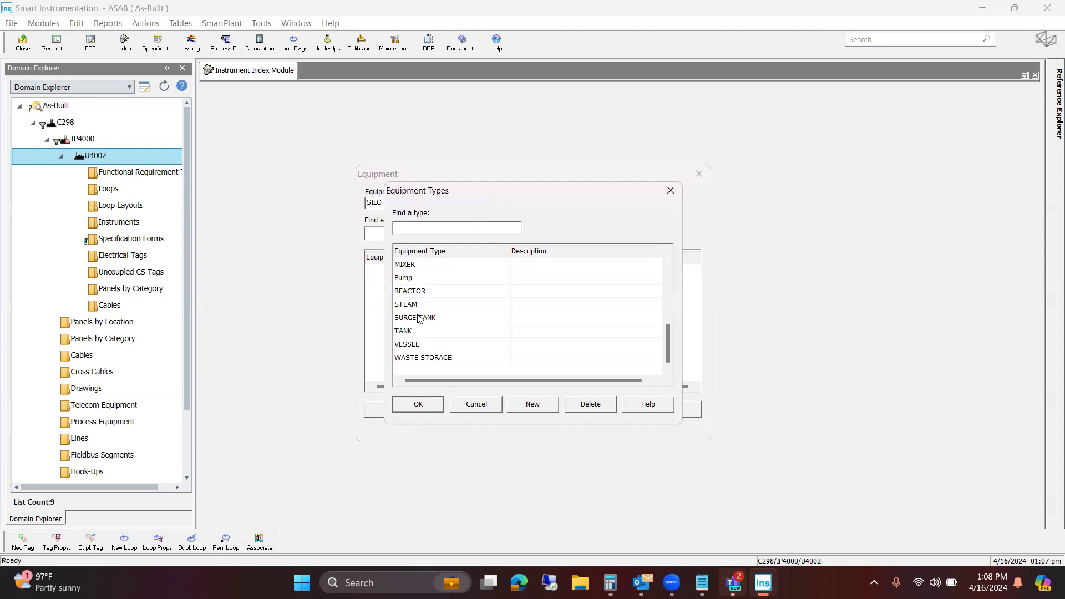
left_click(432, 308)
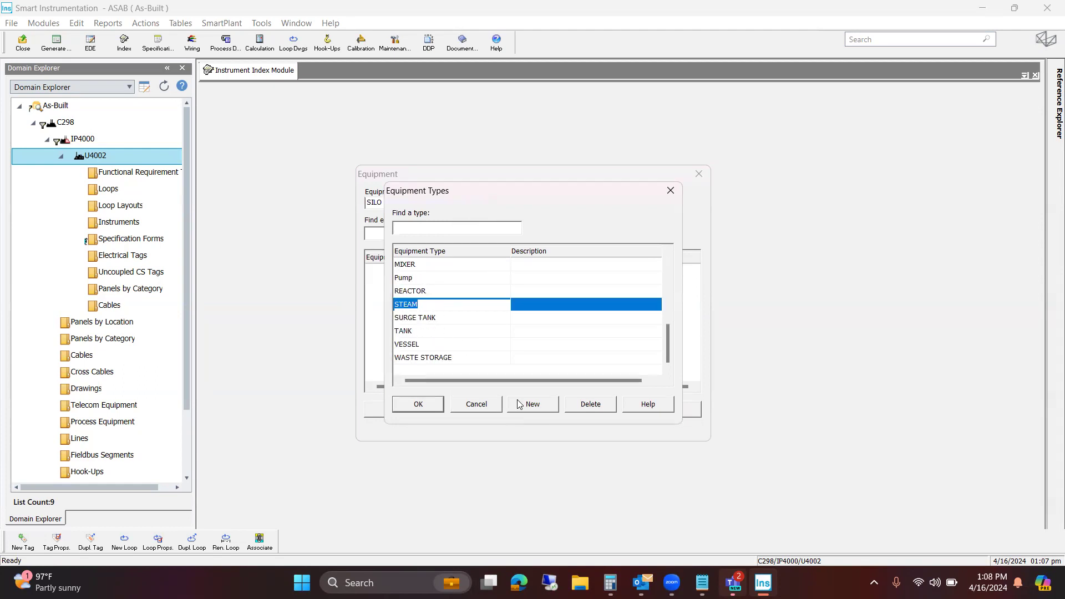
left_click(477, 404)
Display the equipment of type REACTOR, and close the Equipment table
left_click(417, 204)
left_click(417, 223)
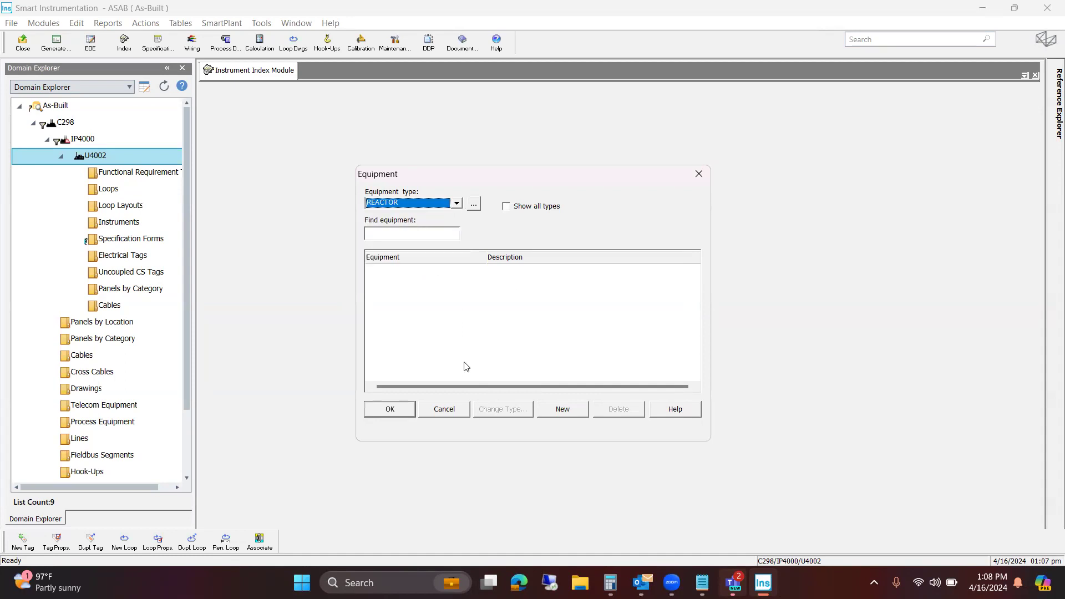
left_click(456, 411)
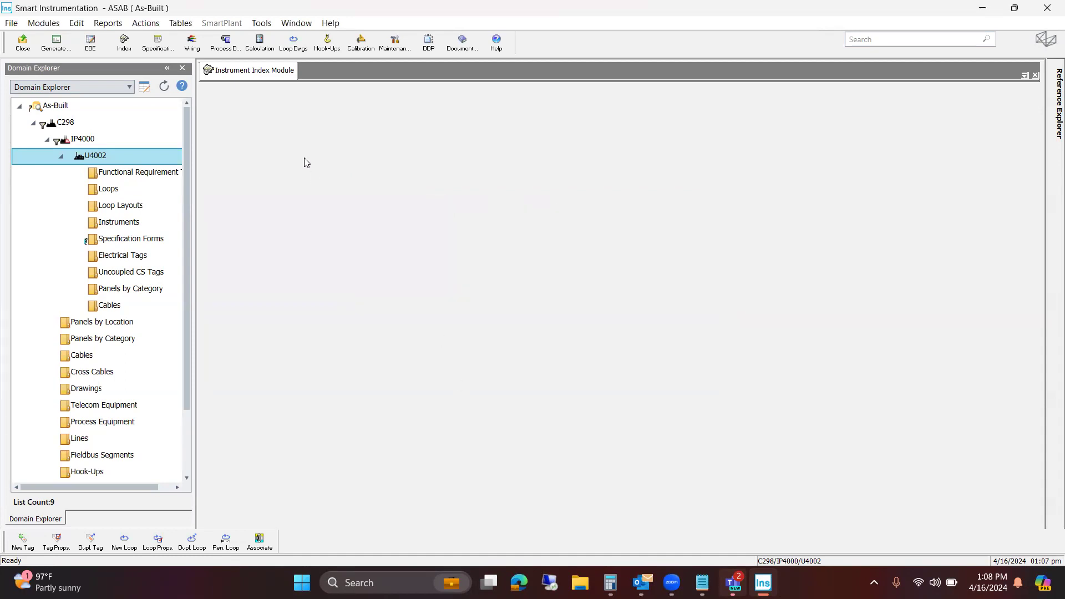
Reopen the Equipment supporting table and review the equipment types available for selection, without choosing one
left_click(183, 23)
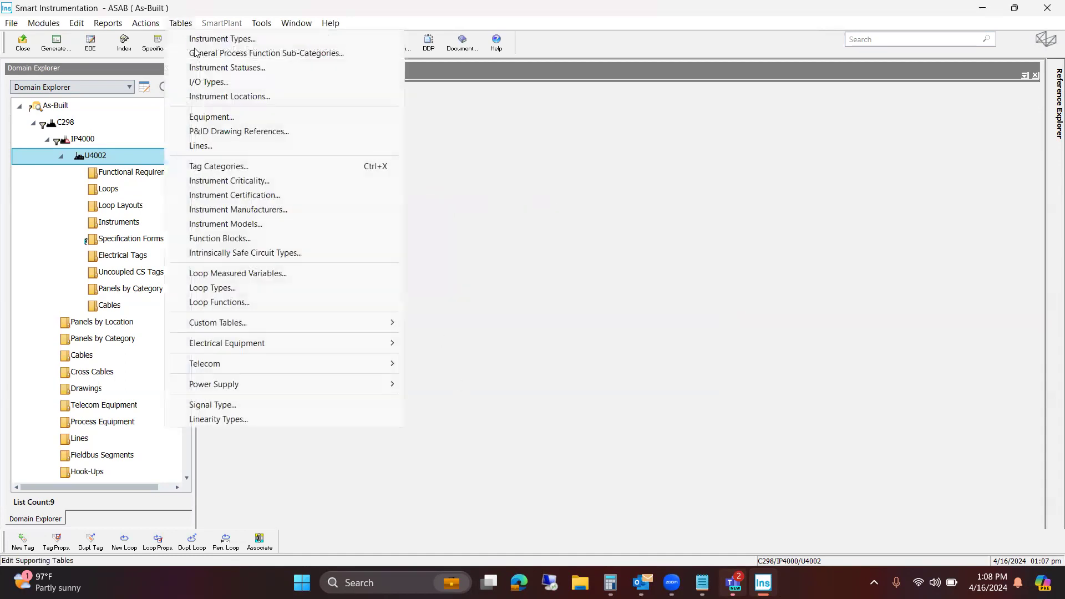
left_click(221, 115)
left_click(456, 203)
scroll(443, 225, "down", 6)
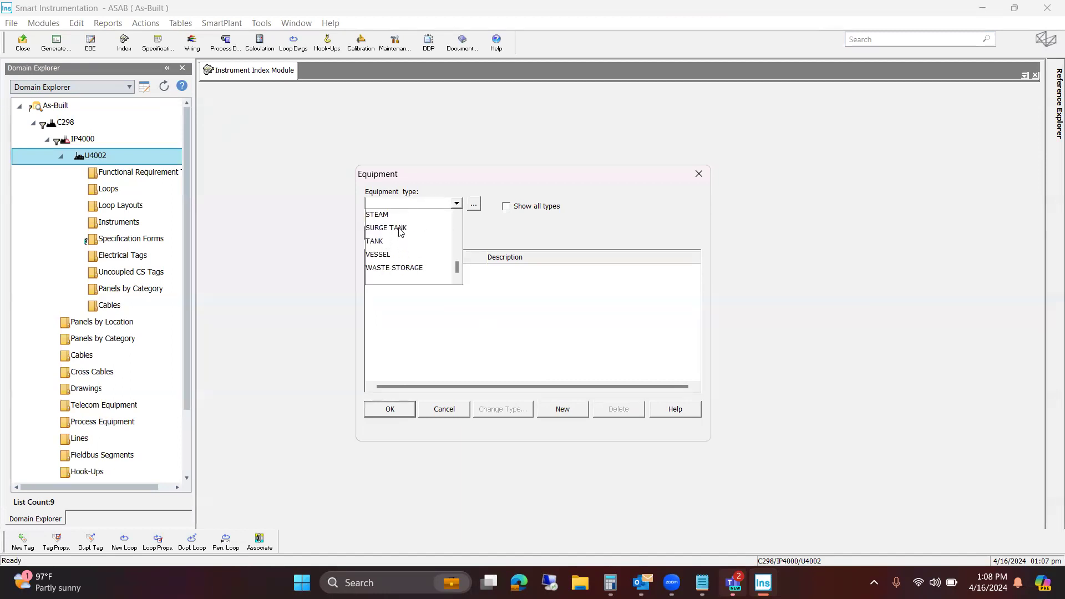
scroll(401, 231, "up", 1)
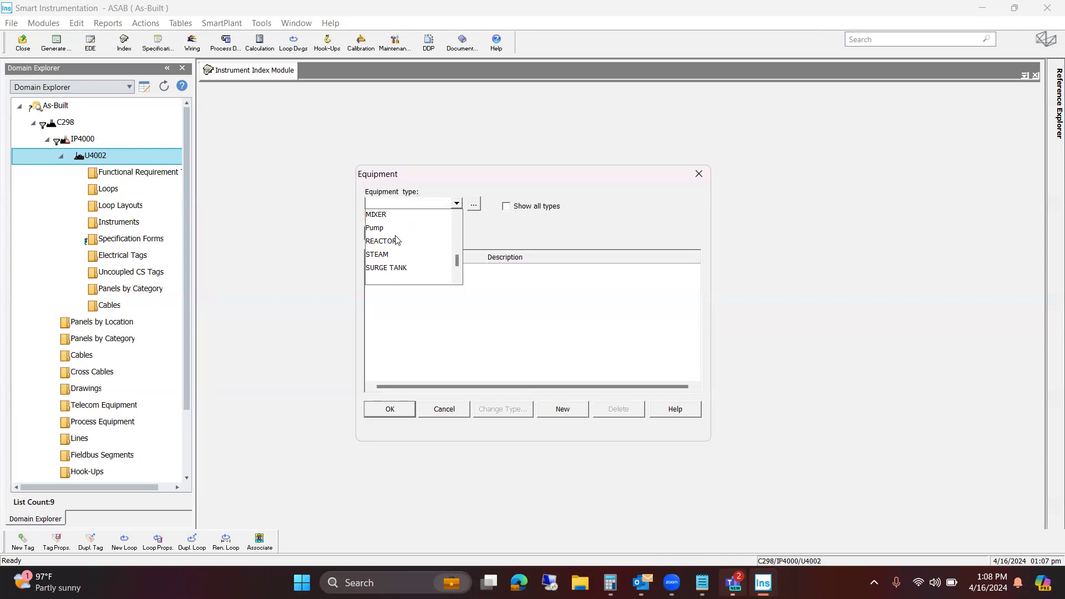
scroll(398, 247, "down", 1)
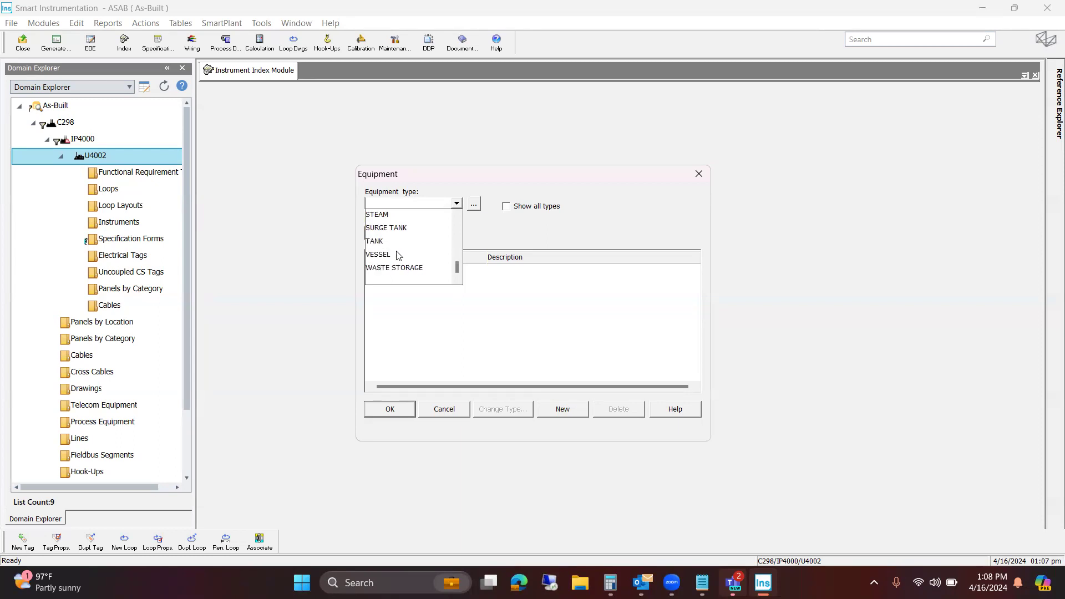
scroll(394, 231, "up", 1)
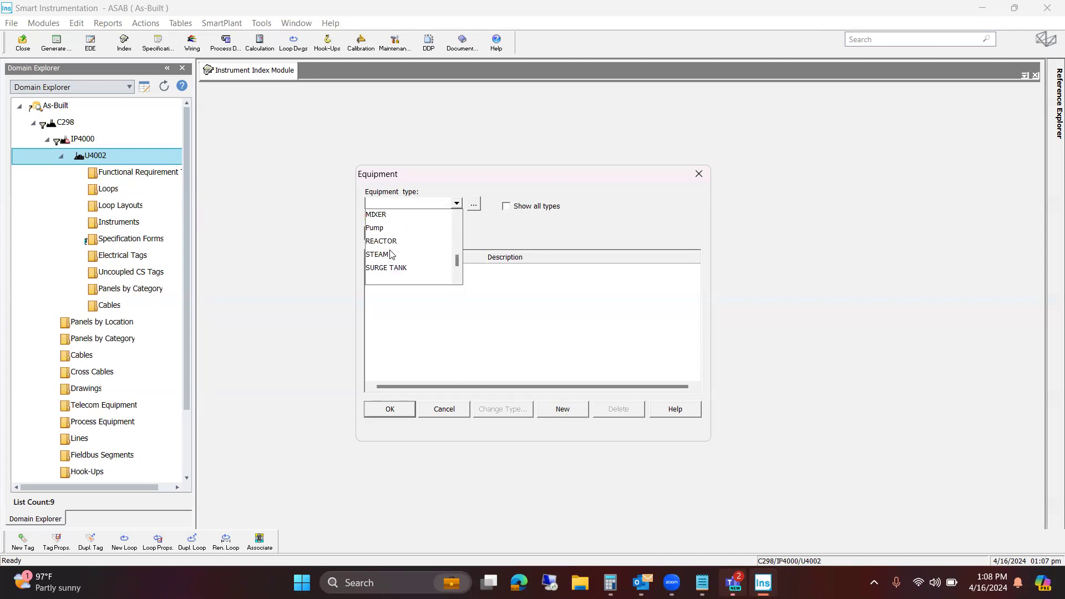
scroll(391, 266, "down", 1)
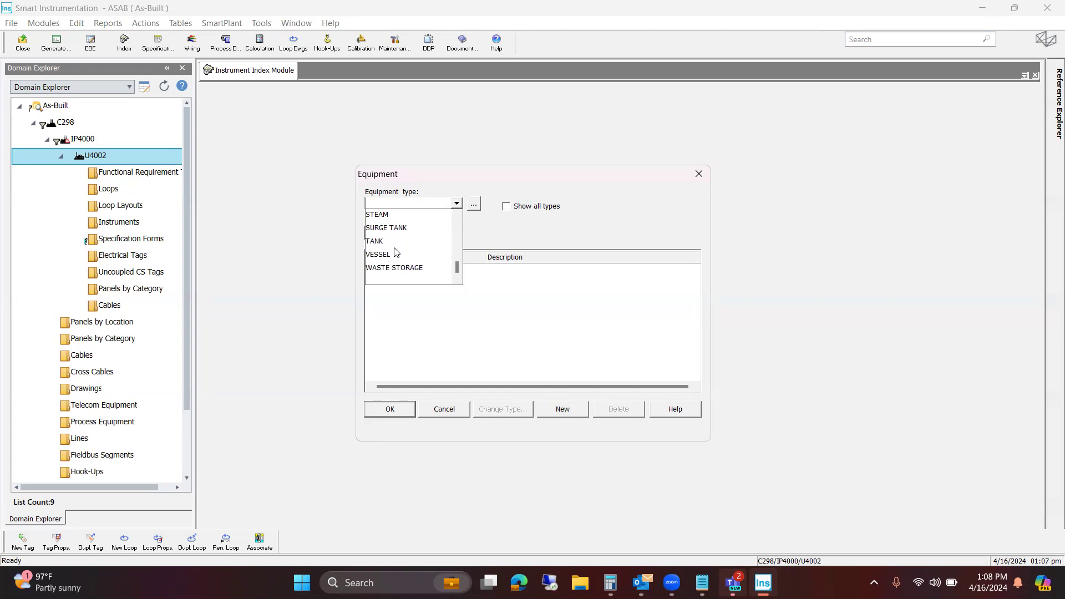
left_click(474, 221)
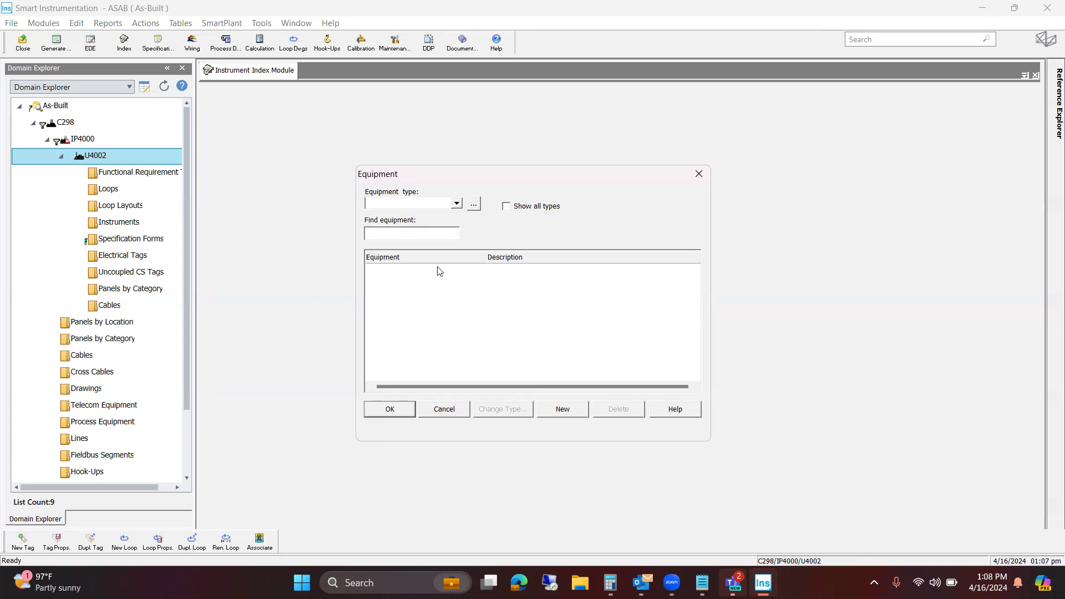
Add the type SILO to the Equipment Types table and save the entry
left_click(572, 415)
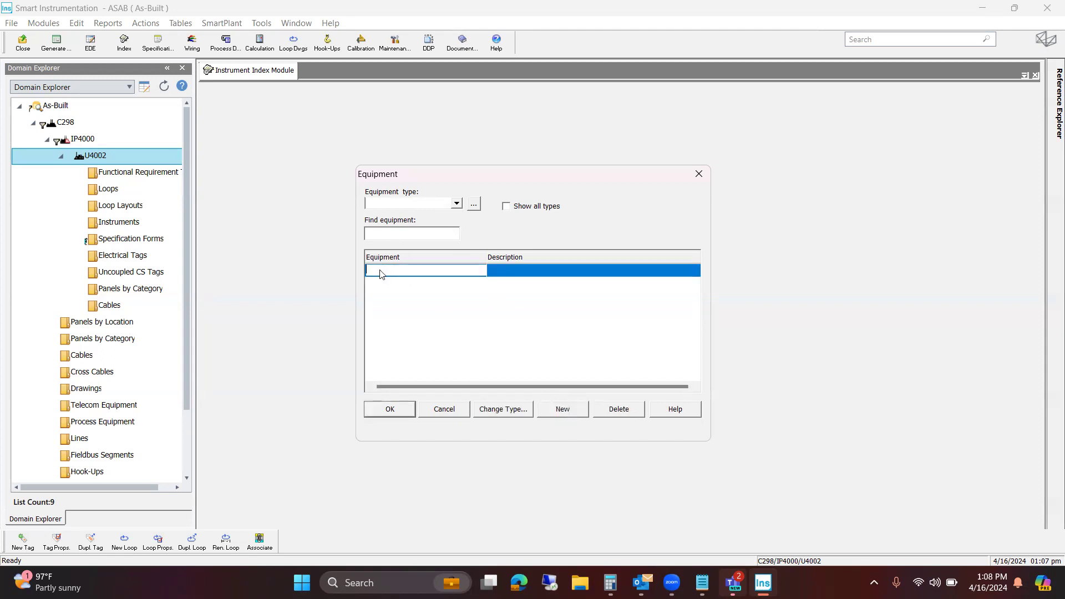
left_click(624, 411)
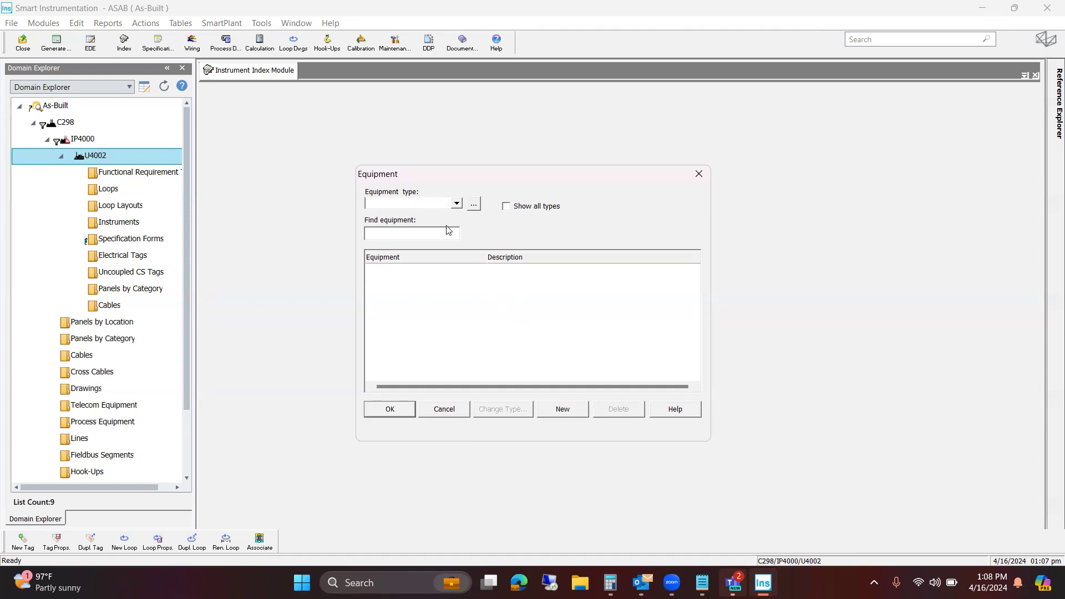
left_click(473, 206)
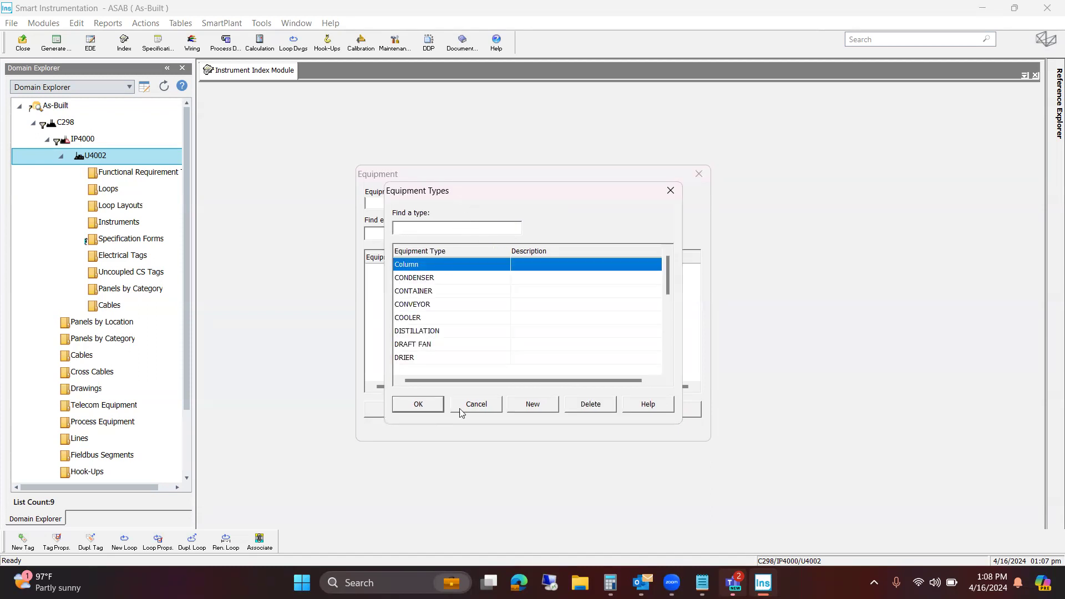
left_click(533, 405)
type("SILO")
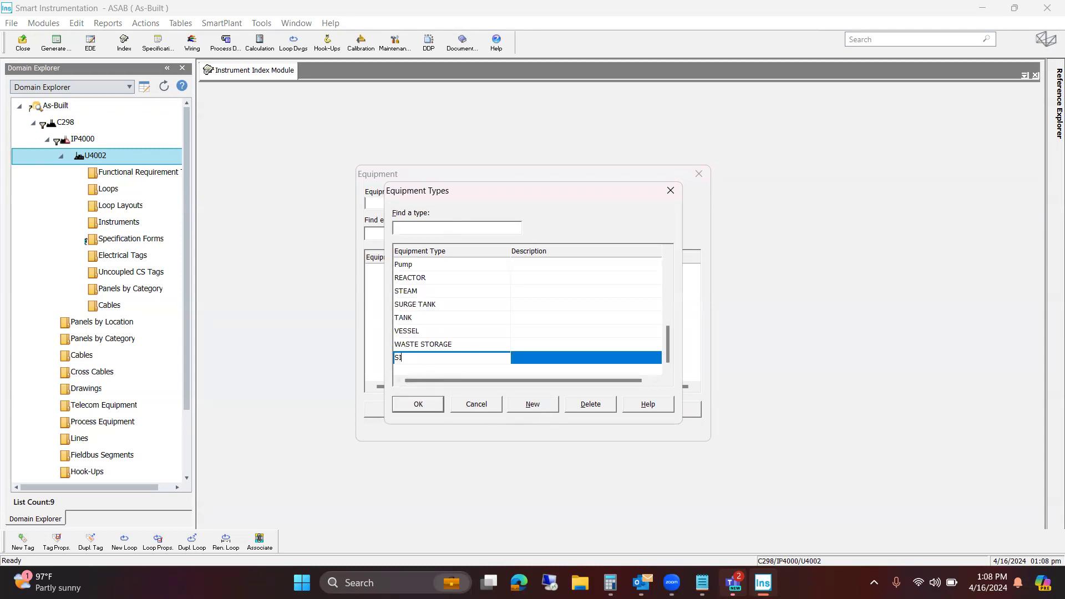
left_click(438, 404)
Add the equipment 4002-S-0001 under the SILO equipment type and save the Equipment table
left_click(425, 204)
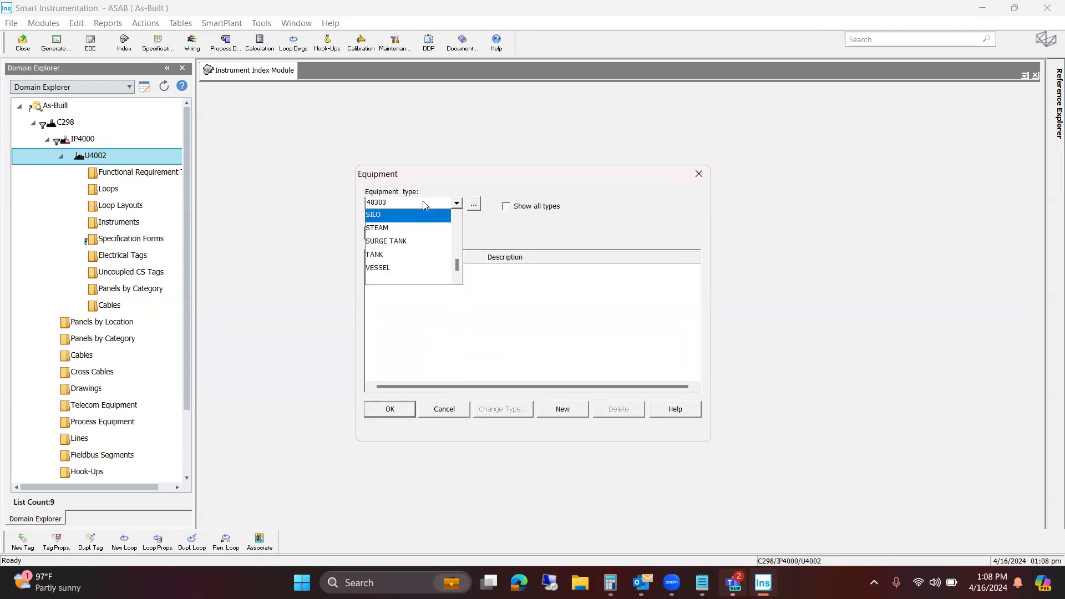
left_click(385, 215)
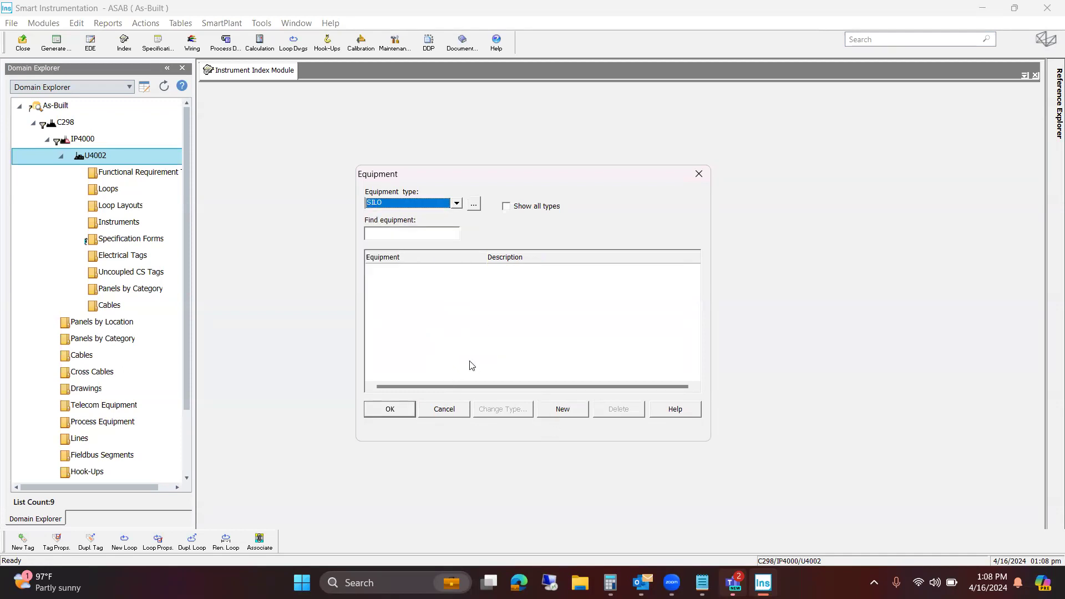
left_click(563, 410)
type("4002-S-0001")
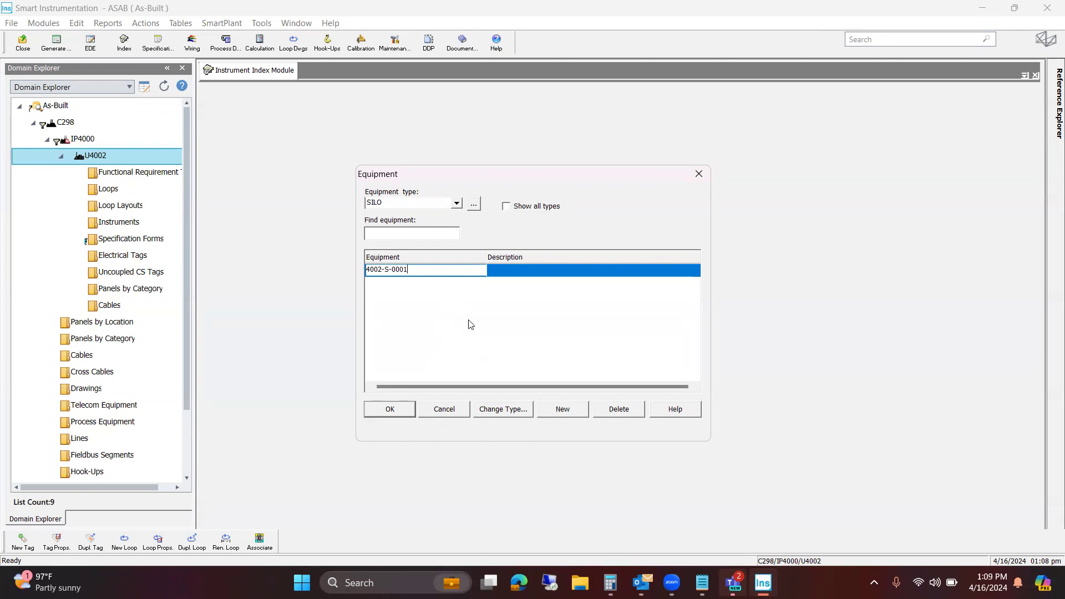
left_click(445, 206)
left_click(410, 218)
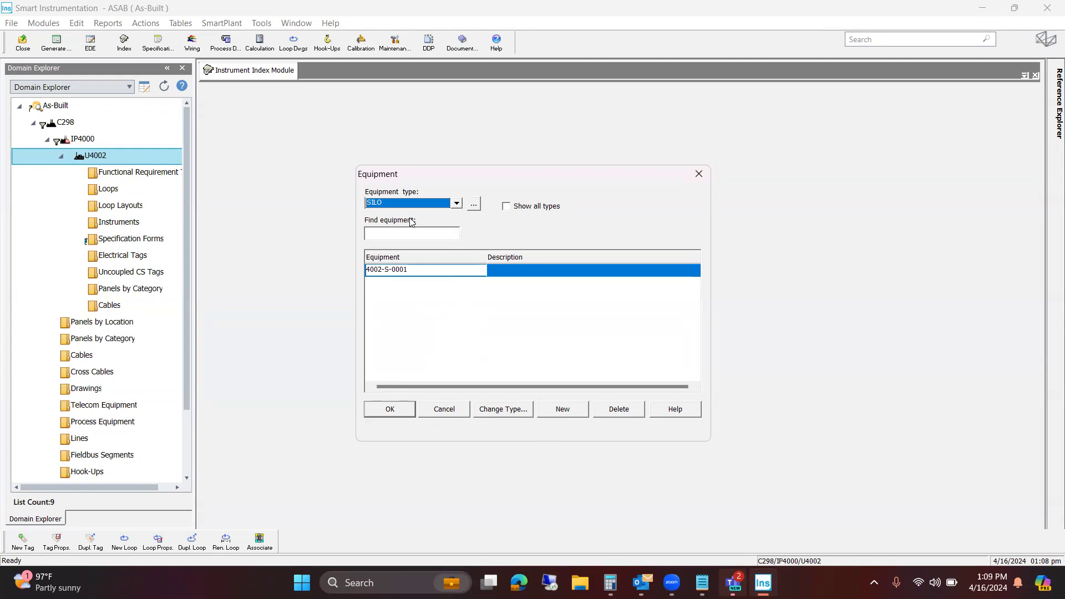
left_click(390, 409)
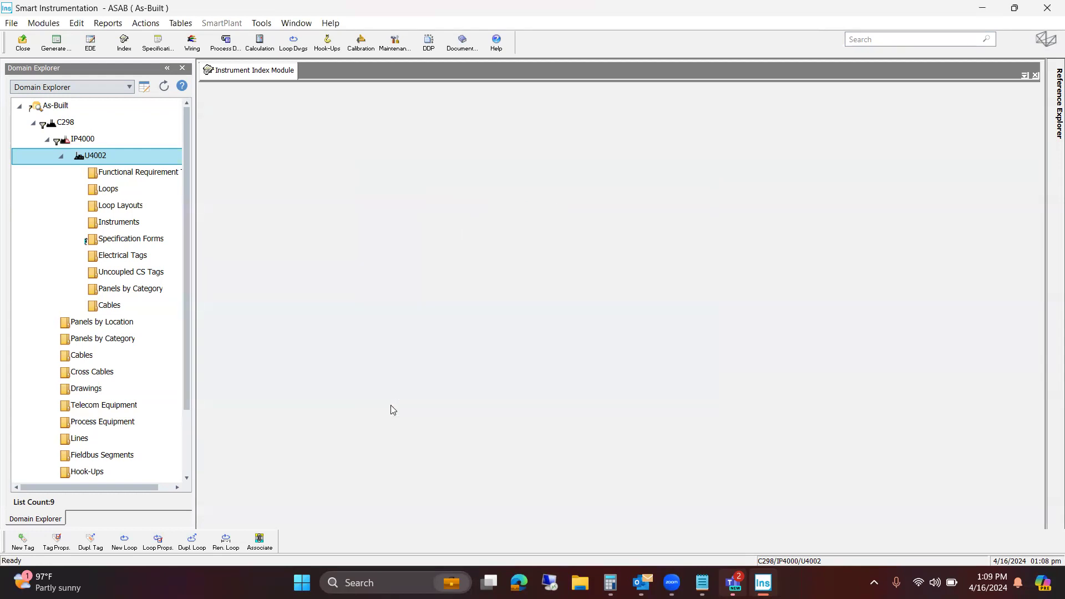
Add the drawing 4002-PID-0001 to the P&ID Drawing References supporting table and save it
left_click(189, 24)
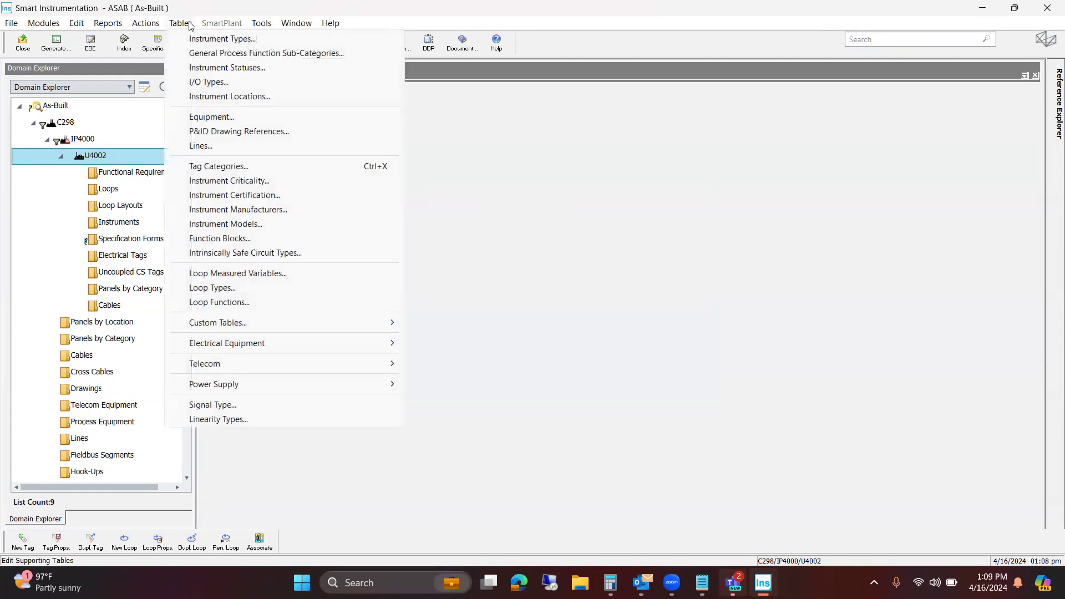
left_click(227, 137)
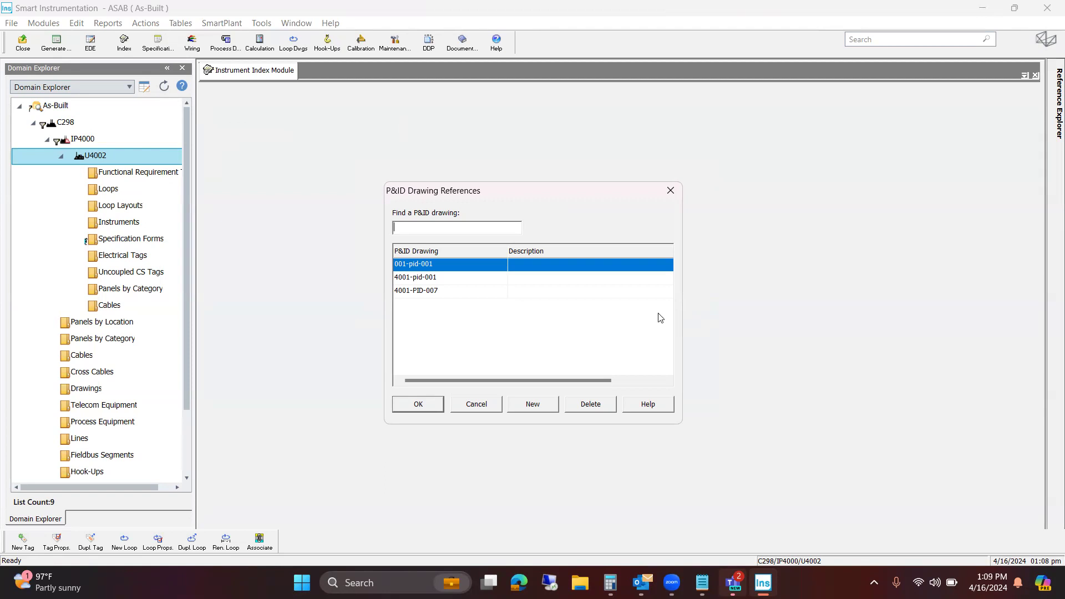
left_click(544, 409)
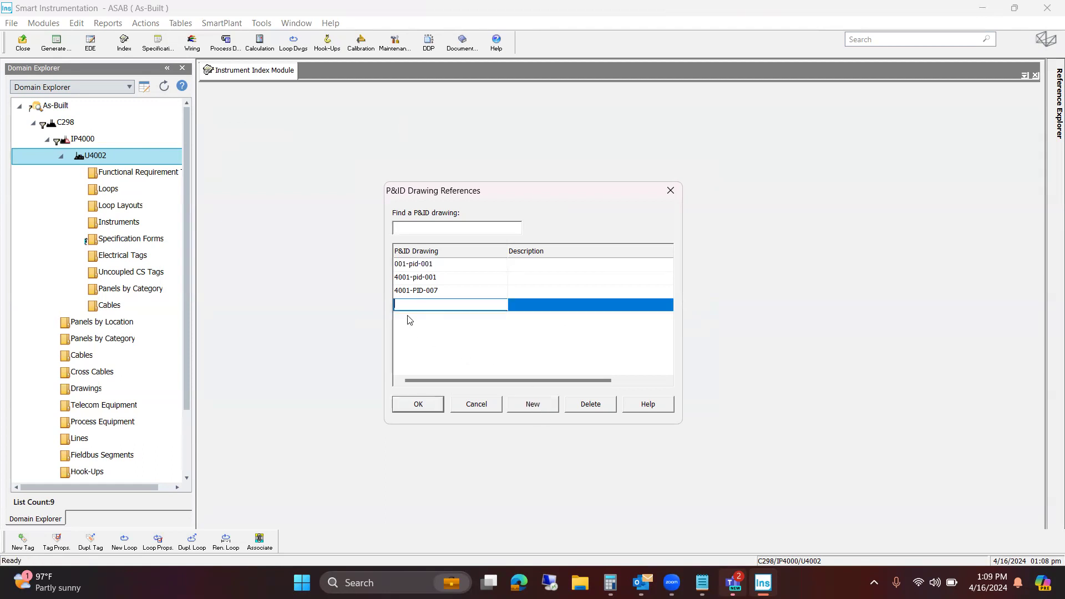
type("4000-PID-001")
key("Return")
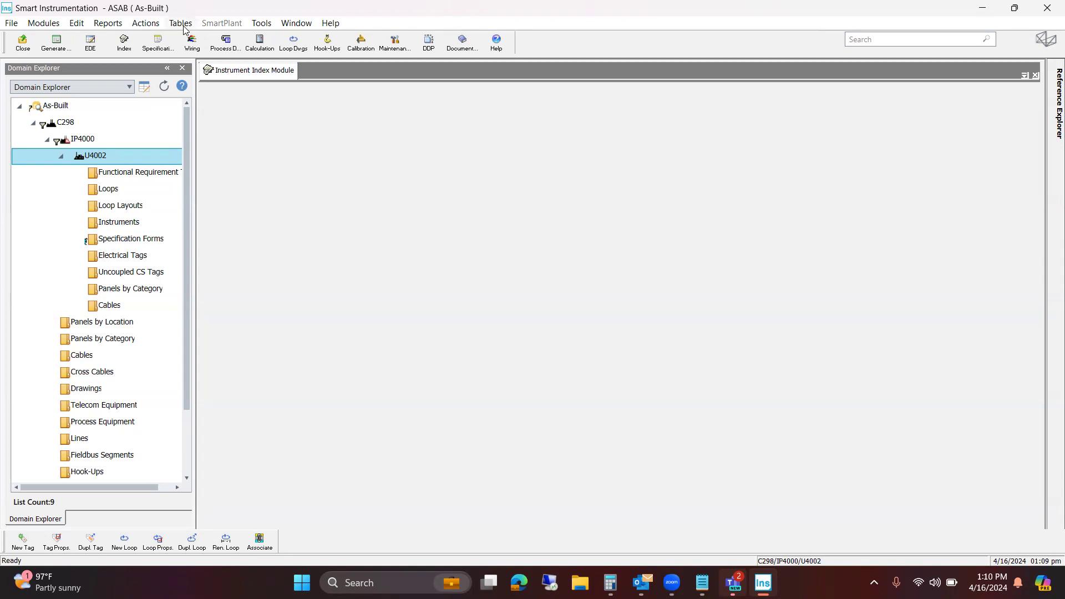
Open the Lines supporting table and review the available line types, leaving the line type blank
left_click(185, 29)
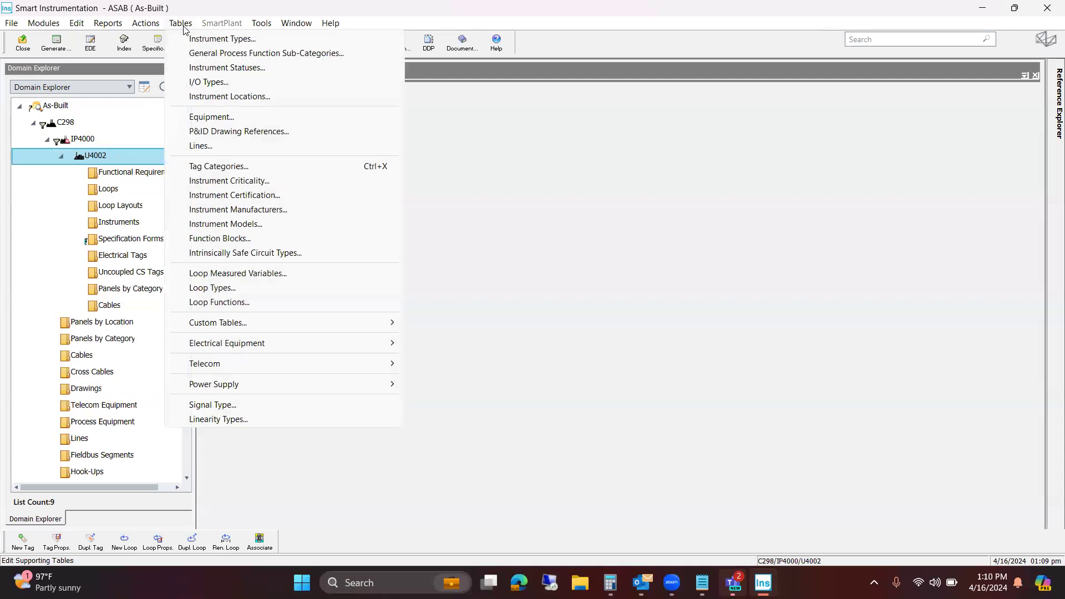
left_click(242, 147)
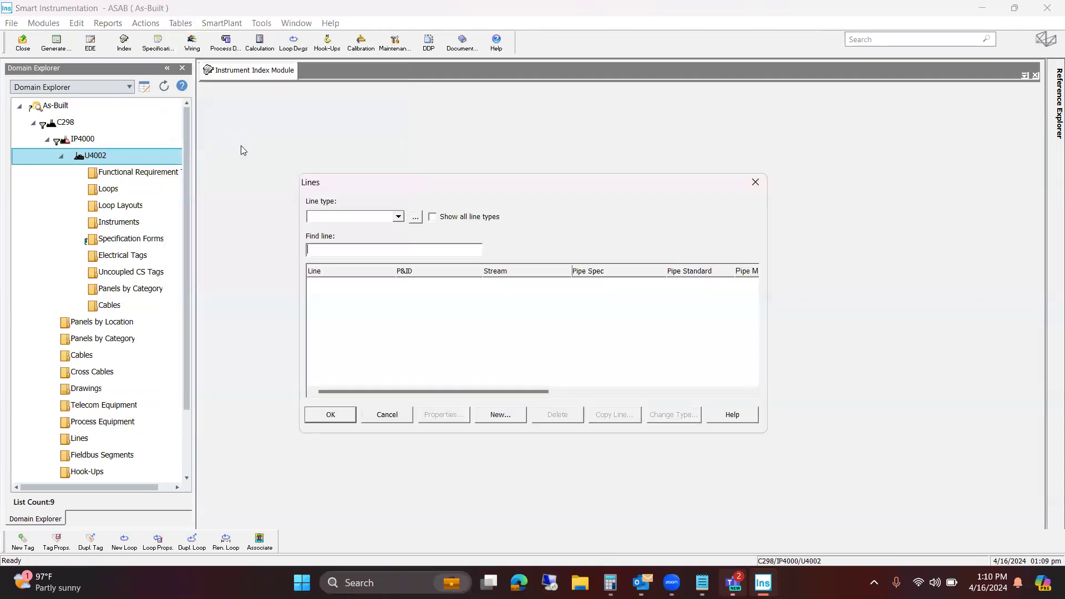
left_click(384, 220)
left_click(397, 215)
left_click(383, 217)
scroll(383, 233, "down", 1)
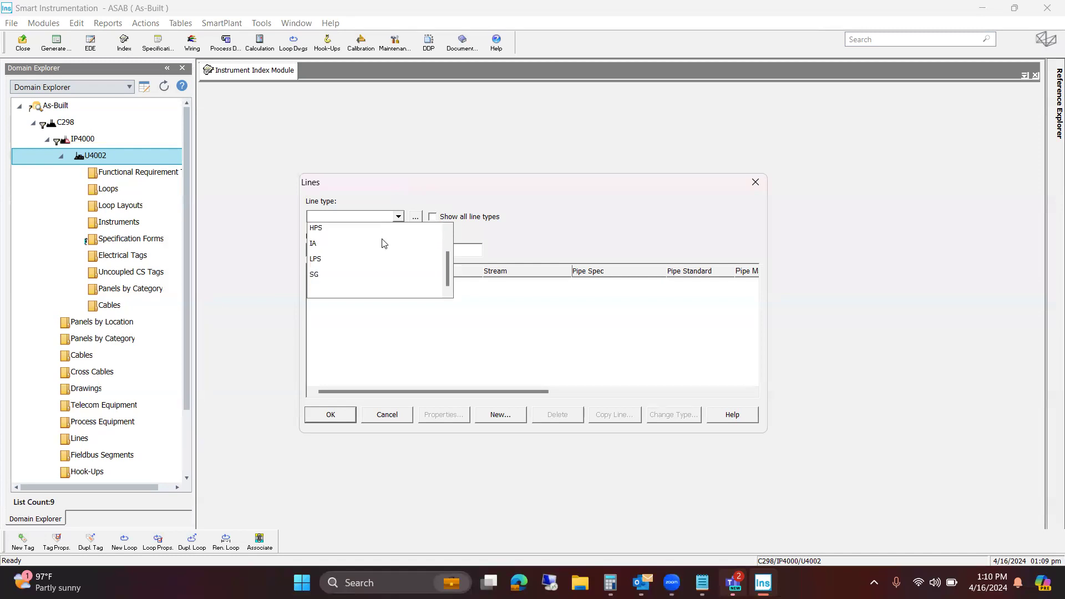
scroll(384, 243, "up", 1)
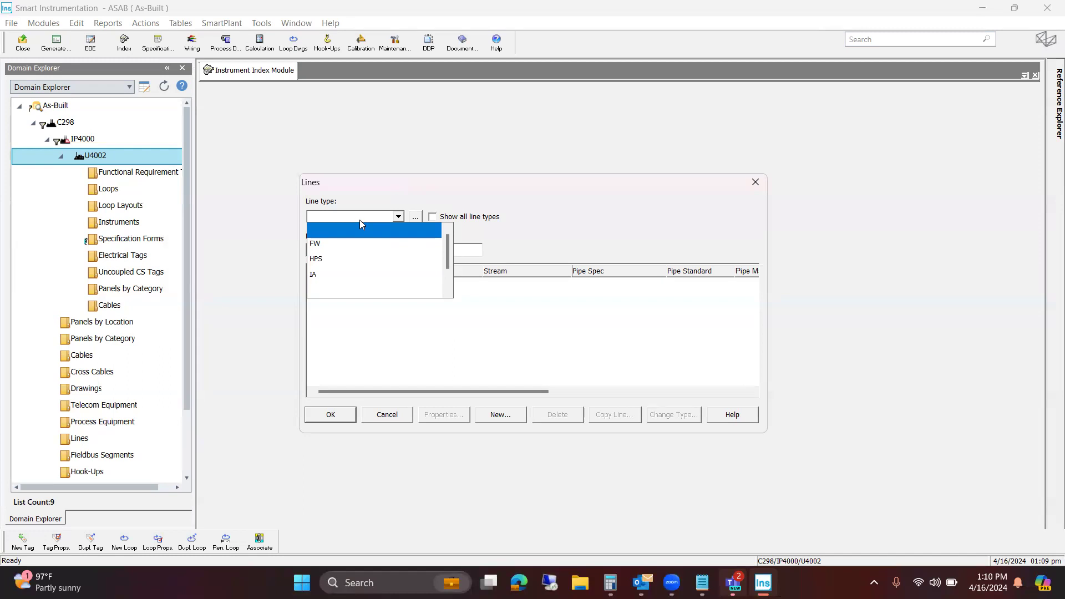
left_click(358, 229)
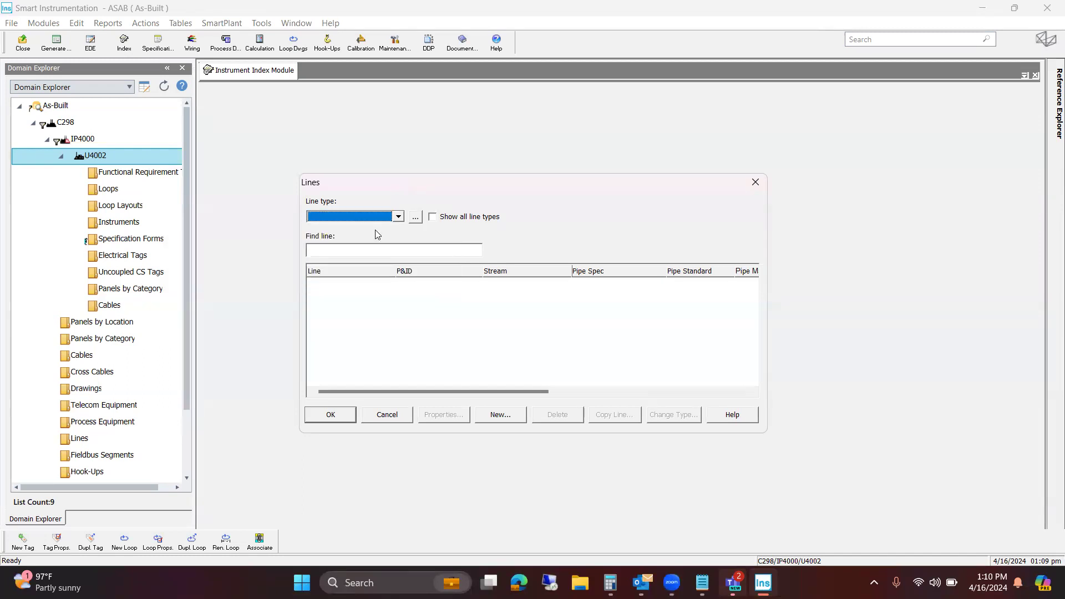
Add the line type W with the description Water to the Line Types table and save it
left_click(416, 219)
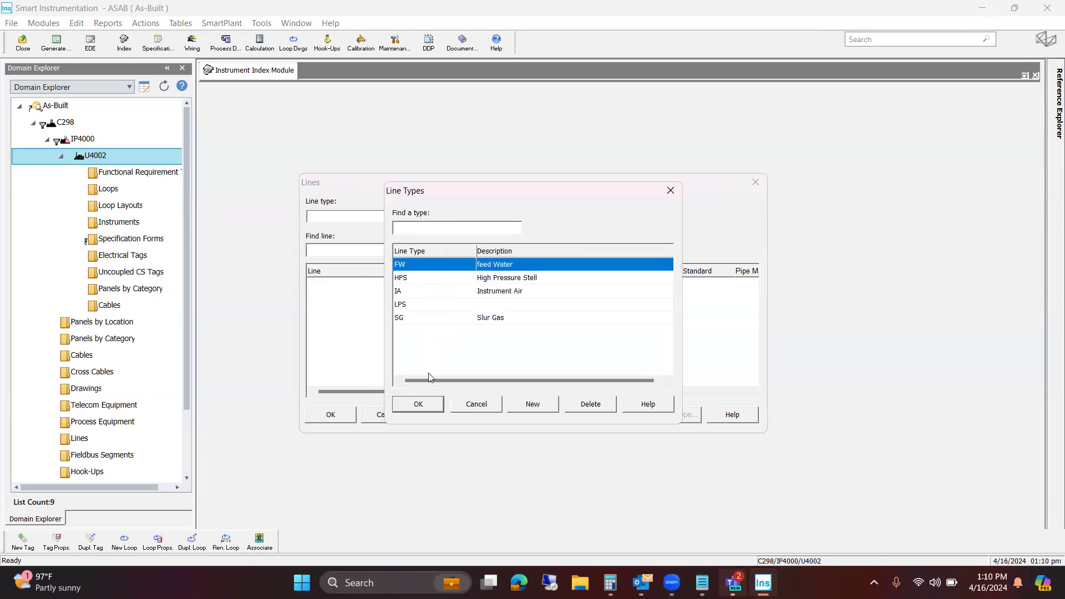
left_click(555, 409)
type("W")
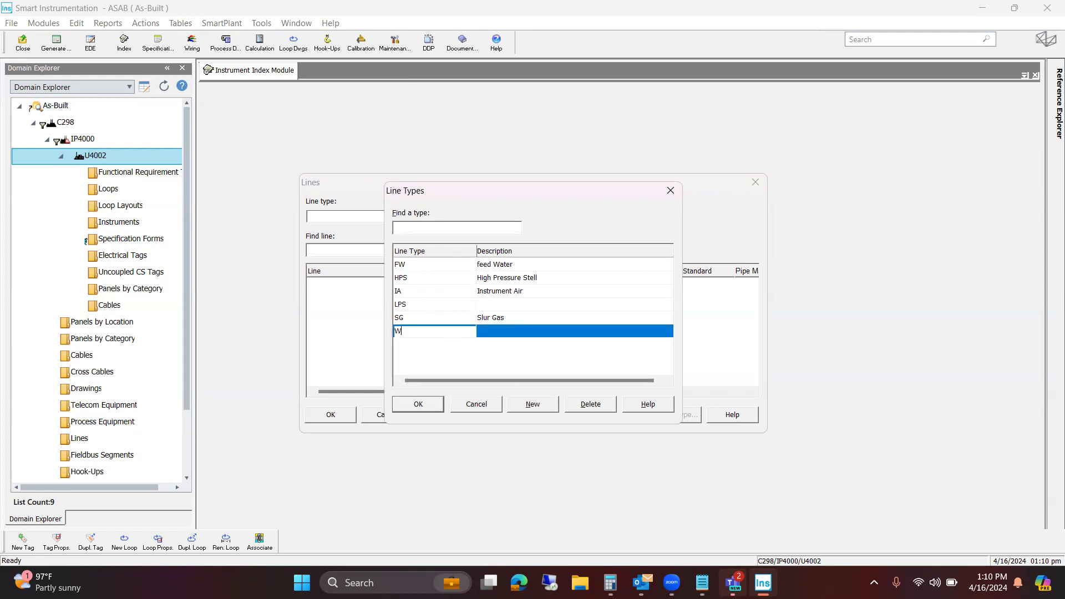
left_click(495, 335)
type("Water")
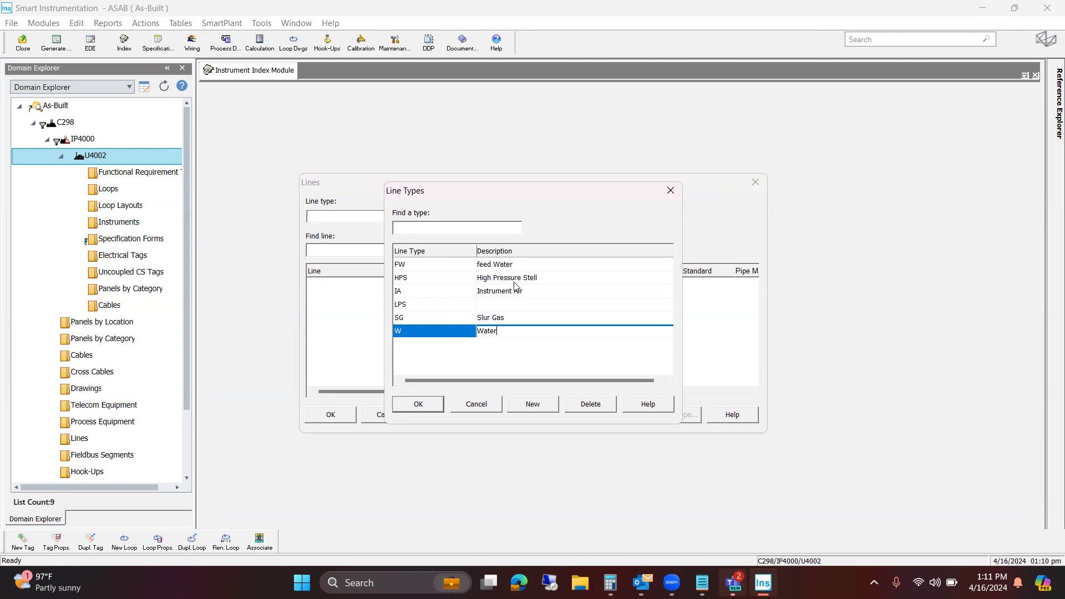
left_click(419, 405)
Start a new line of type FW with the line number 4002-A1-H1-2"-CC1
left_click(398, 216)
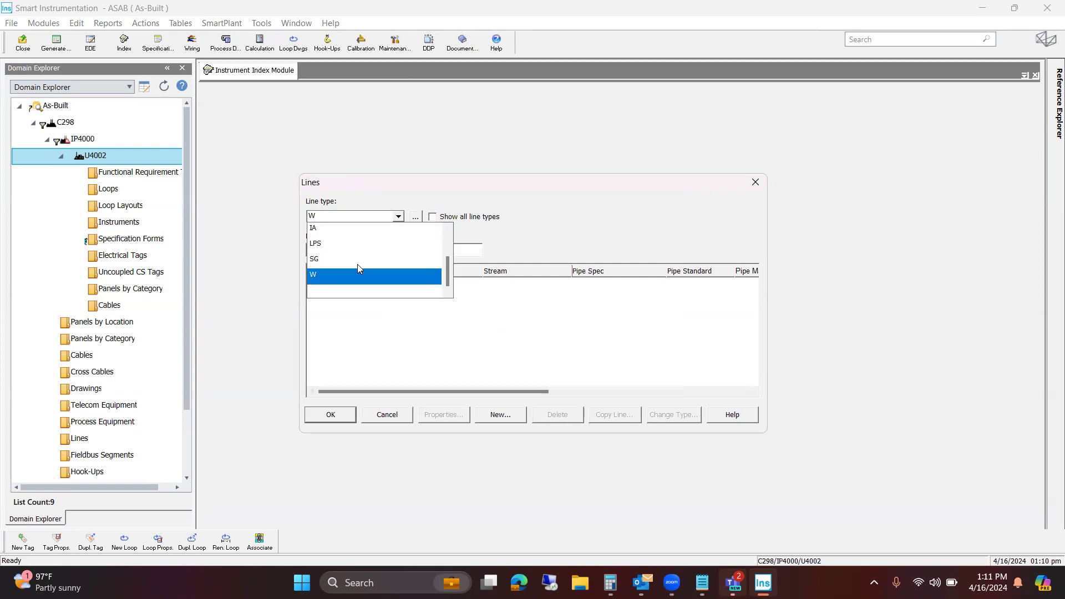
scroll(360, 267, "up", 1)
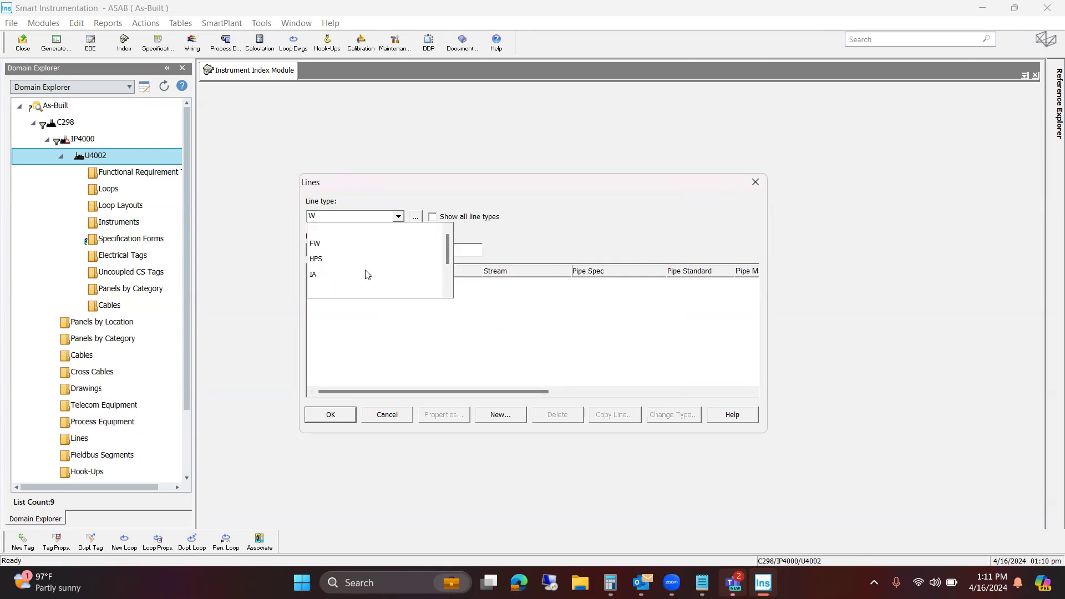
left_click(344, 244)
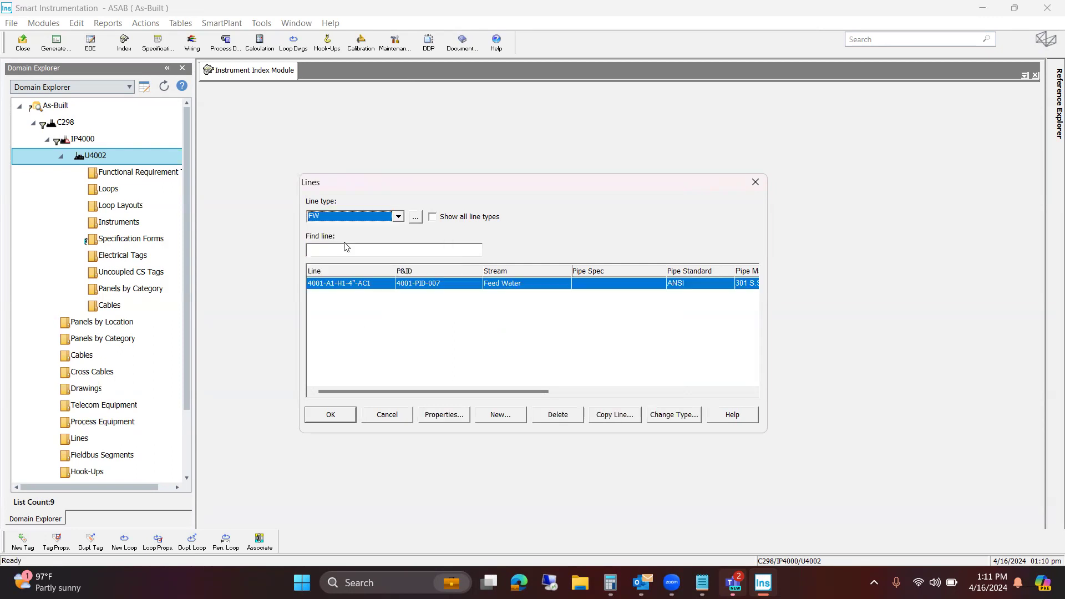
left_click(502, 416)
left_click(391, 173)
type("4002-a1-h1")
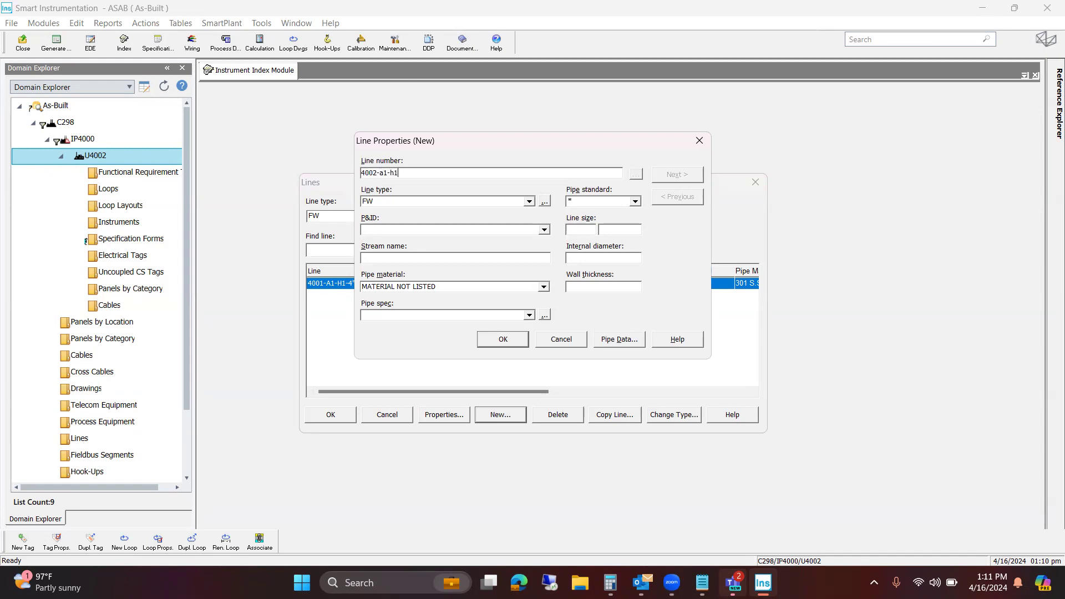
key("BackSpace")
key("BackSpace")
key("BackSpace")
key("BackSpace")
key("BackSpace")
type("A1-H1-2\"-CC1")
left_click_drag(461, 145, 516, 192)
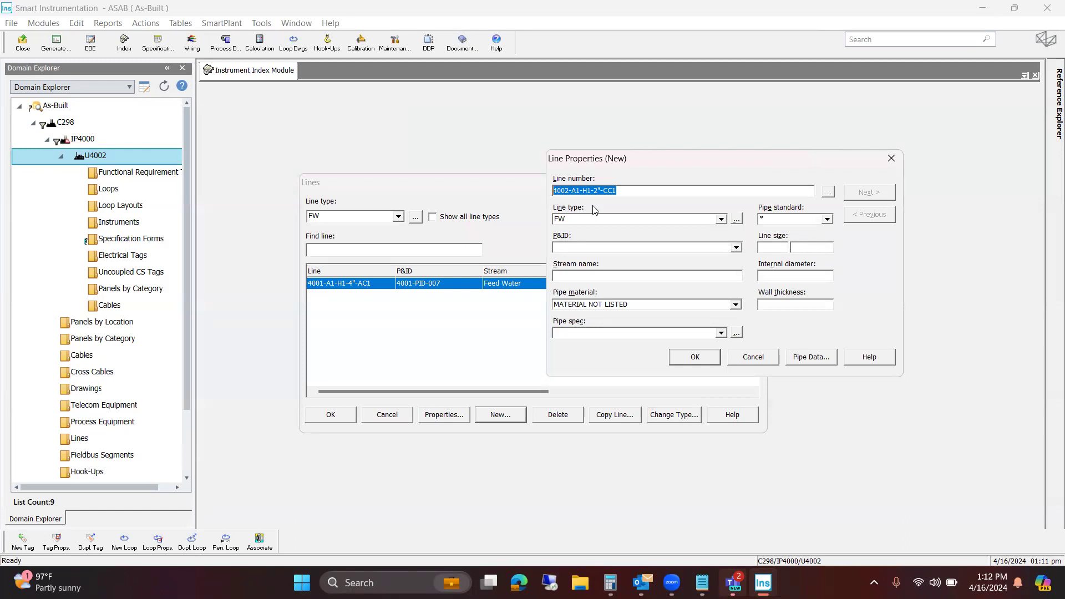
Set the new line's pipe standard to ANSI and assign the nominal size 2, schedule 80 entry from the Pipe Data Library
left_click(807, 219)
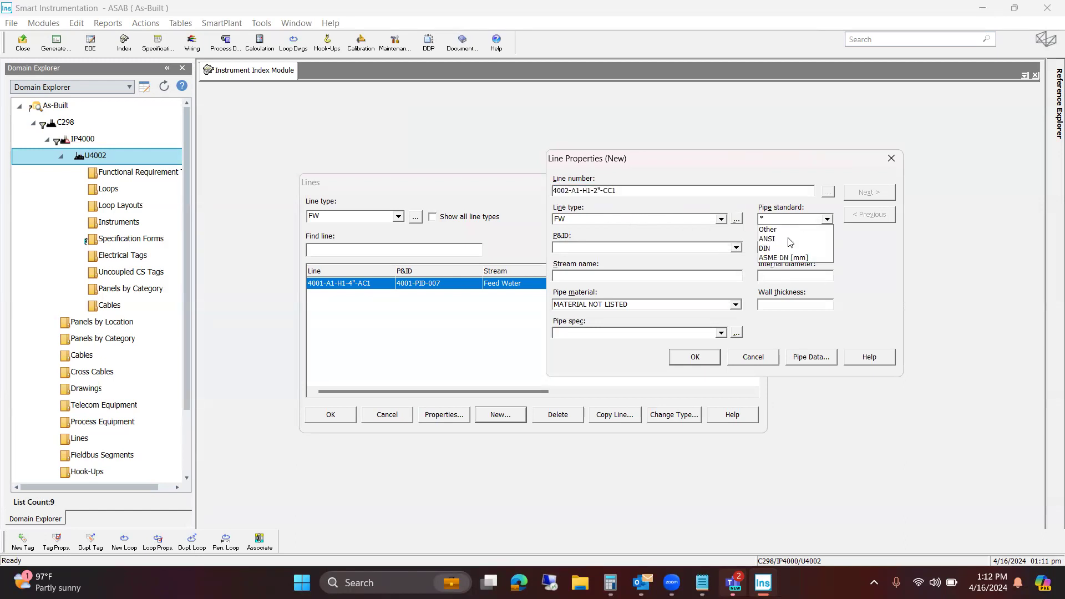
left_click(790, 239)
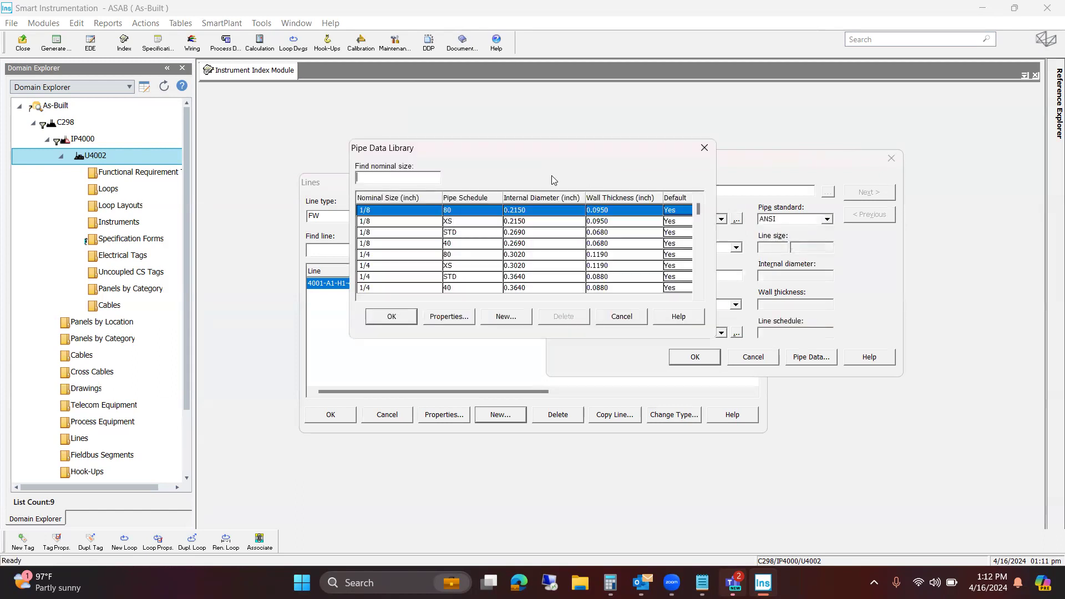
left_click_drag(477, 152, 764, 265)
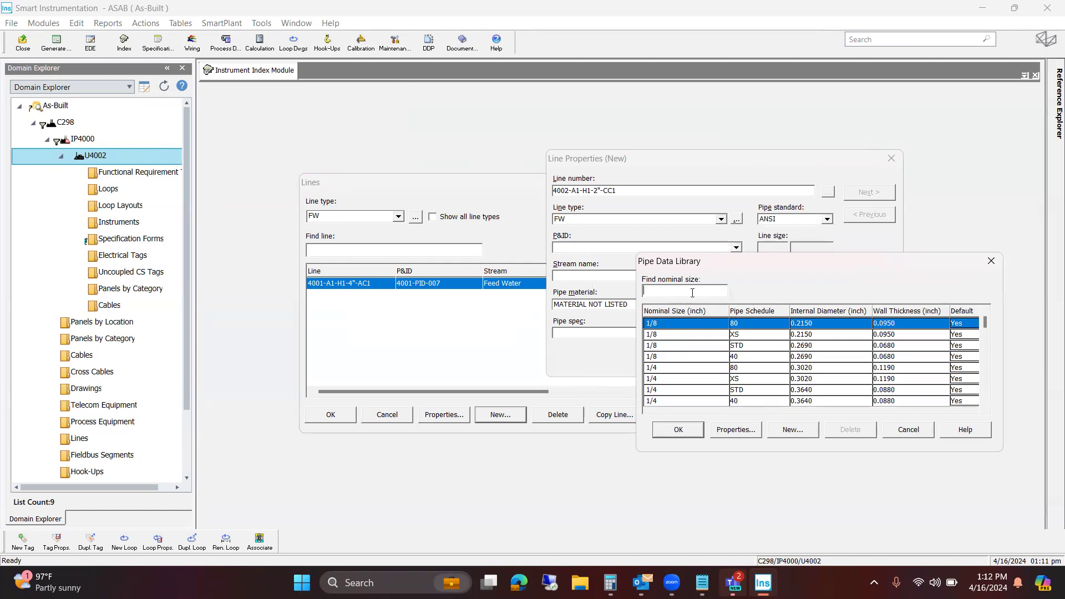
type("2")
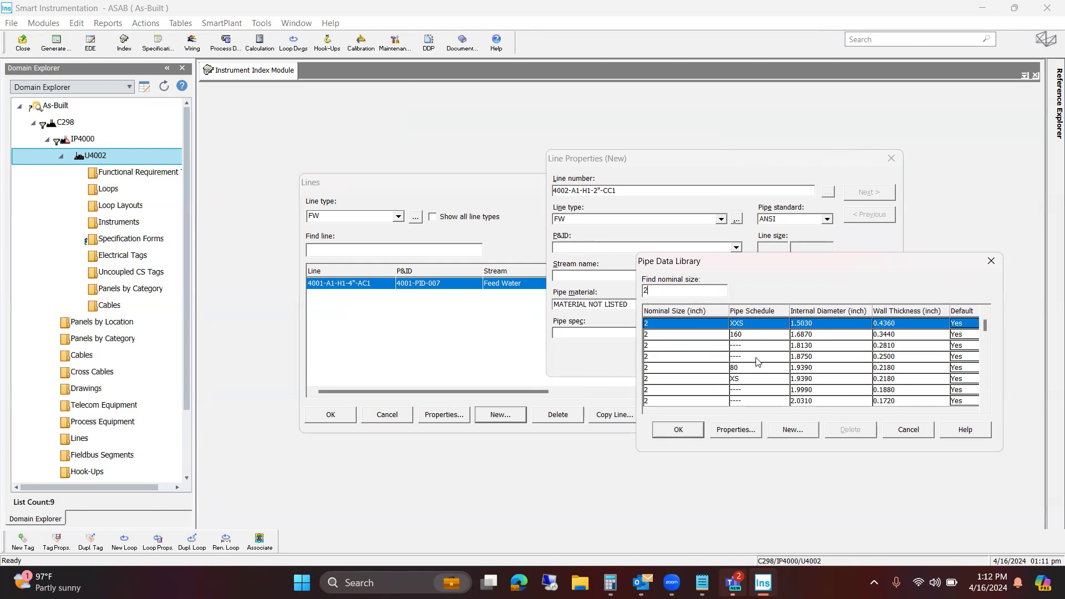
left_click(693, 370)
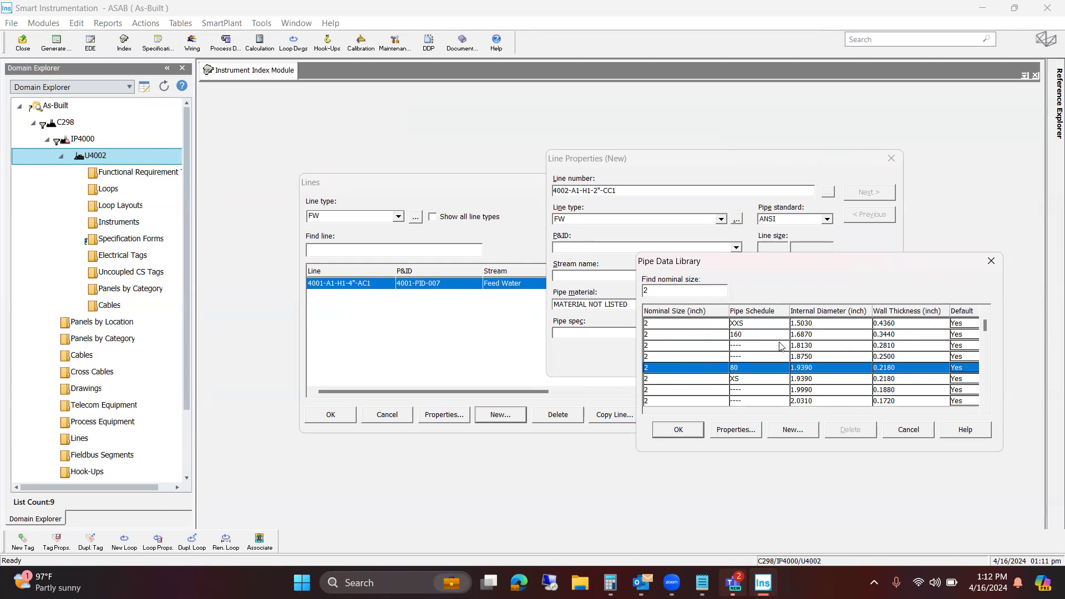
left_click(678, 430)
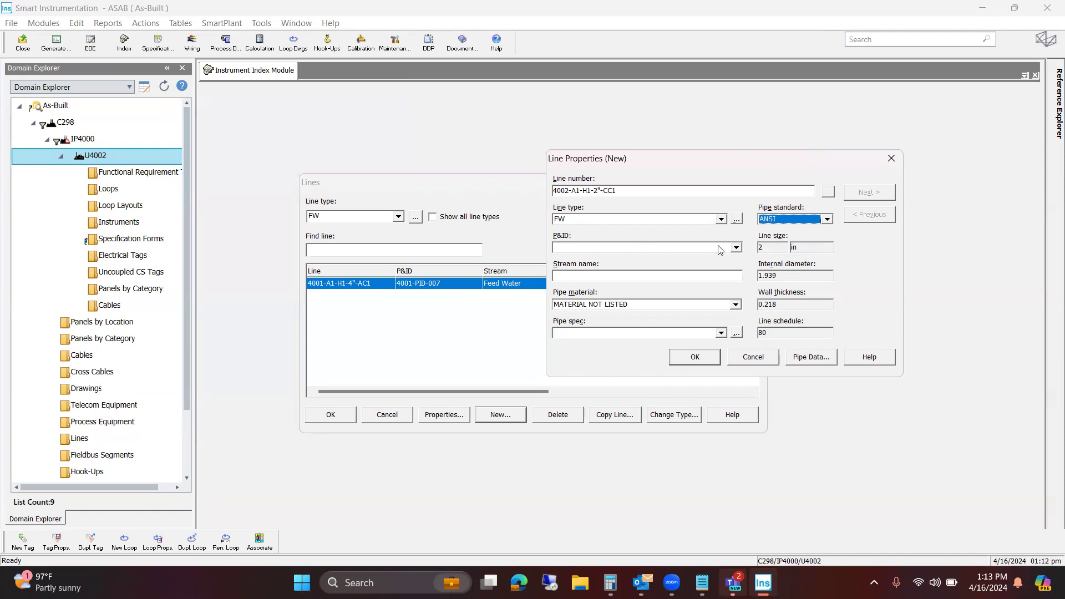
Set the new line's P&ID to 4002-PID-0001, pipe material to 301 S.S. and stream name to feed water, and save the line
left_click(611, 248)
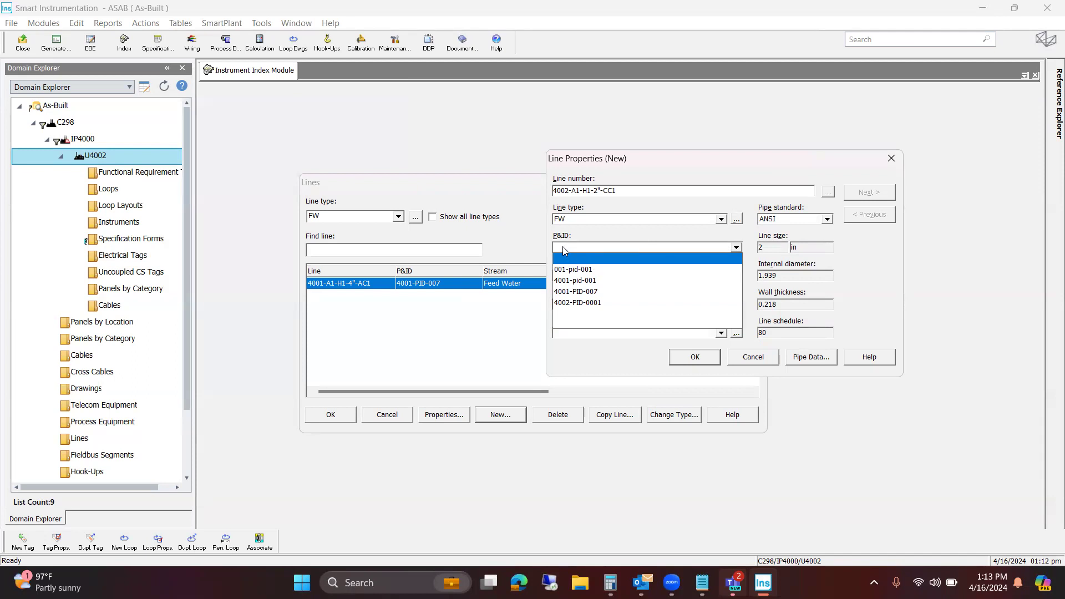
left_click(610, 302)
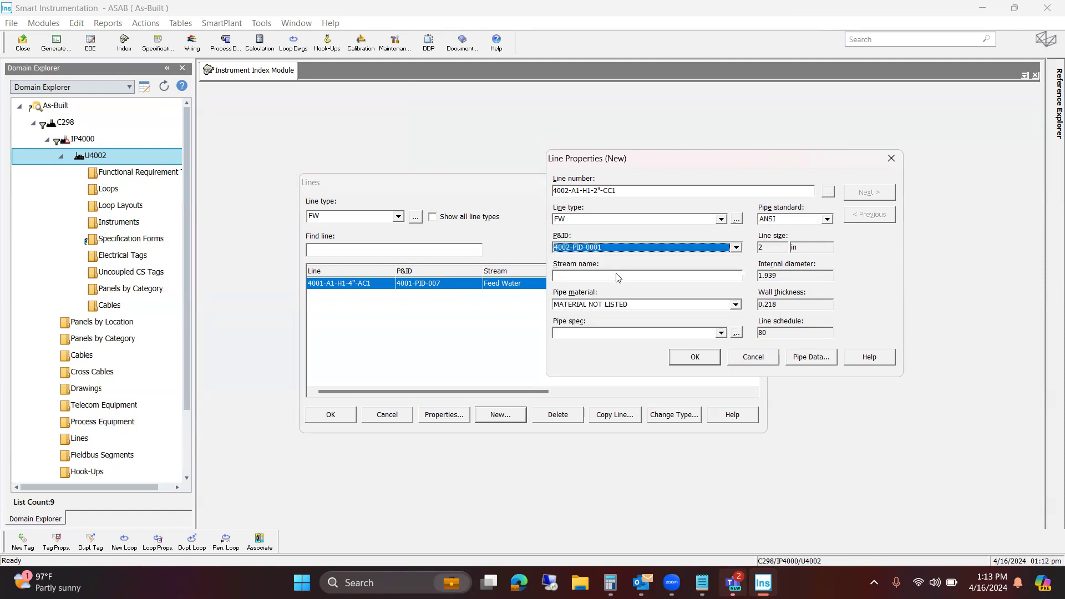
left_click(621, 305)
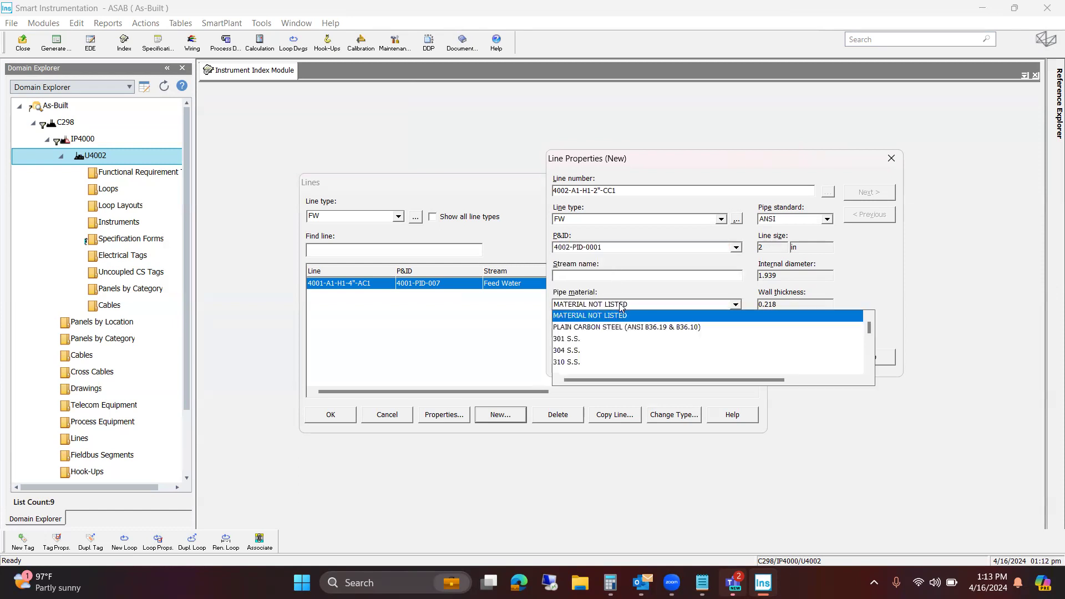
left_click(593, 339)
left_click(392, 316)
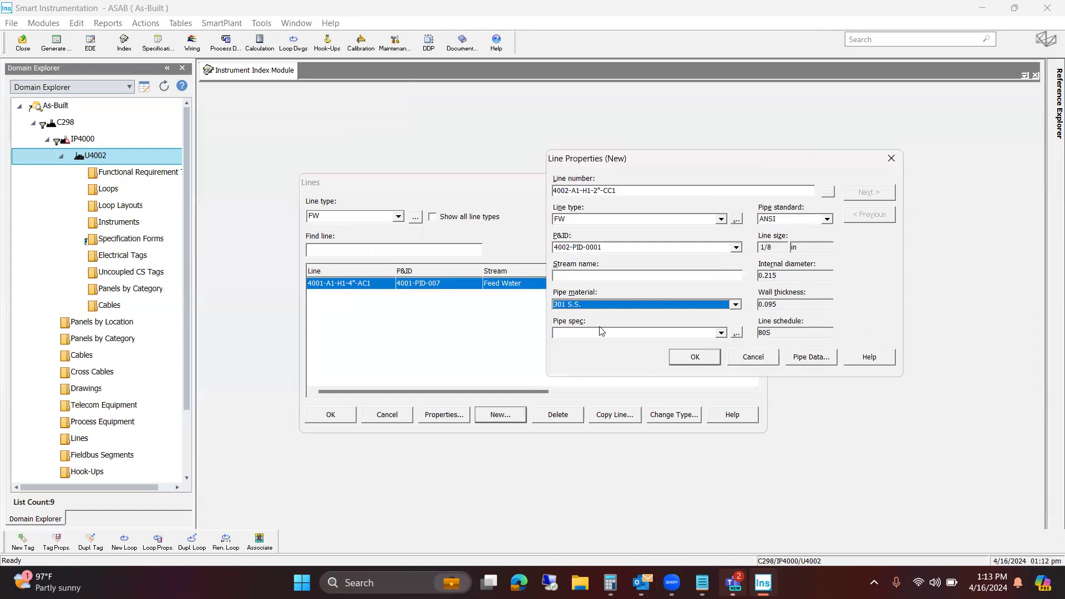
left_click(568, 277)
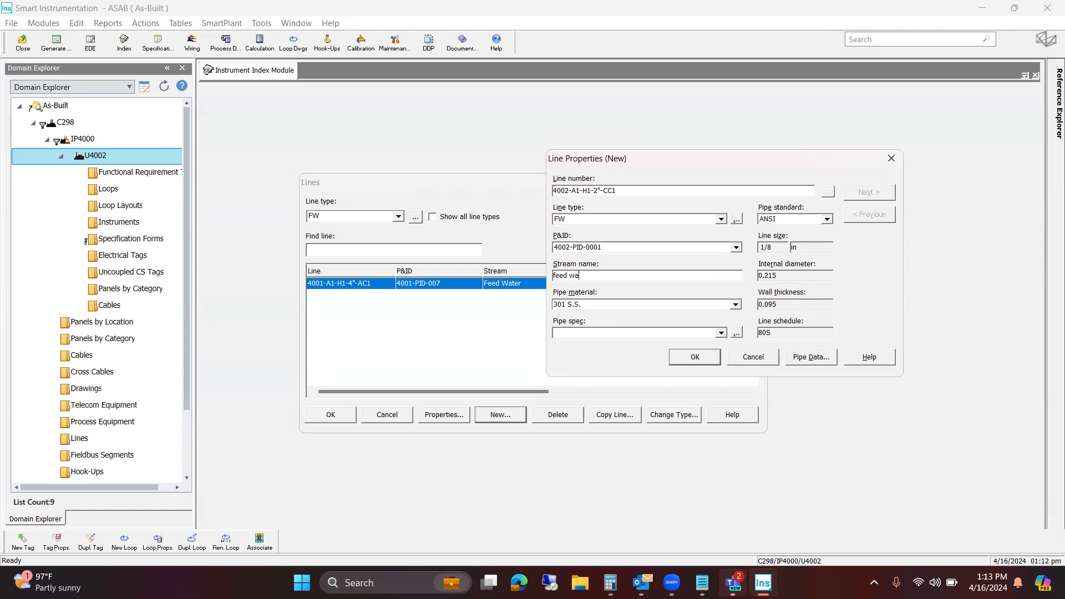
left_click(694, 358)
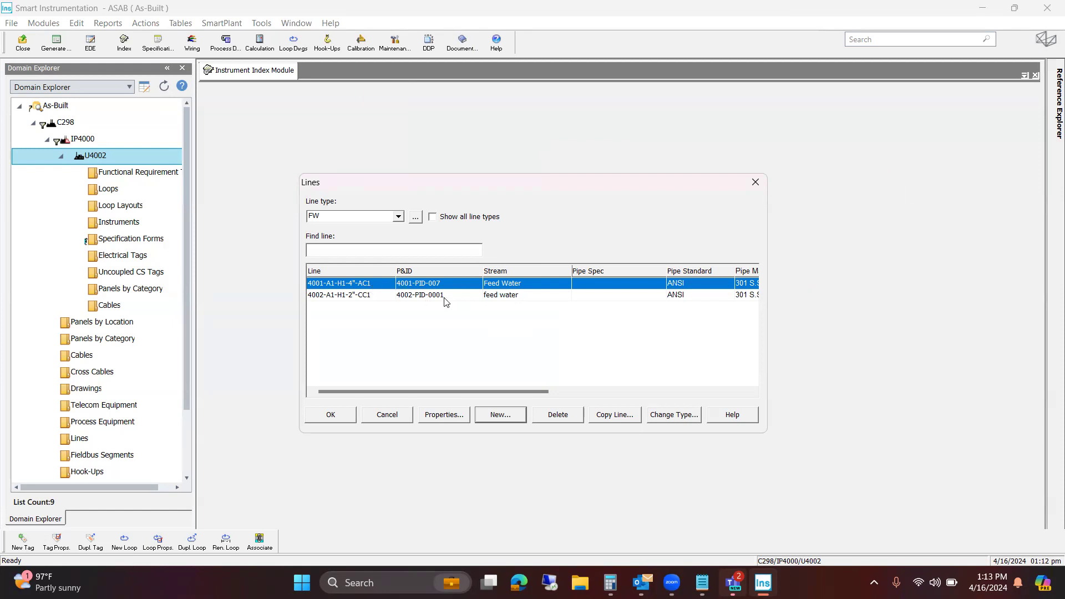
Review the lines listed under the FW, HPS and IA line types, and close the Lines table with FW selected
left_click(394, 217)
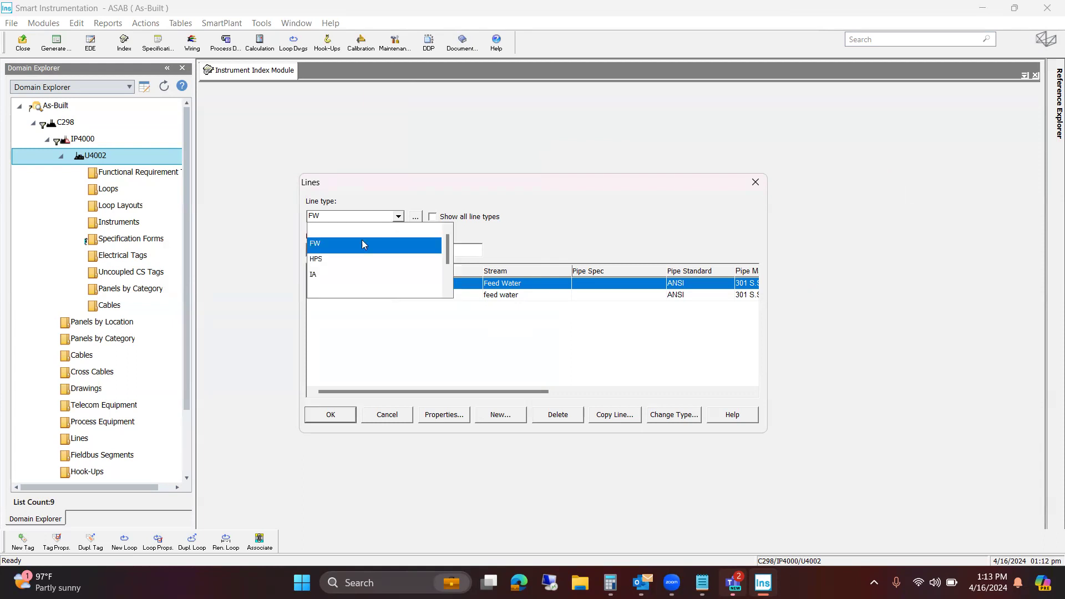
left_click(333, 255)
left_click(370, 222)
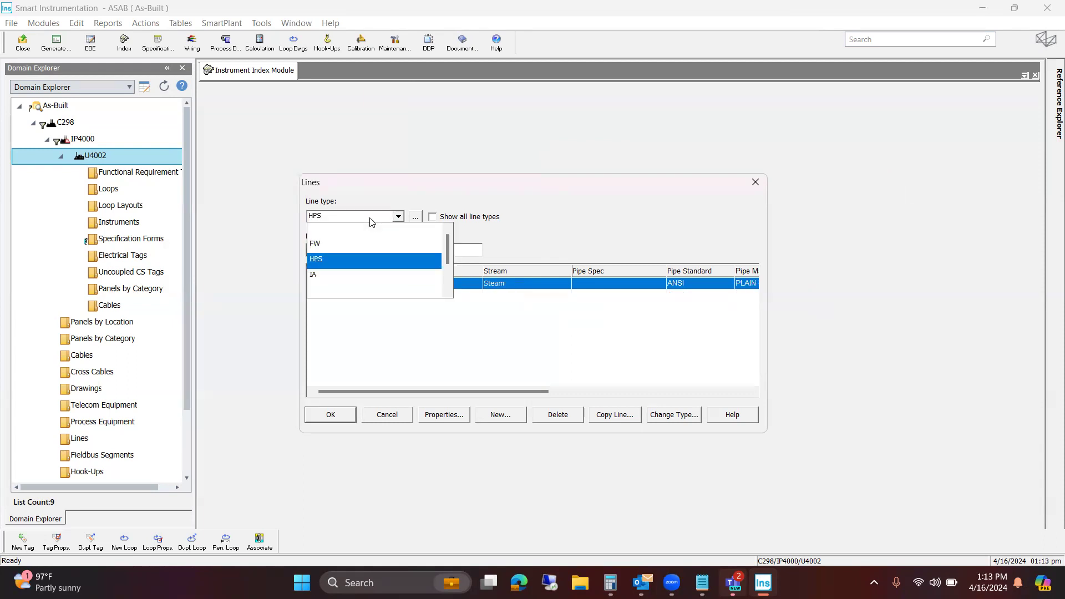
left_click(350, 274)
left_click(383, 218)
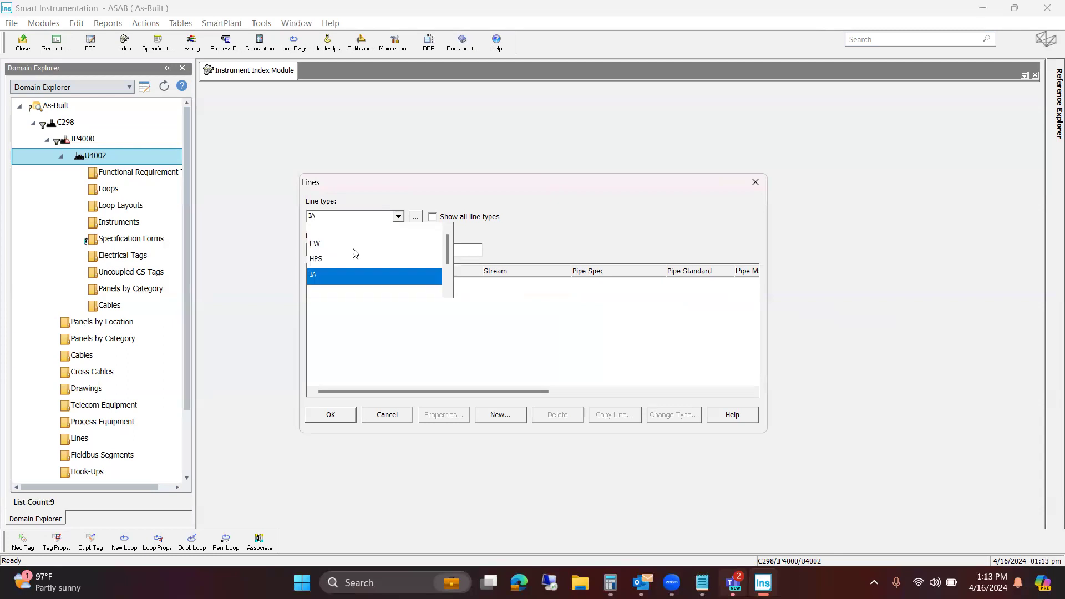
left_click(355, 258)
left_click(374, 218)
left_click(327, 244)
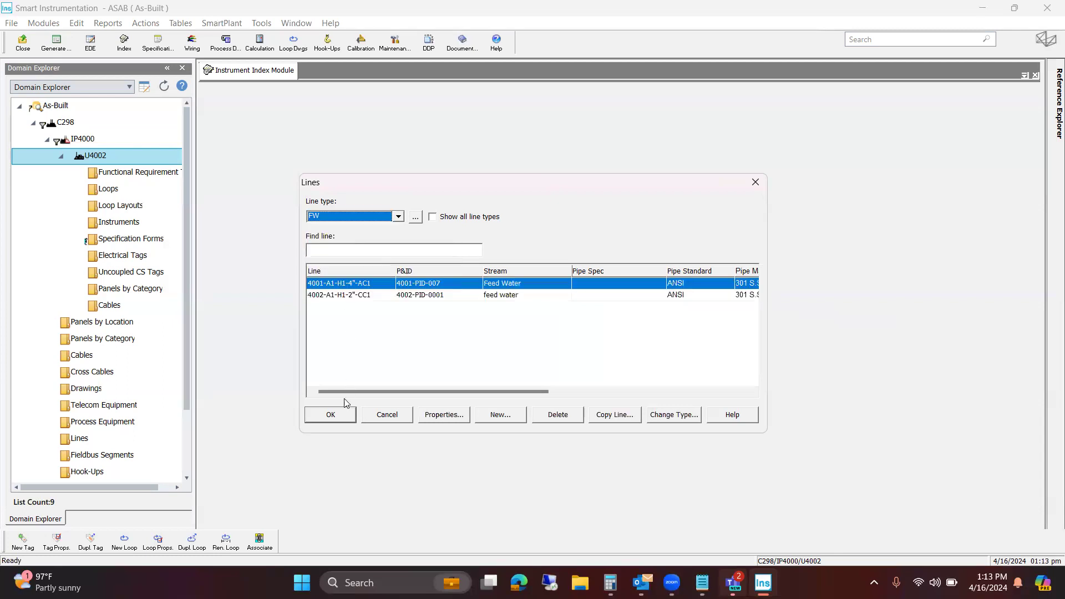
left_click(339, 416)
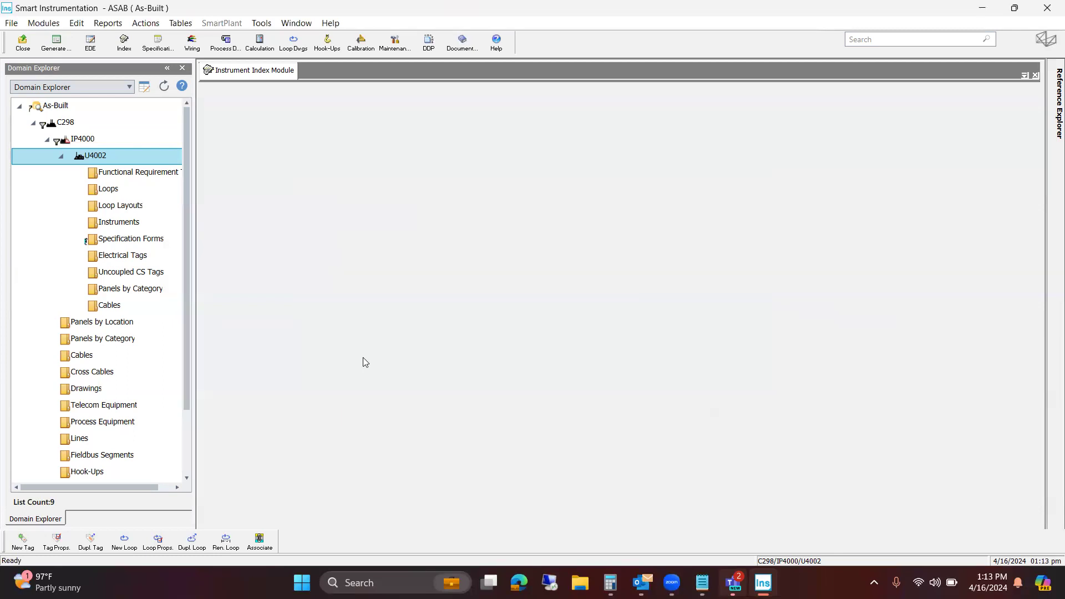
Review the available criticality levels in the Instrument Criticality supporting table and close it without changes
left_click(180, 23)
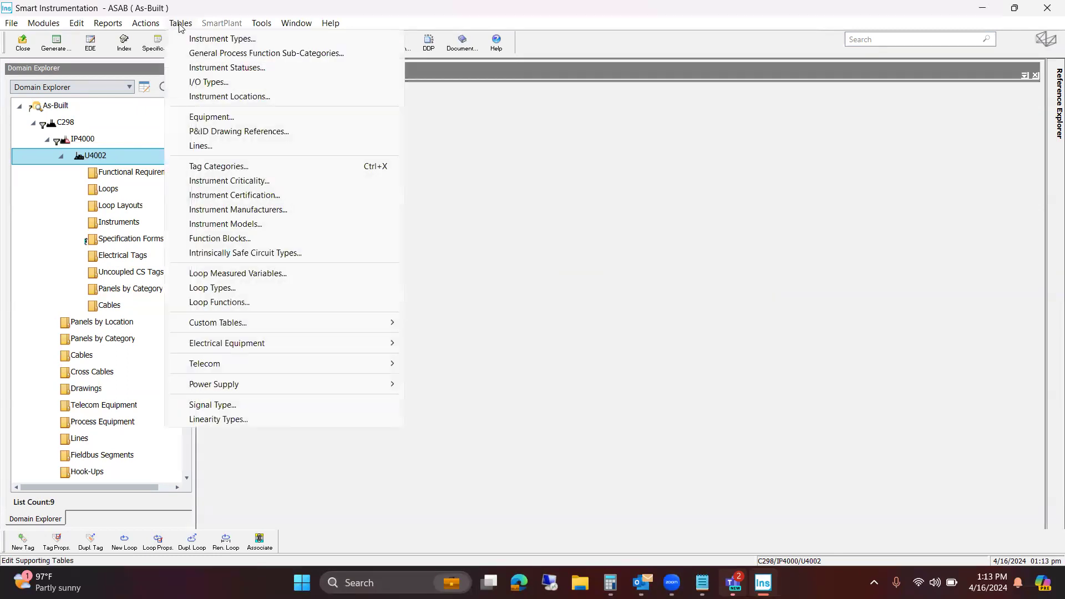
left_click(234, 180)
scroll(423, 315, "down", 2)
scroll(423, 316, "up", 2)
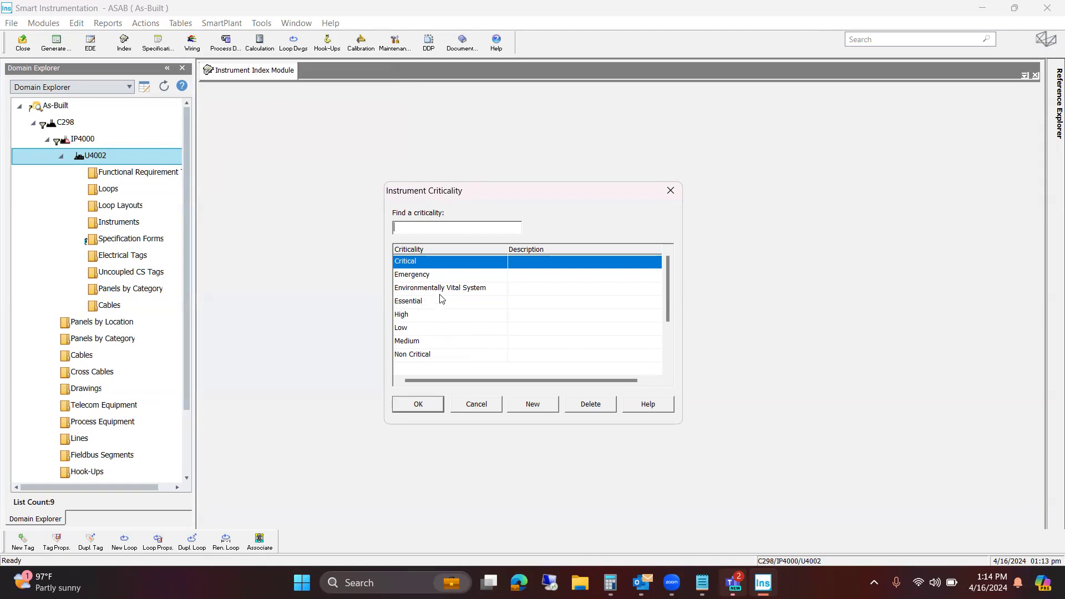
scroll(443, 302, "down", 2)
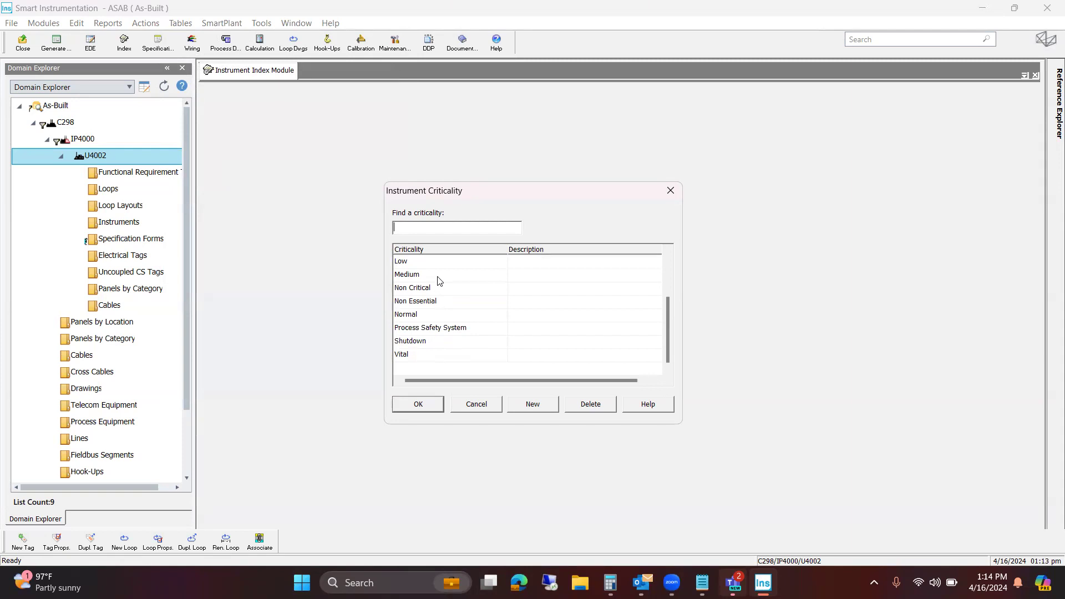
left_click(488, 403)
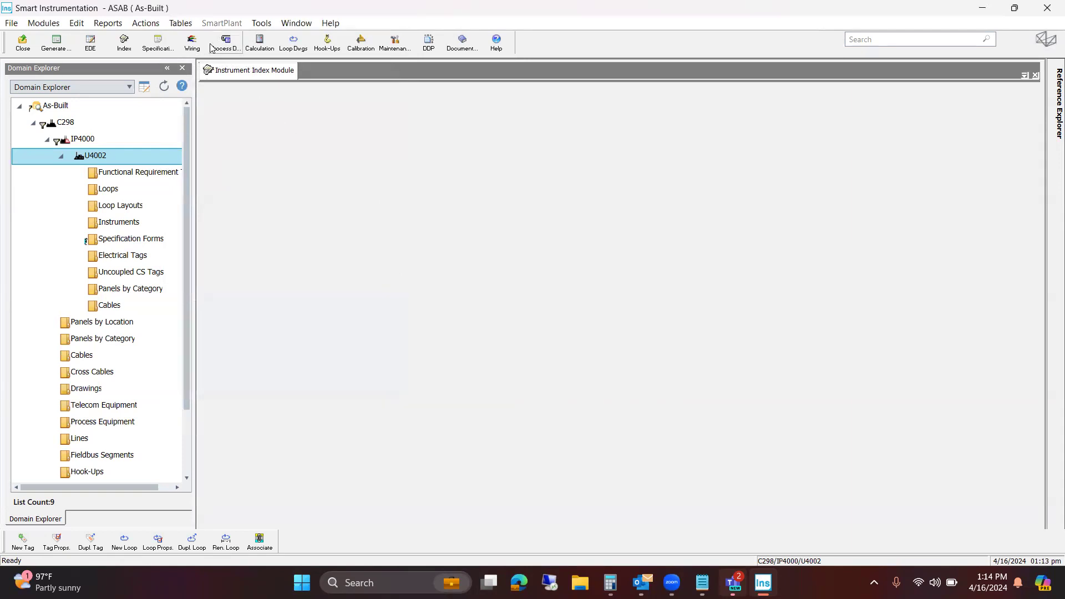
Examine the Instrument Certification table and how a new entry is started, and close it without saving the blank row
left_click(183, 22)
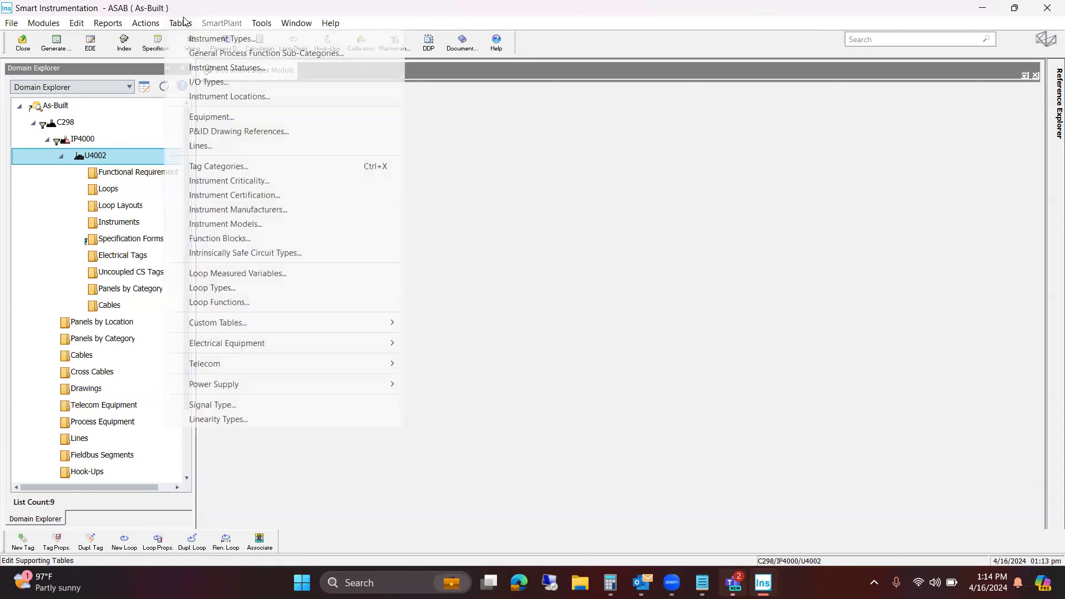
left_click(245, 196)
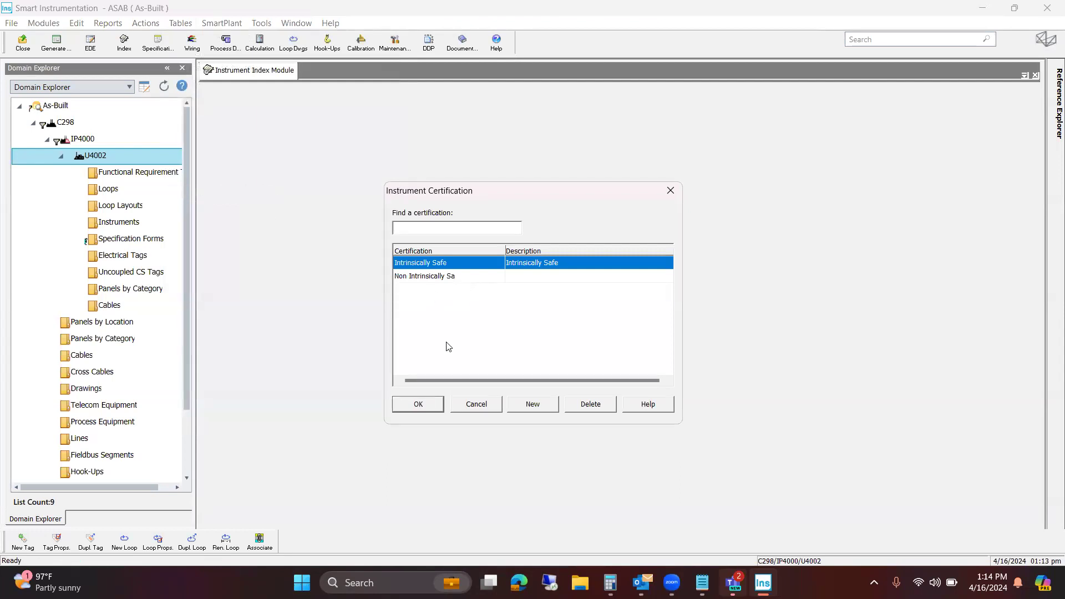
left_click(532, 404)
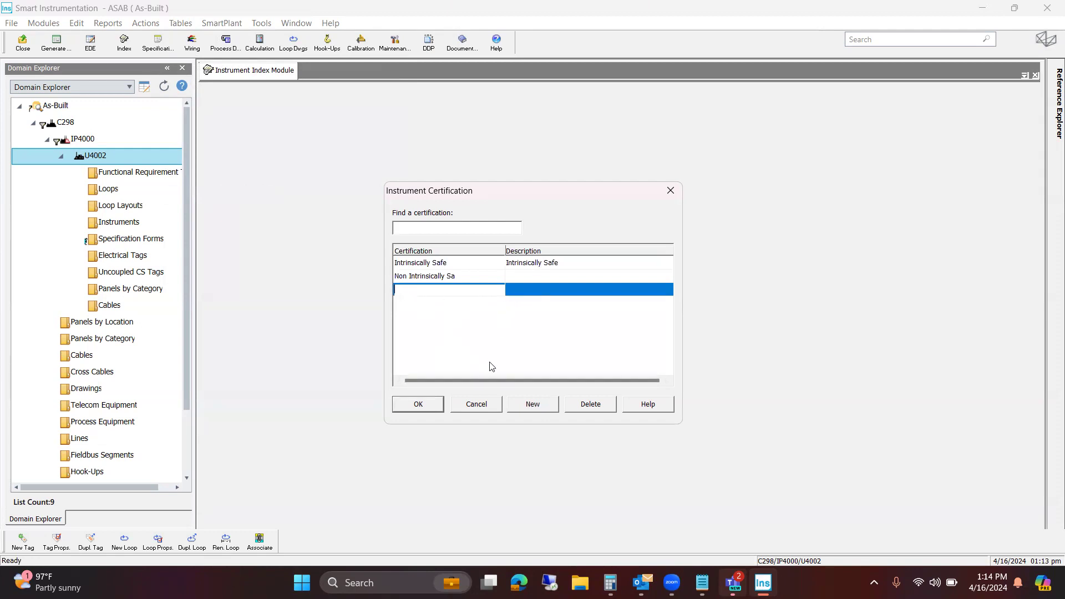
left_click(477, 404)
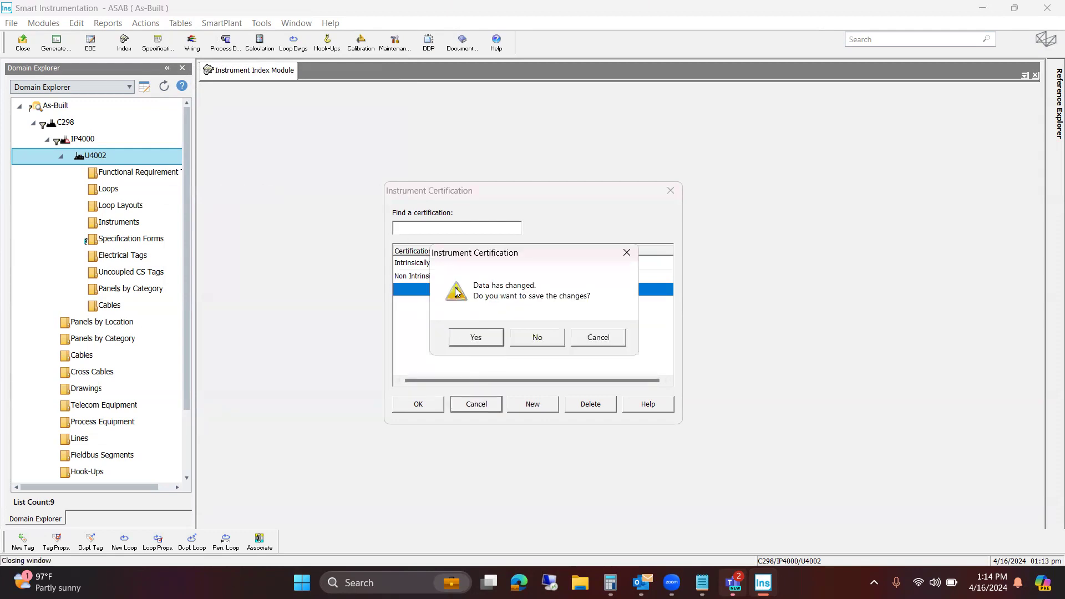
left_click(535, 339)
Review the manufacturers listed in the Instrument Manufacturers supporting table and close it without changes
left_click(182, 24)
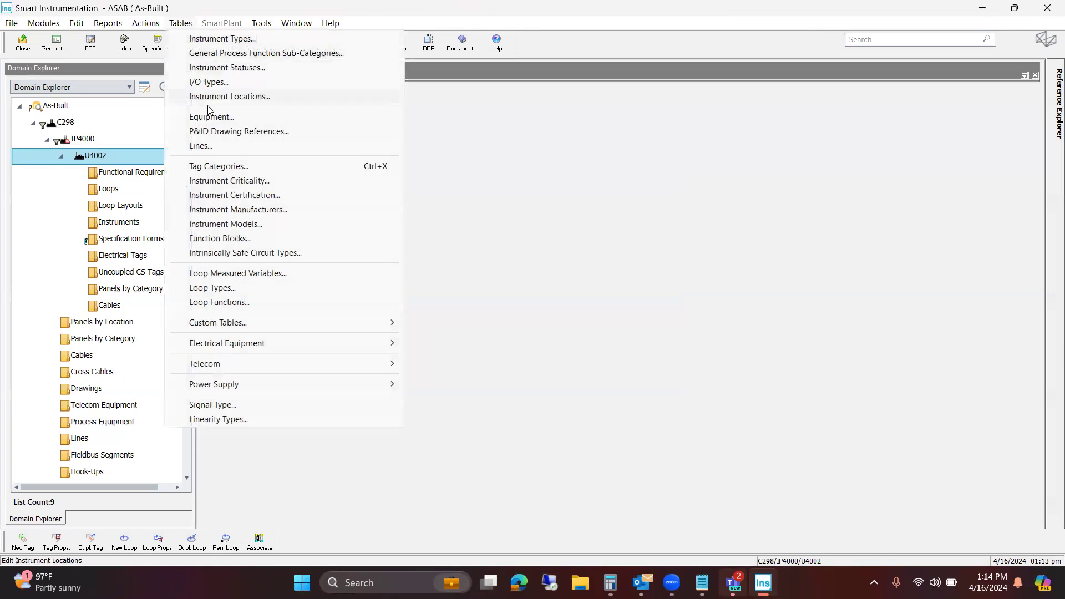
left_click(244, 211)
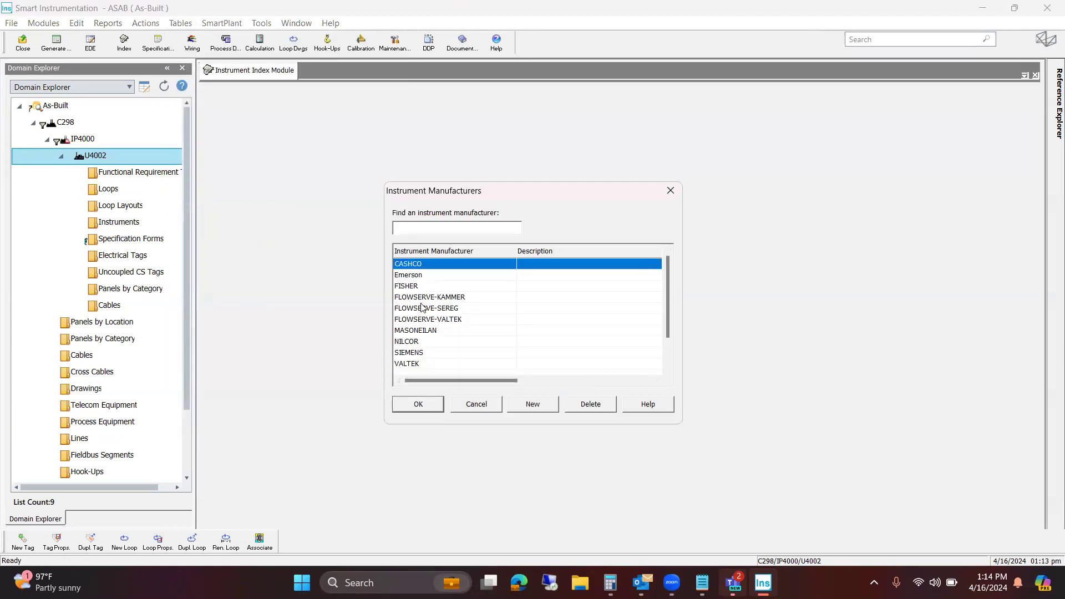
scroll(422, 307, "down", 1)
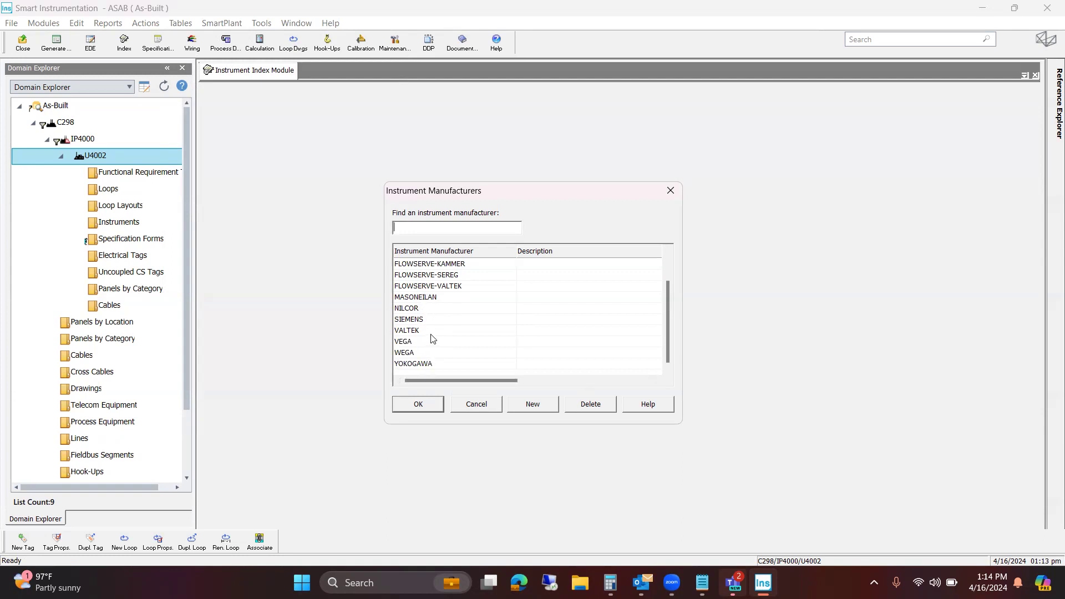
left_click(466, 408)
Examine the Emerson entries in the Instrument Models table and how a model is added, discarding the blank row on closing
left_click(176, 26)
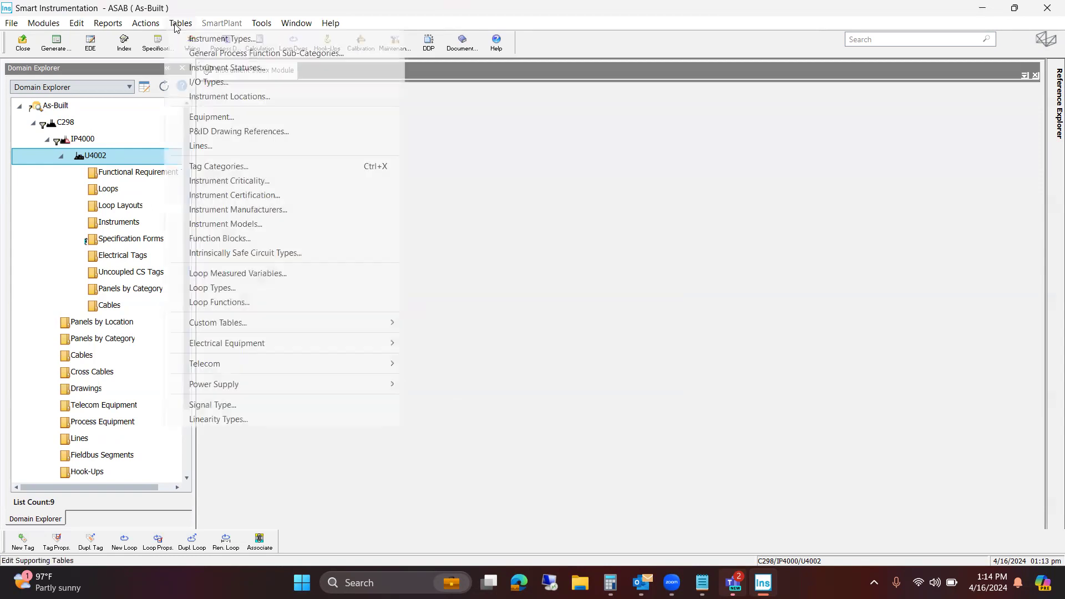
left_click(237, 224)
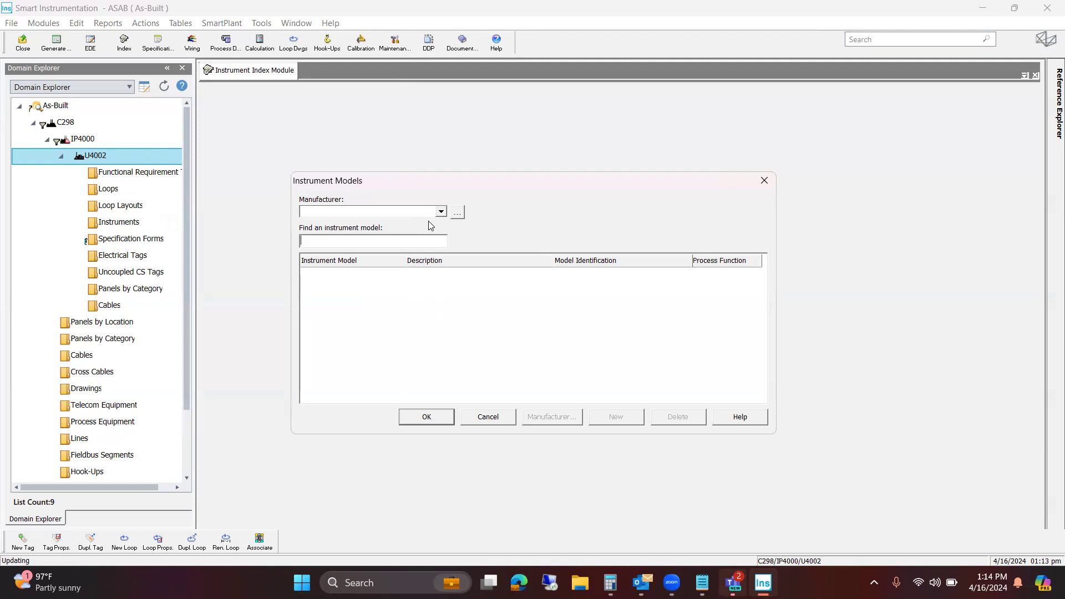
left_click(404, 214)
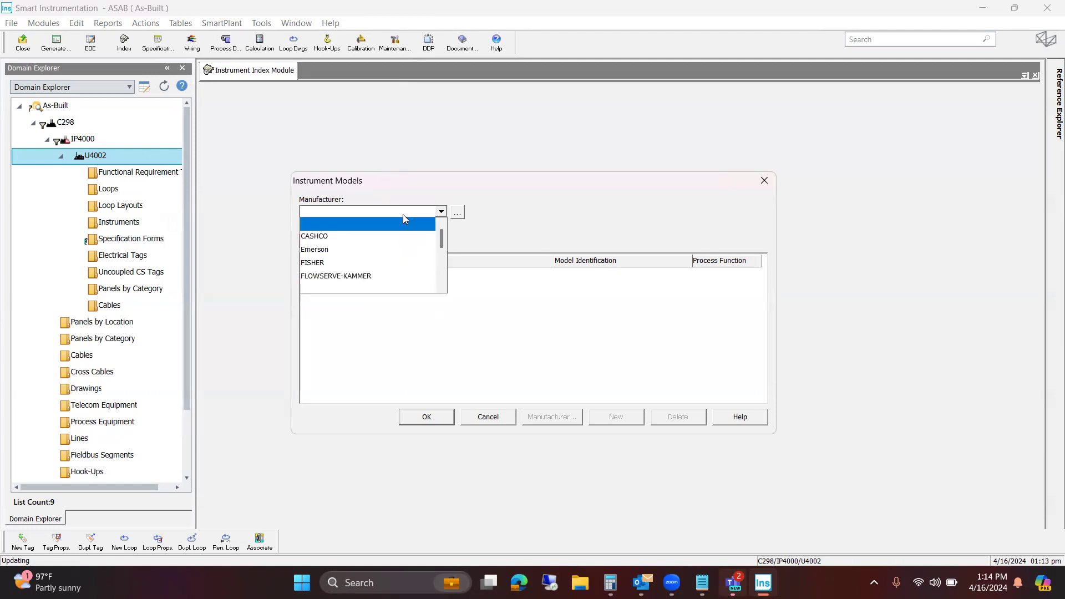
left_click(335, 252)
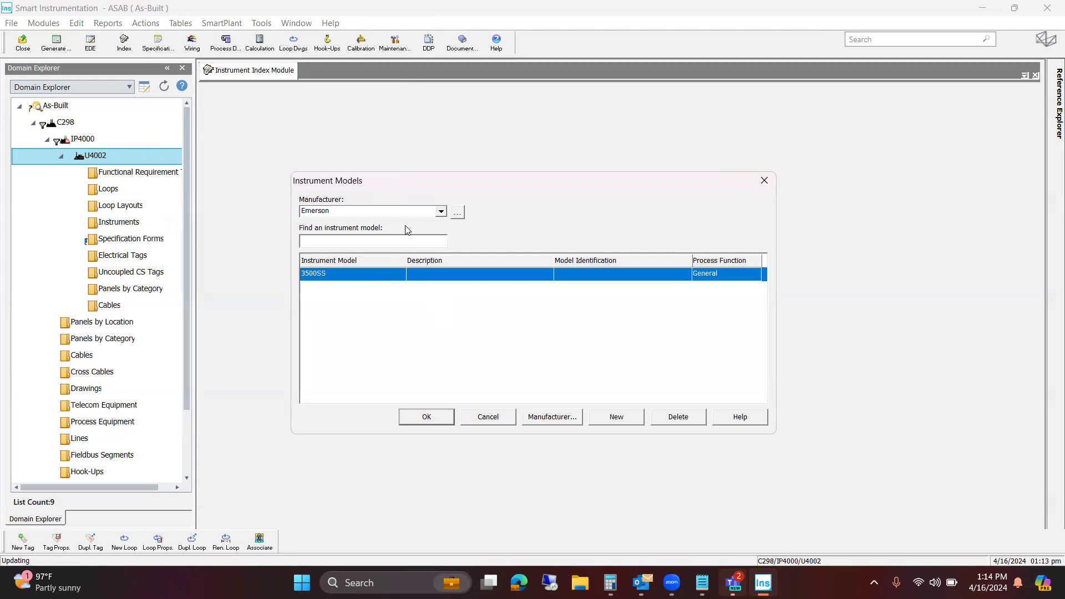
left_click(617, 417)
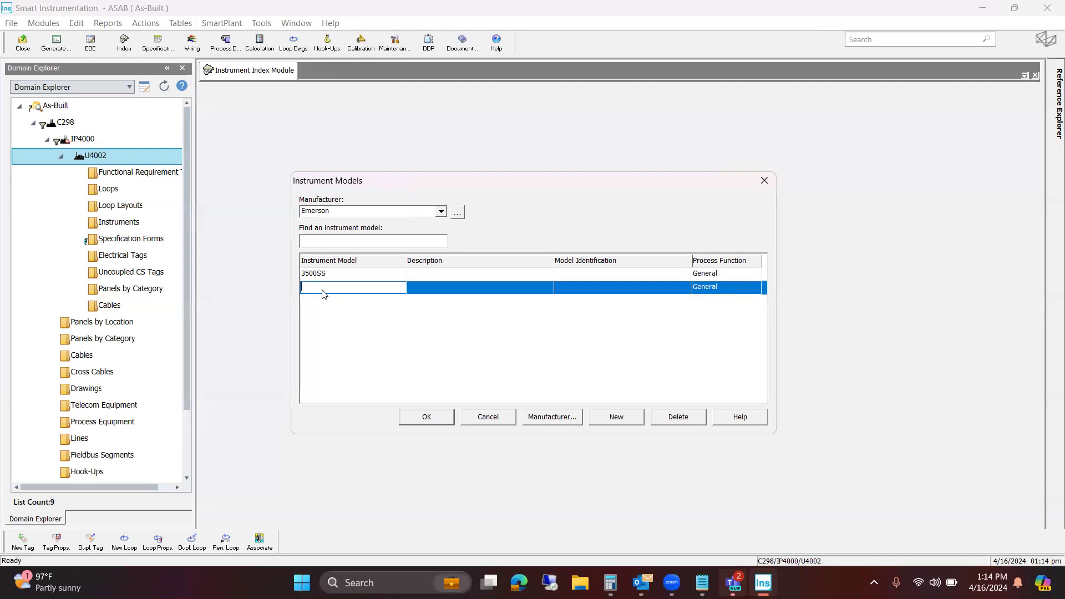
left_click(496, 417)
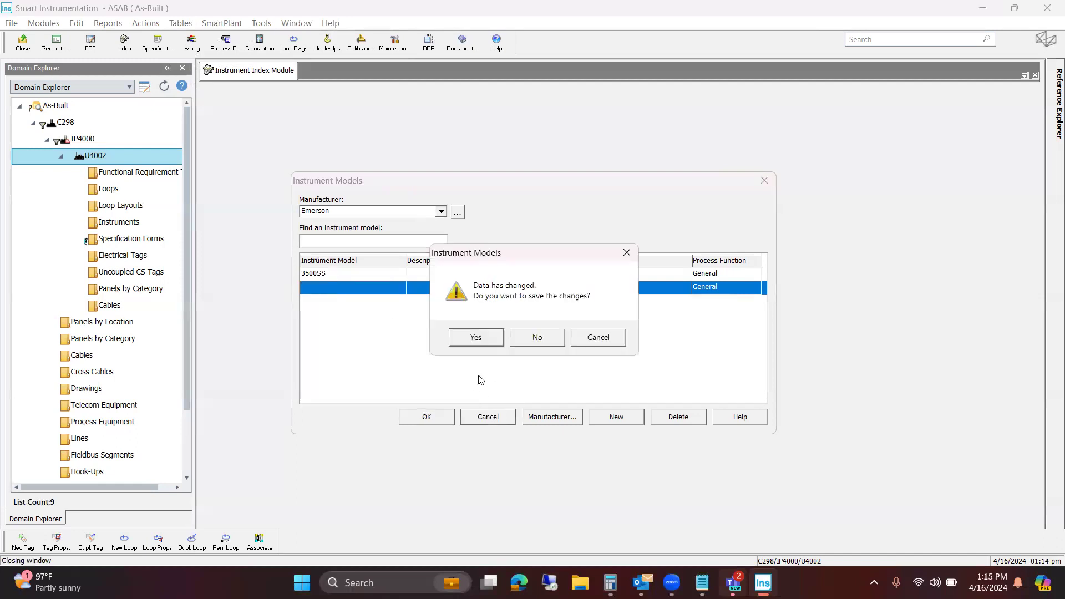
left_click(538, 341)
Close the Instrument Index Module window
right_click(264, 77)
left_click(256, 160)
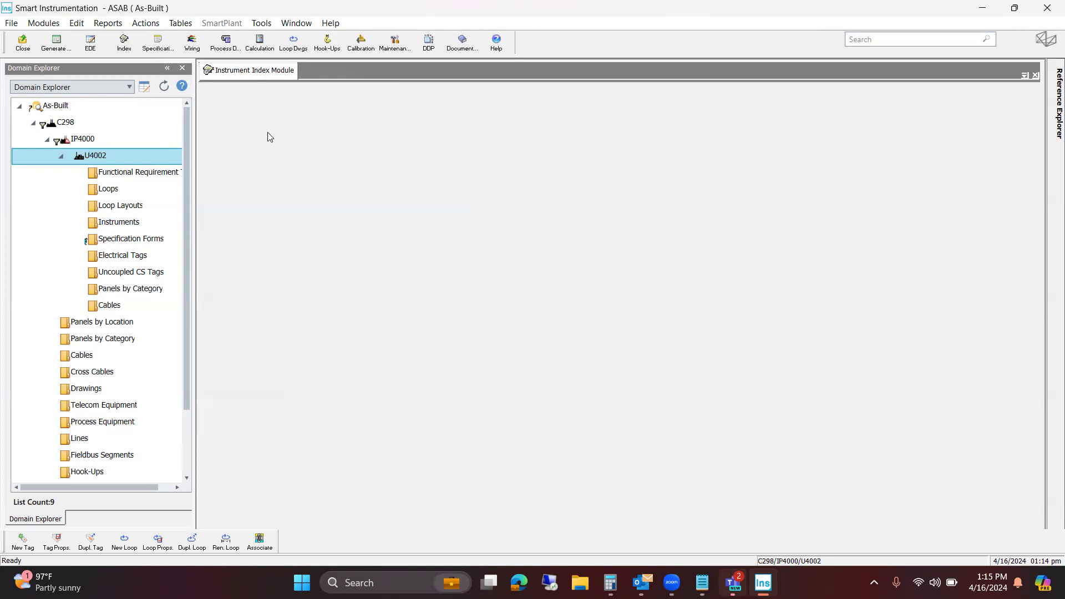
right_click(285, 74)
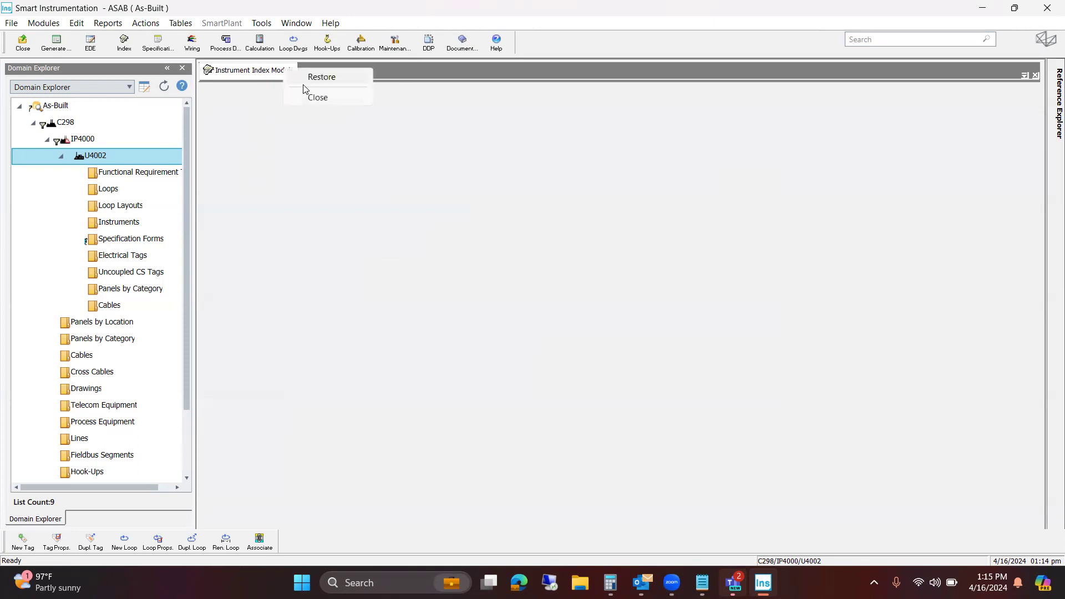
left_click(311, 98)
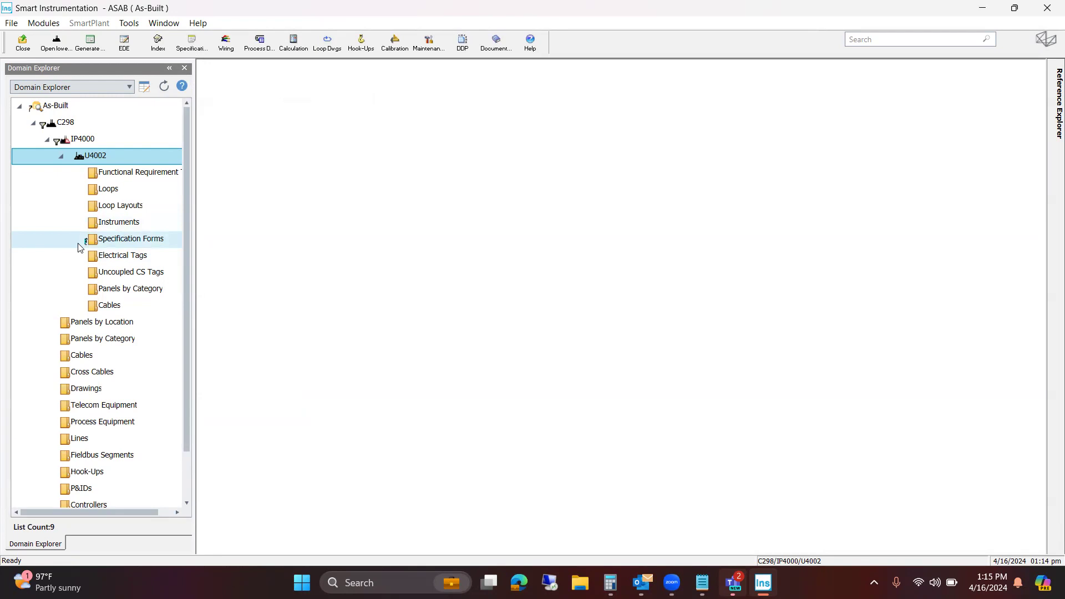
Create the loop 400-F-1000-A in the Loops folder of unit U4002 with the loop service Flow to C-001
left_click(103, 189)
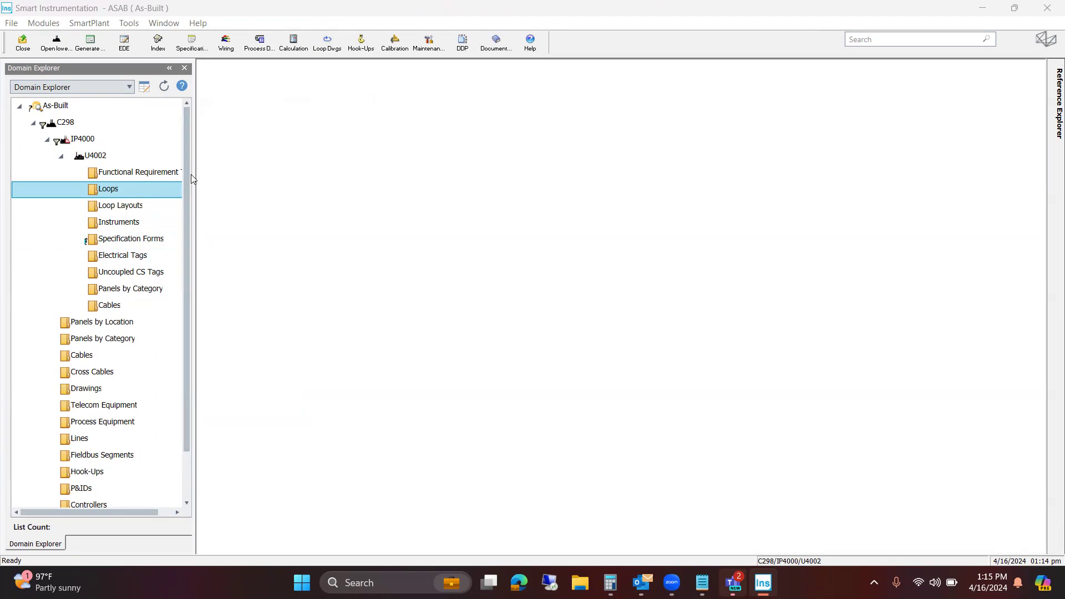
right_click(109, 190)
mouse_move(161, 193)
left_click(246, 193)
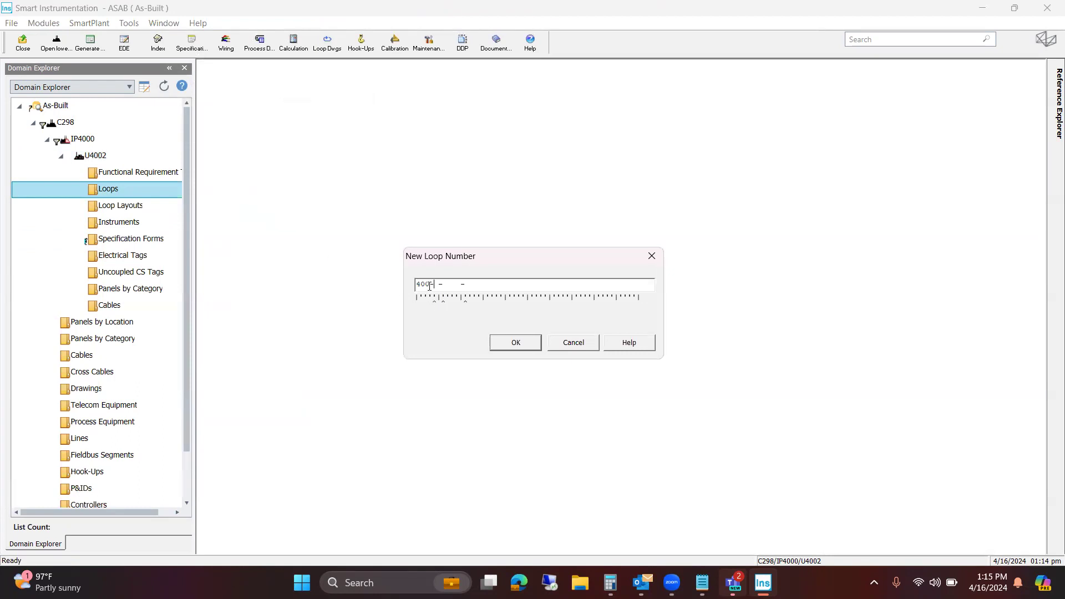
left_click_drag(430, 286, 415, 284)
left_click(434, 286)
type("F-1000-")
left_click(515, 341)
left_click(563, 344)
type("A")
left_click(506, 340)
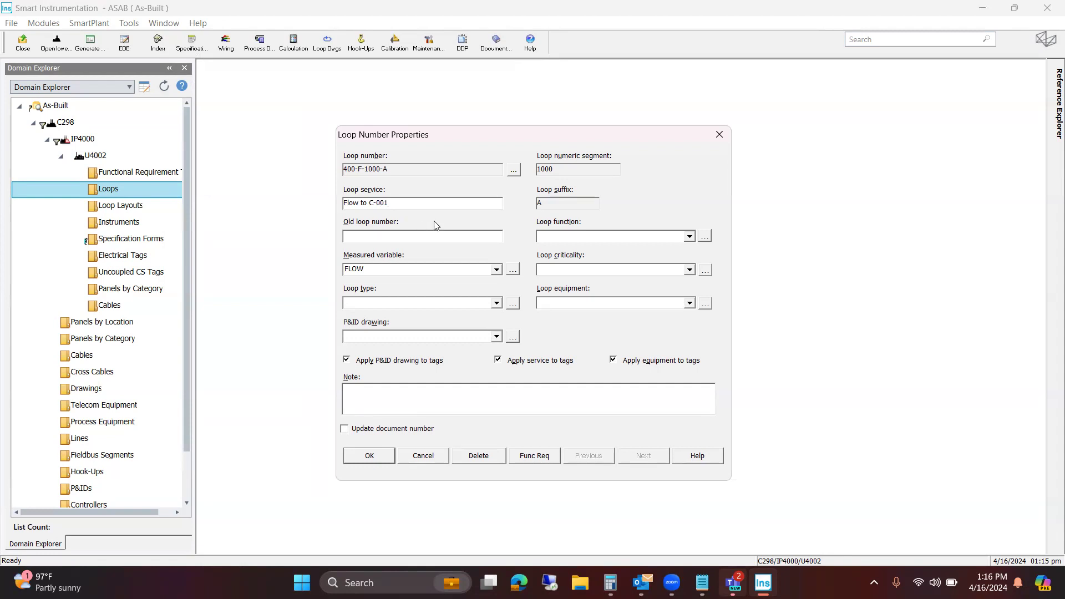
Set the loop function to Control, the loop criticality to Normal and the loop type to Open for loop 400-F-1000-A
left_click(600, 235)
left_click(583, 257)
left_click(592, 271)
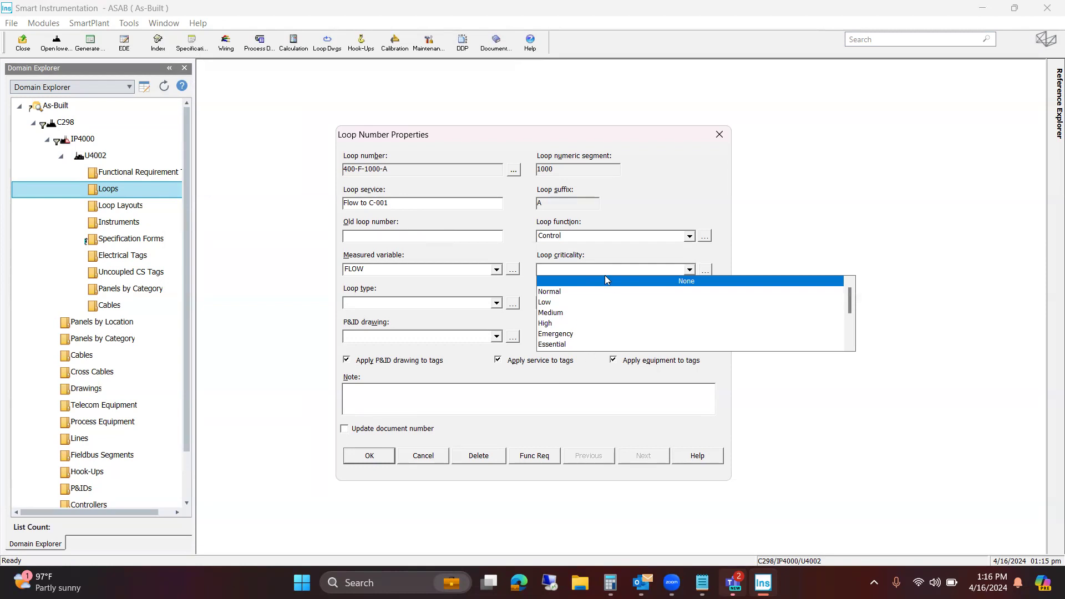
left_click(608, 291)
left_click(474, 306)
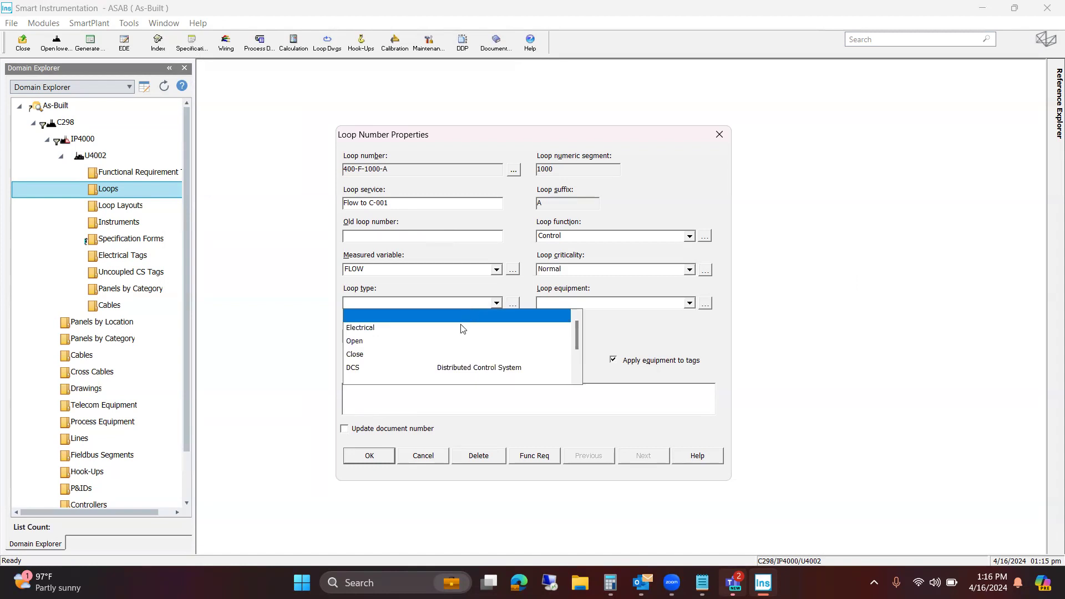
left_click(378, 343)
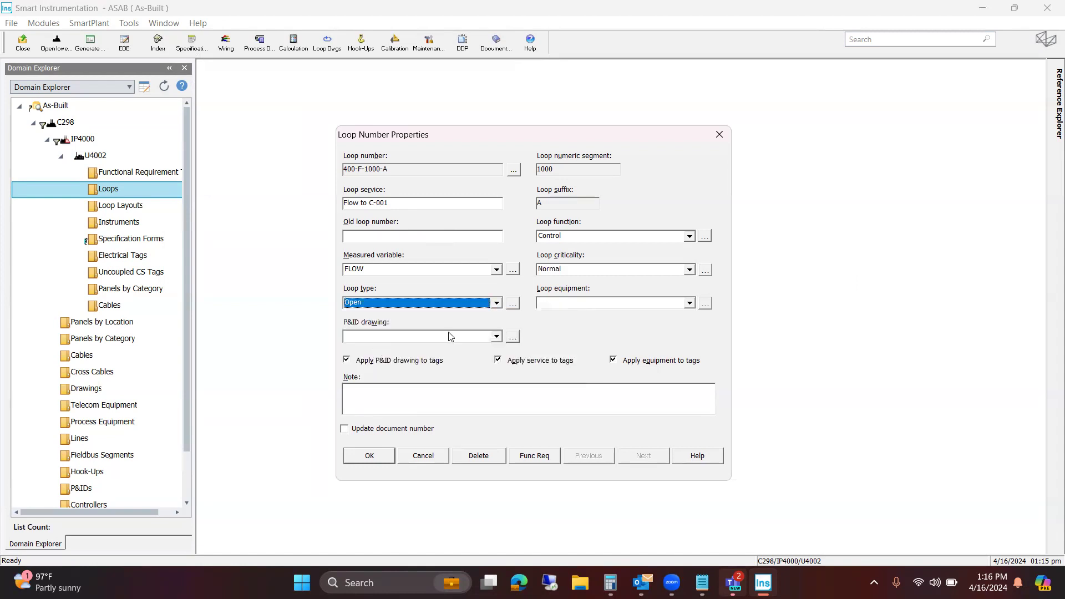
left_click(513, 304)
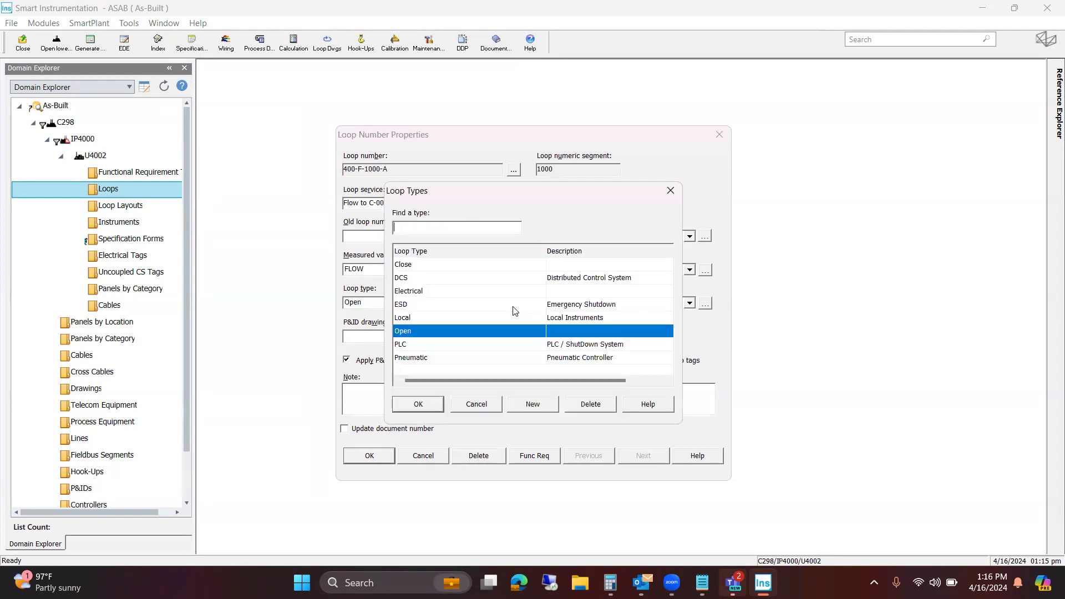
left_click(429, 412)
Assign loop equipment 4002-P-0002 and P&ID drawing 4002-PID-0001 to the loop and save its properties
left_click(630, 305)
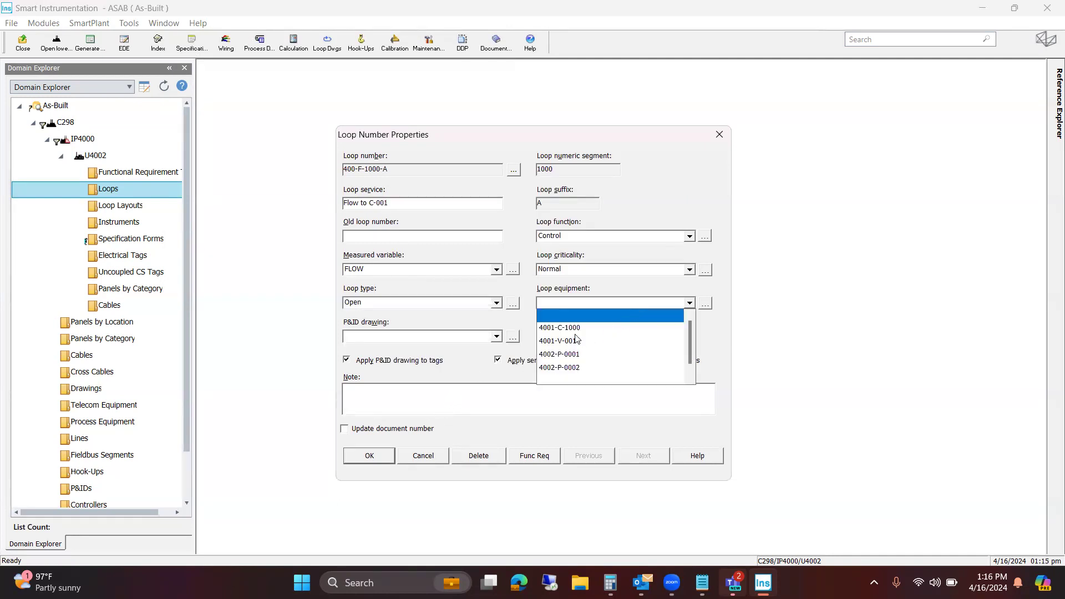
left_click(577, 369)
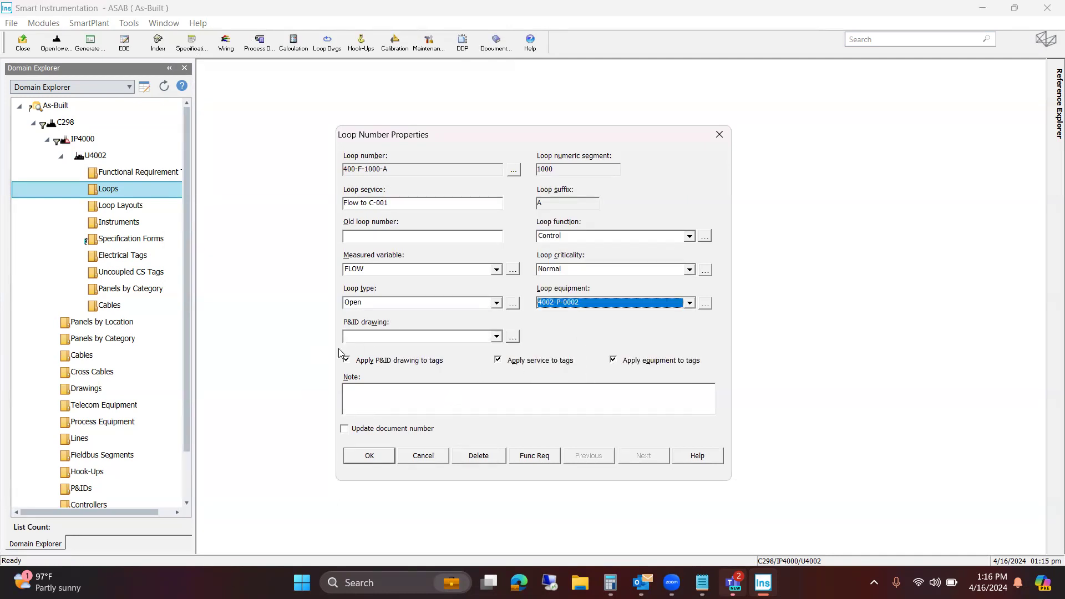
left_click(399, 337)
left_click(371, 401)
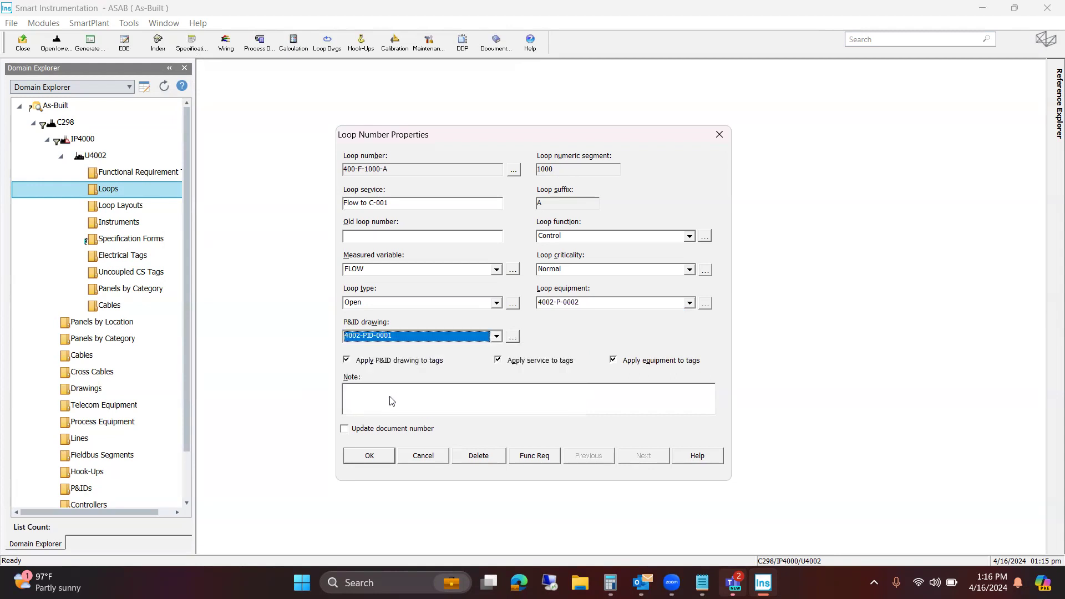
left_click(369, 456)
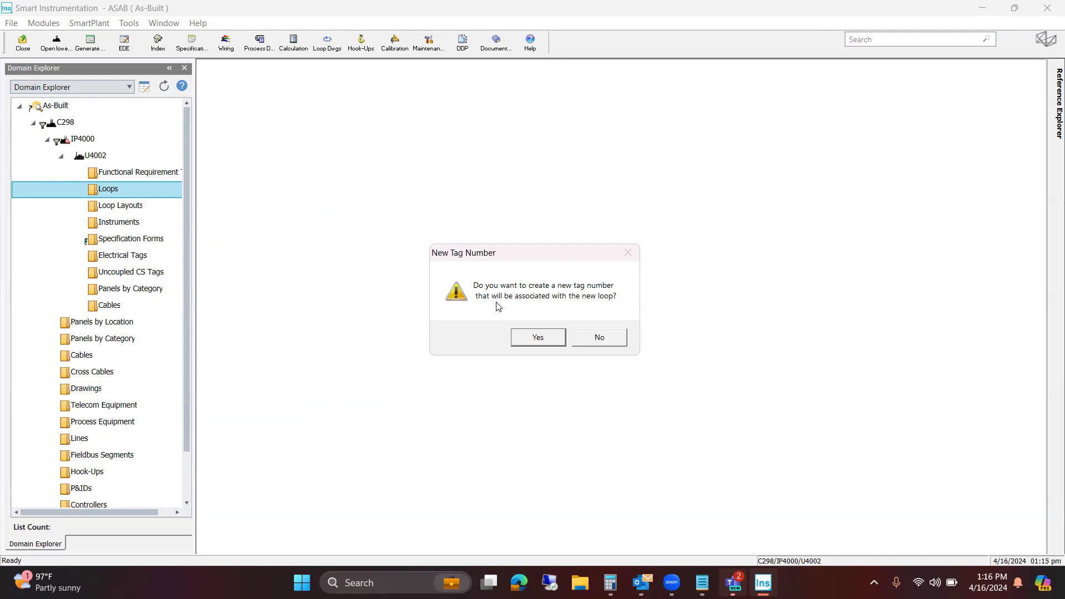
Create the associated conventional tag 4002-FT-1000-A with the instrument type D/P FLOW TRANSMITTER
left_click(538, 338)
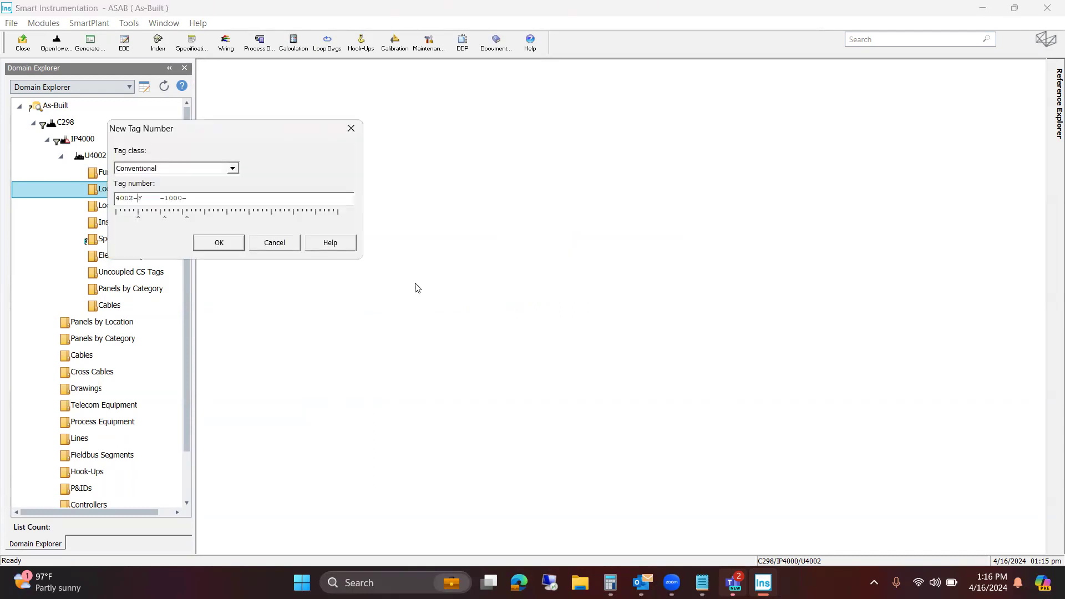
left_click_drag(210, 129, 628, 198)
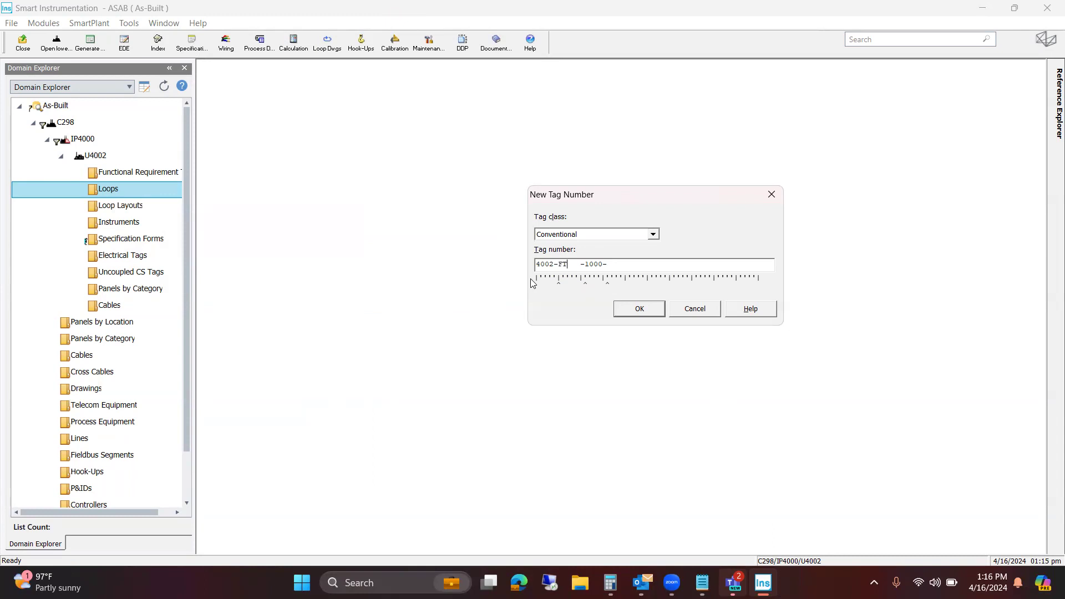
type("A")
left_click(631, 310)
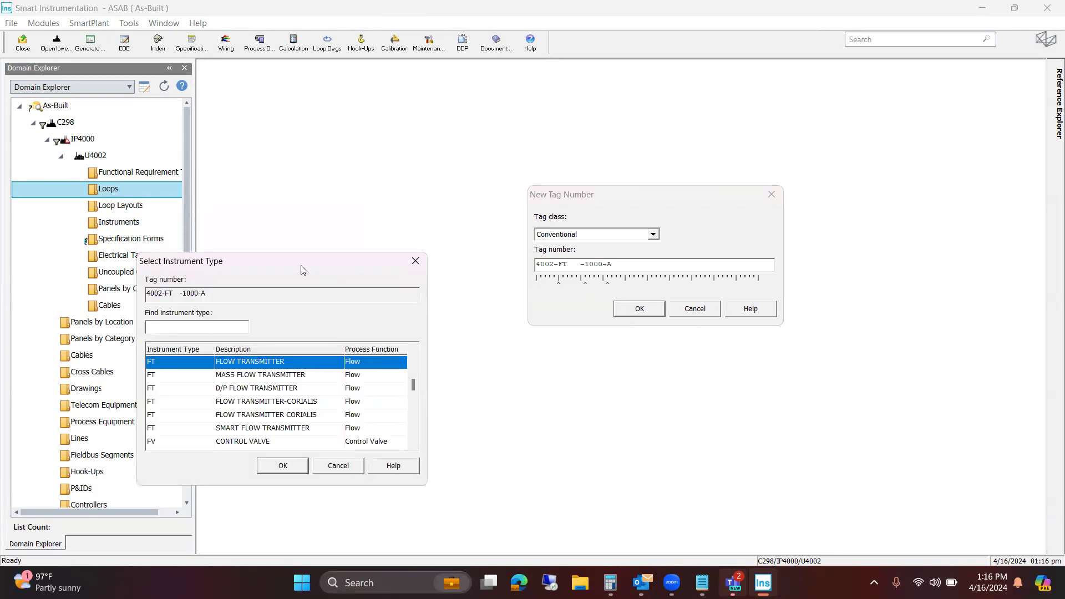
left_click_drag(304, 264, 848, 159)
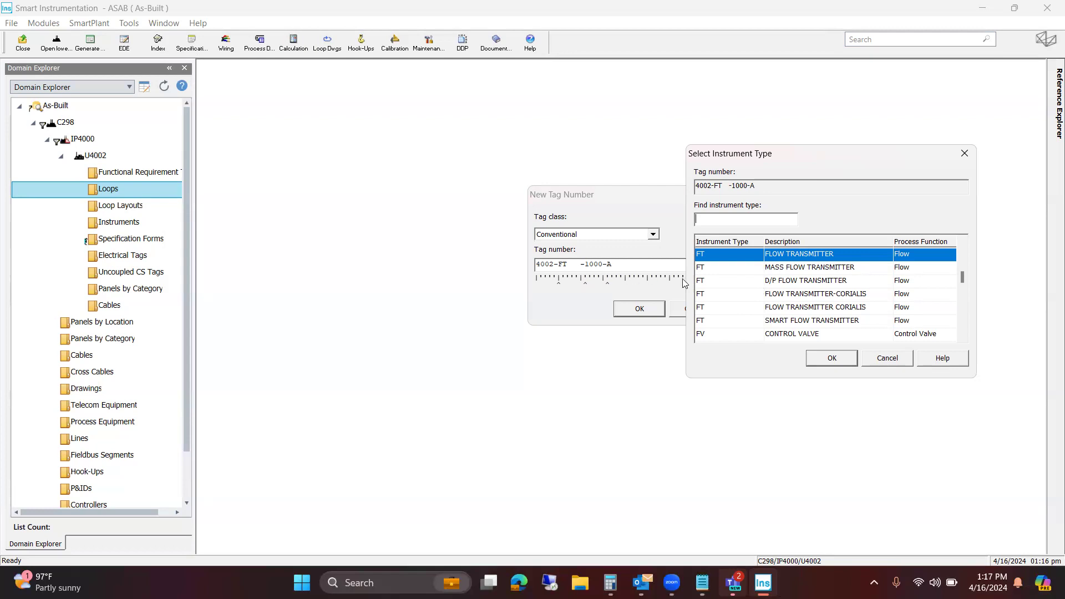
left_click(799, 281)
left_click(827, 358)
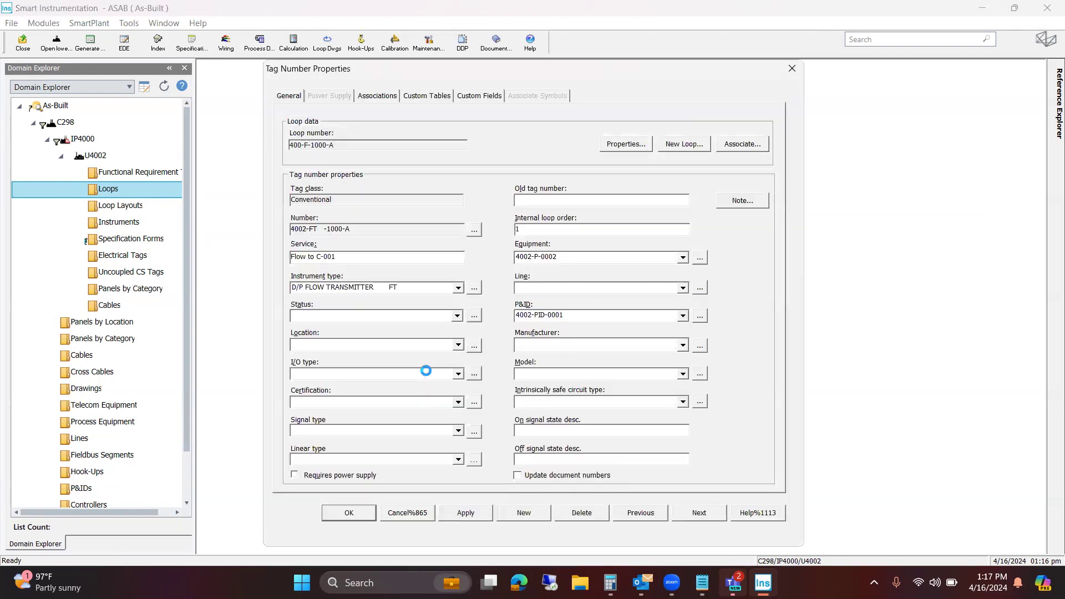
Set the transmitter tag's status to Newly Purchased Instrument, location to Field, I/O type to AI and certification to Non Intrinsically Safe
left_click(381, 314)
scroll(374, 333, "down", 2)
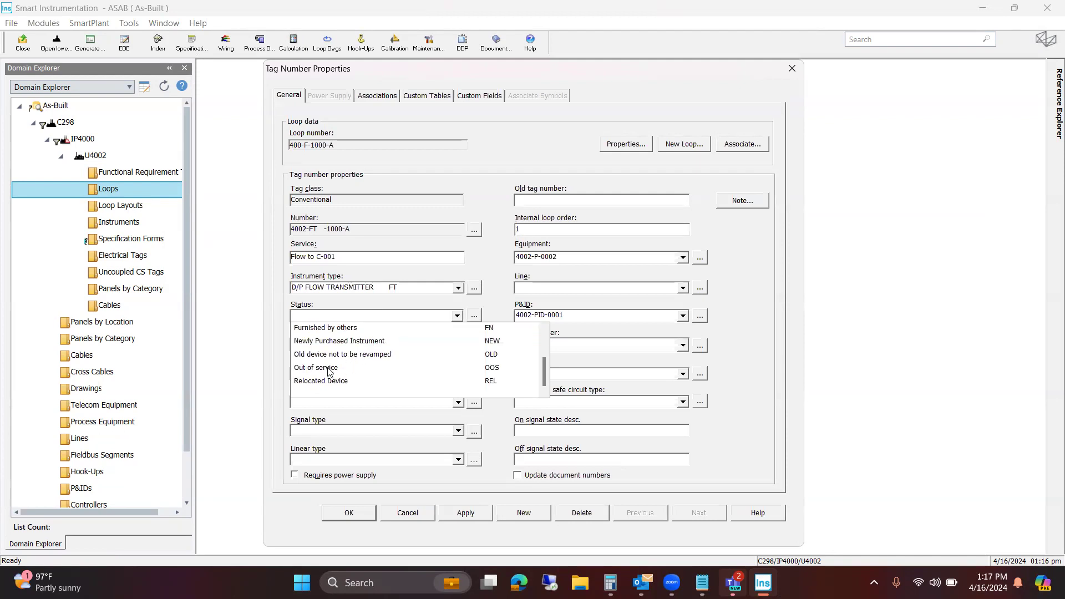
scroll(332, 384, "up", 1)
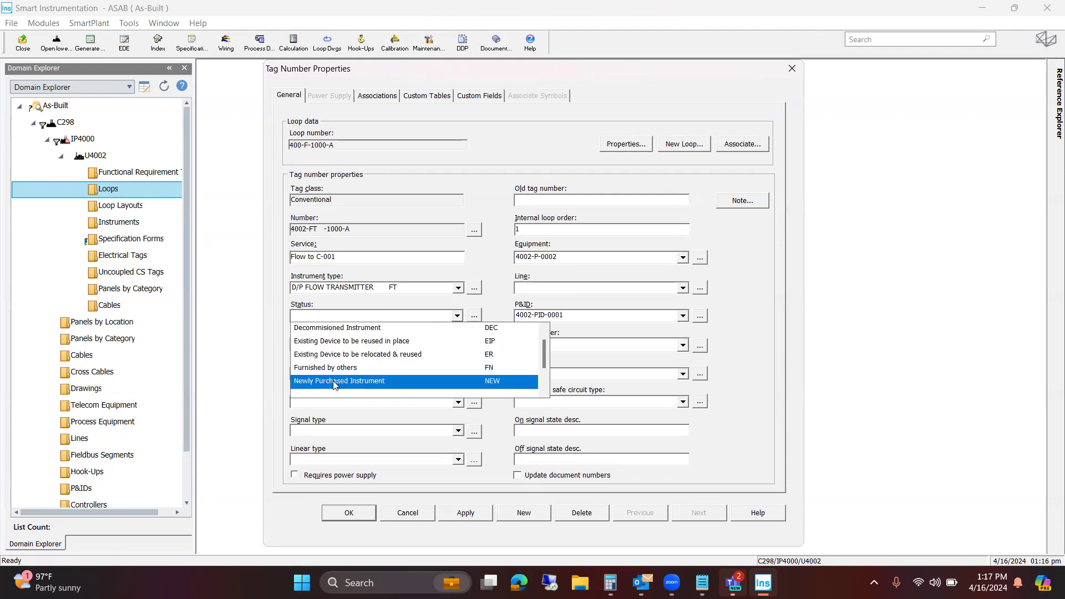
left_click(335, 382)
left_click(358, 346)
scroll(351, 355, "down", 3)
left_click(336, 358)
left_click(322, 373)
left_click(319, 400)
left_click(322, 402)
left_click(314, 443)
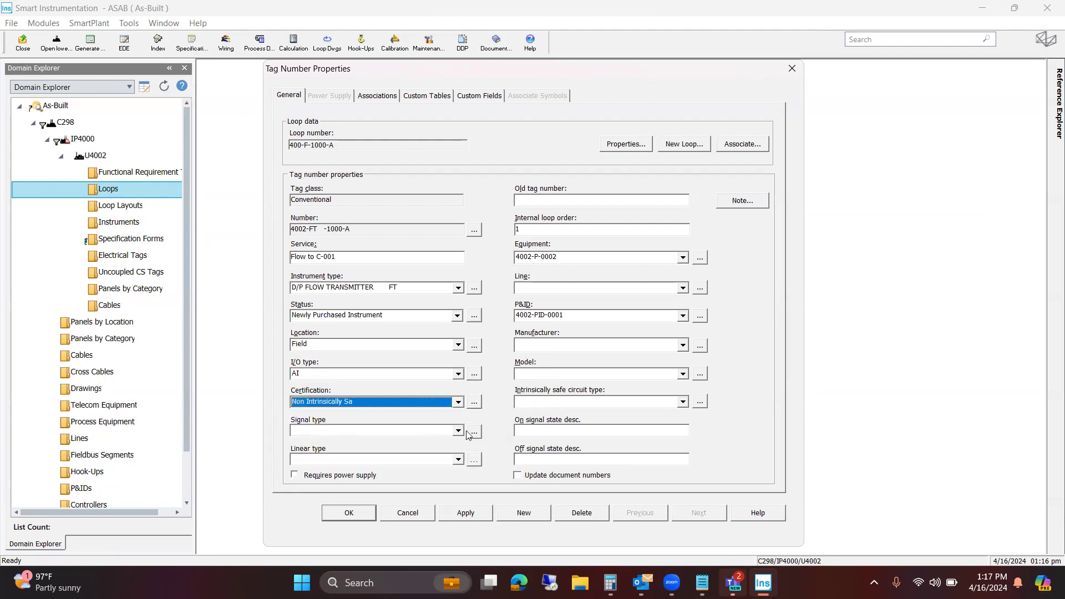
Set the transmitter's manufacturer to Emerson, model to 3500SS and line to 4002-A1-H1-2"-CC1, and apply the properties
left_click(539, 346)
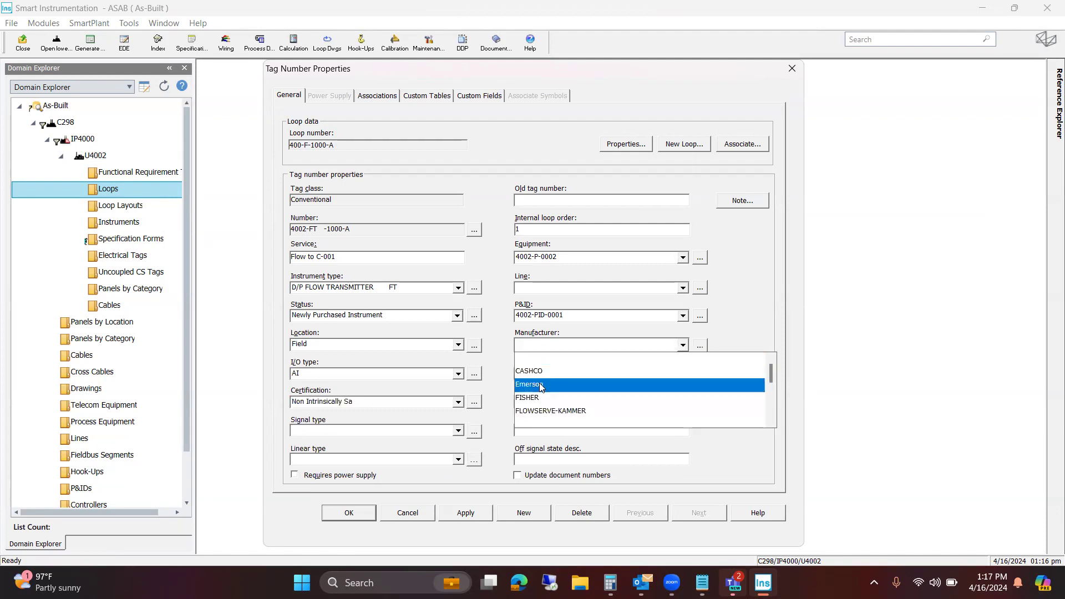
left_click(541, 384)
left_click(570, 374)
left_click(554, 401)
left_click(555, 401)
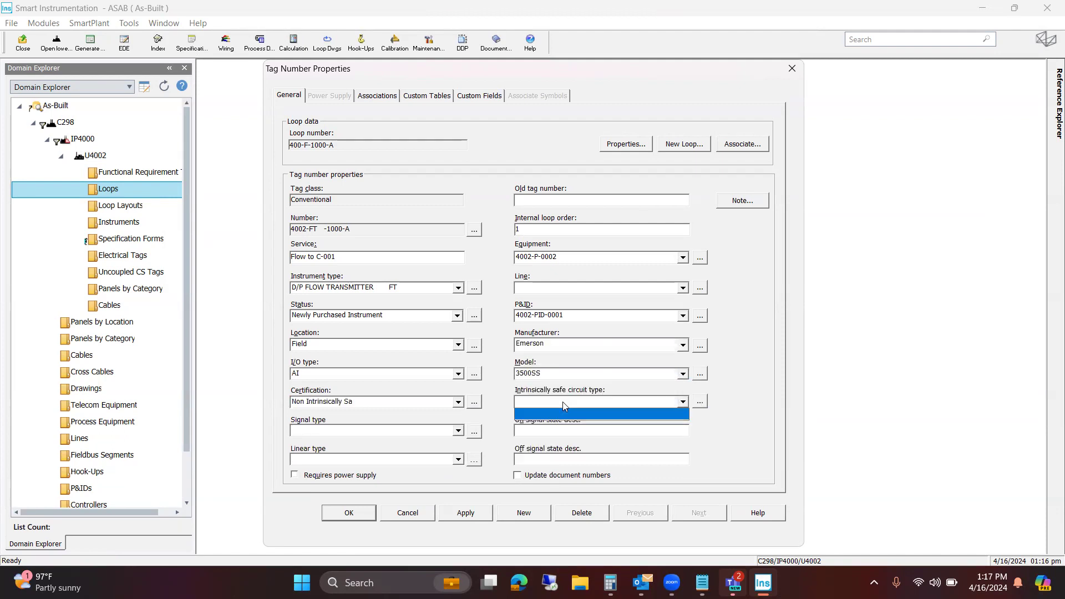
left_click(565, 288)
left_click(560, 340)
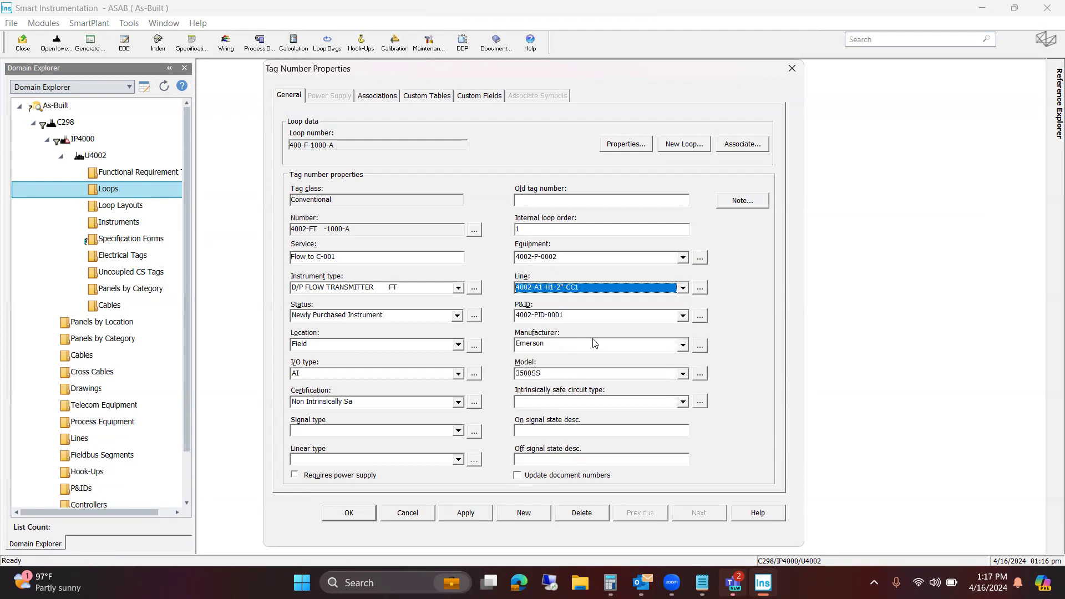
left_click(458, 514)
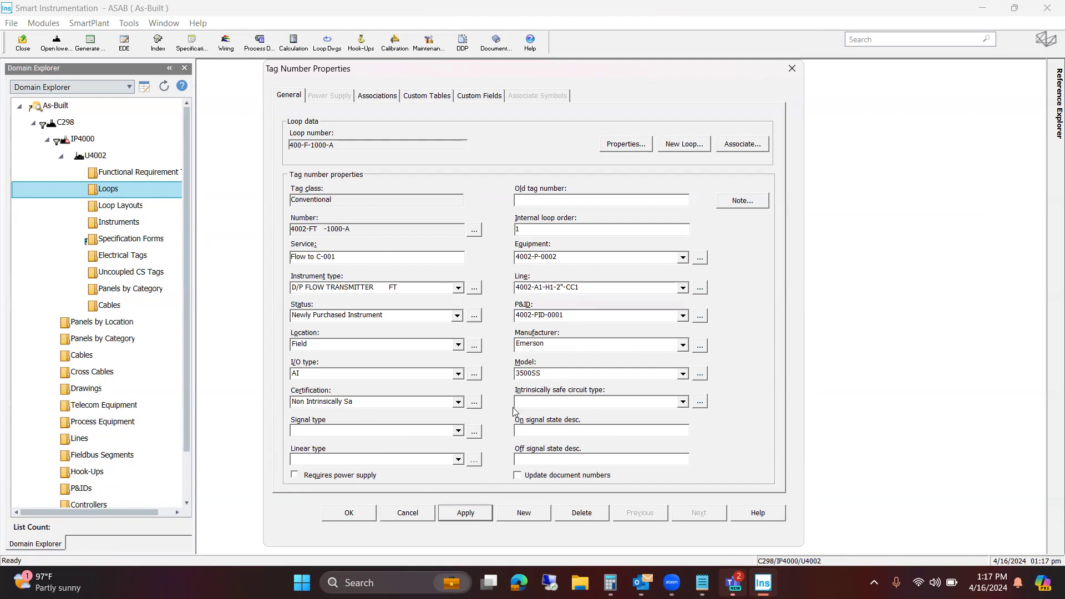
Create a second conventional tag in the loop, 4002-FV-1000-A, as a CONTROL VALVE and save its properties
left_click(522, 515)
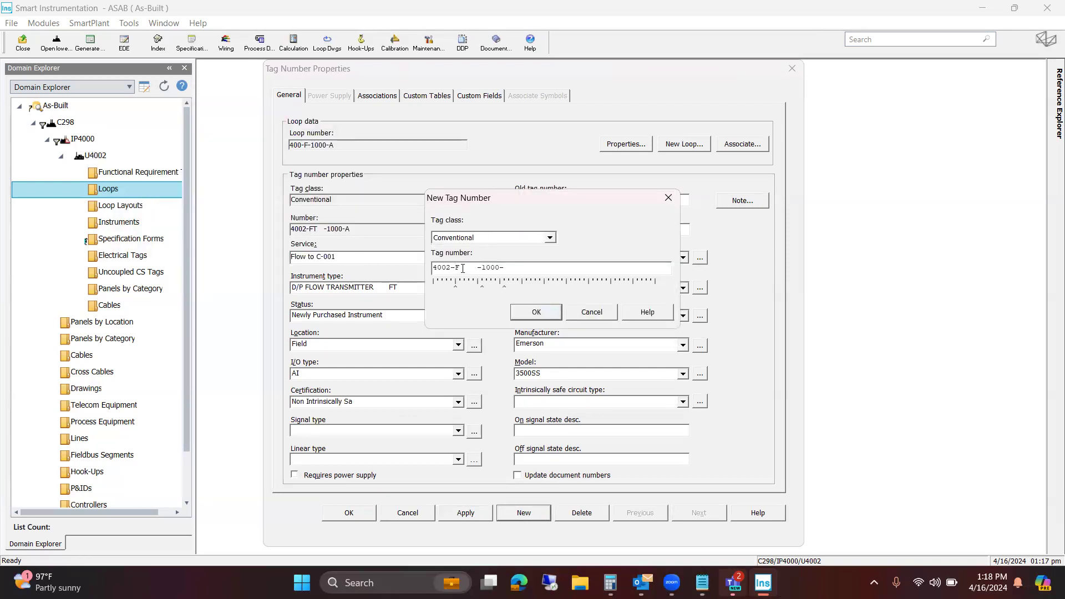
left_click(461, 268)
type("V")
left_click(534, 312)
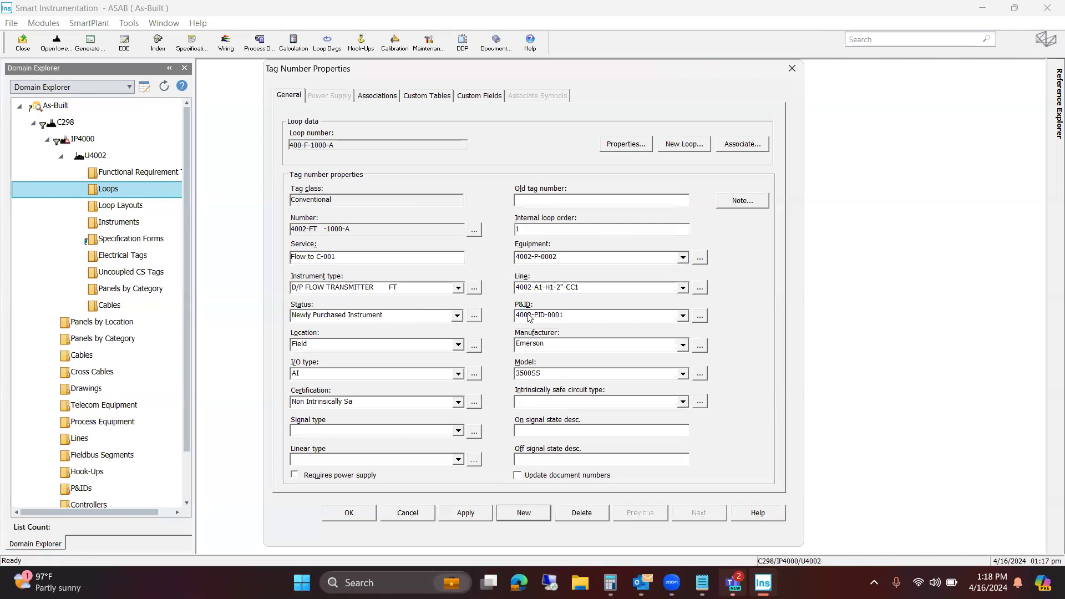
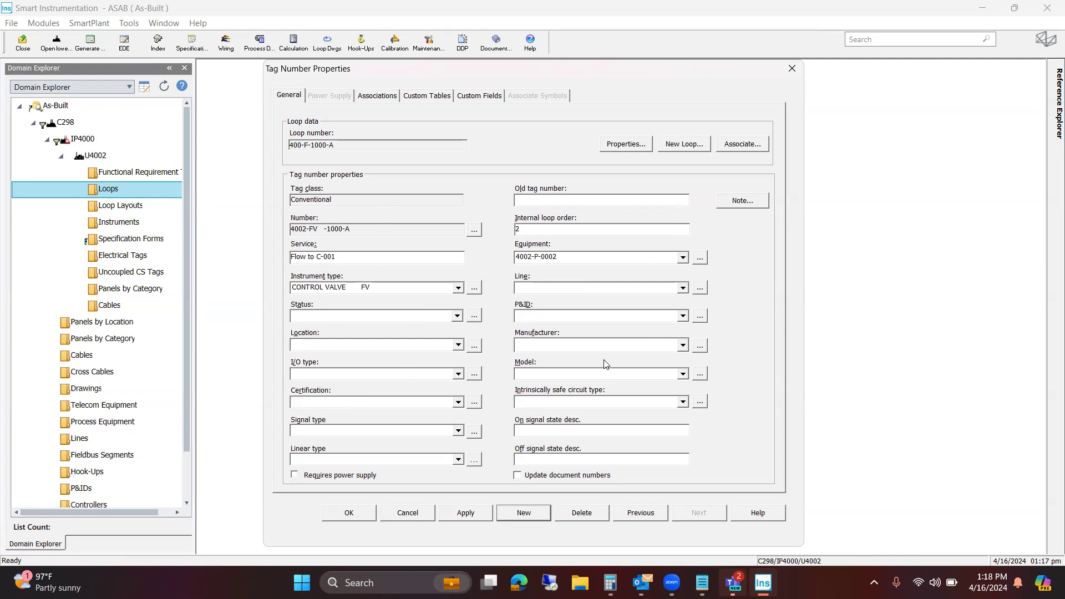
left_click(455, 515)
left_click(350, 514)
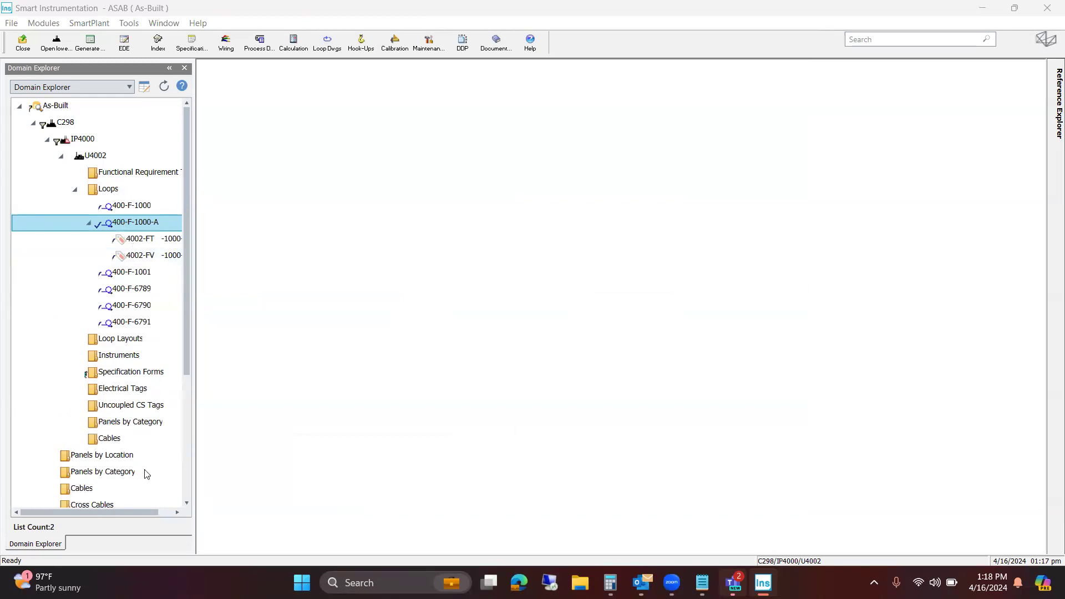
Add a new instrument 4002-FE-1000 of type FLOW ELEMENT to loop 400-F-1000-A, accepting its inherited properties
left_click_drag(138, 512, 157, 512)
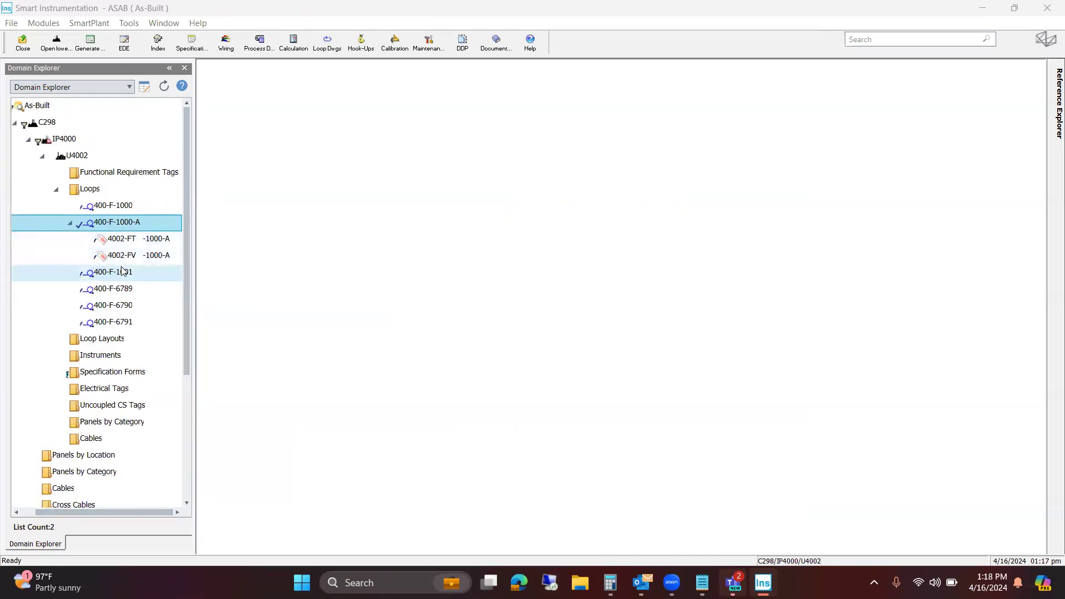
right_click(137, 228)
mouse_move(185, 235)
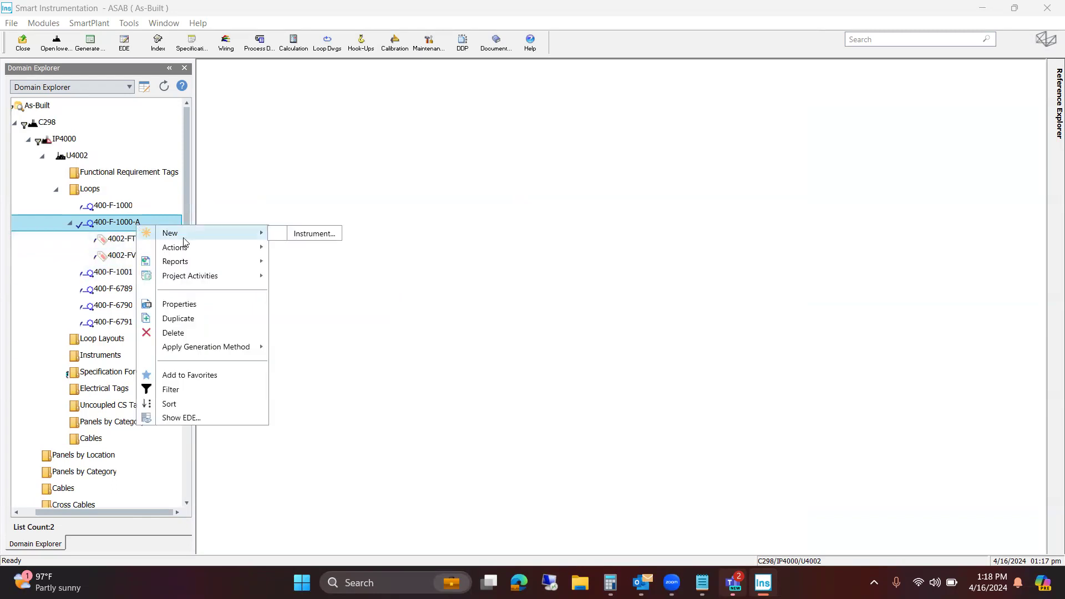
left_click(304, 237)
type("E")
left_click(219, 244)
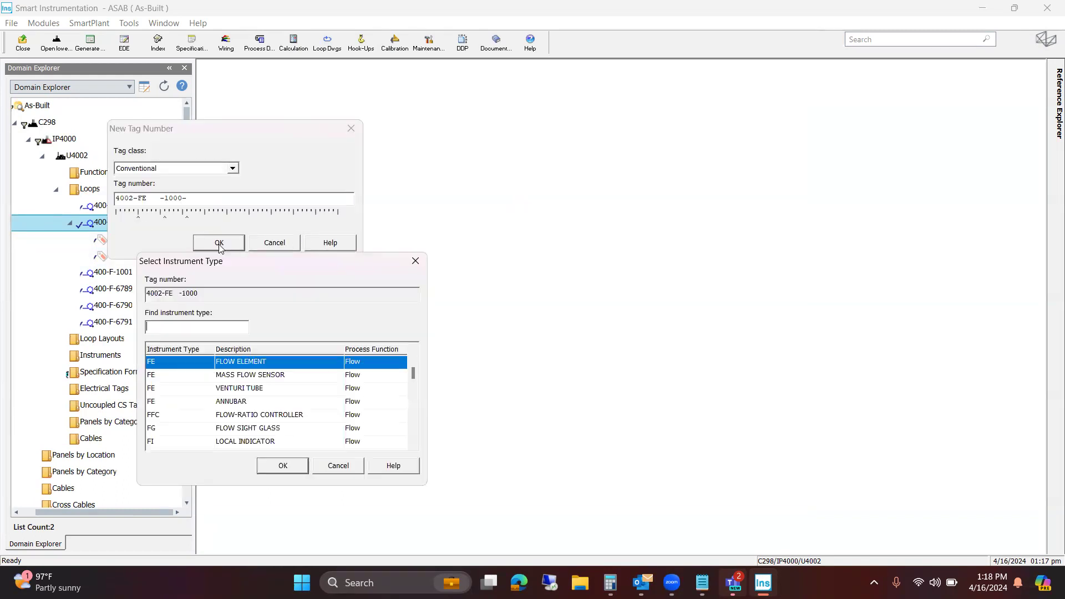
left_click(283, 465)
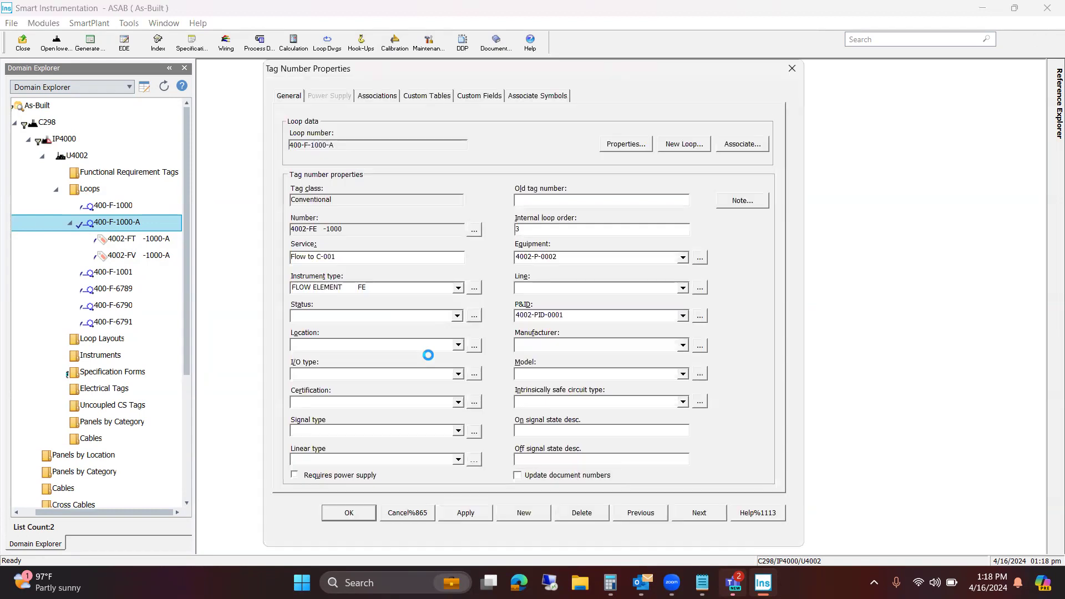
left_click(342, 517)
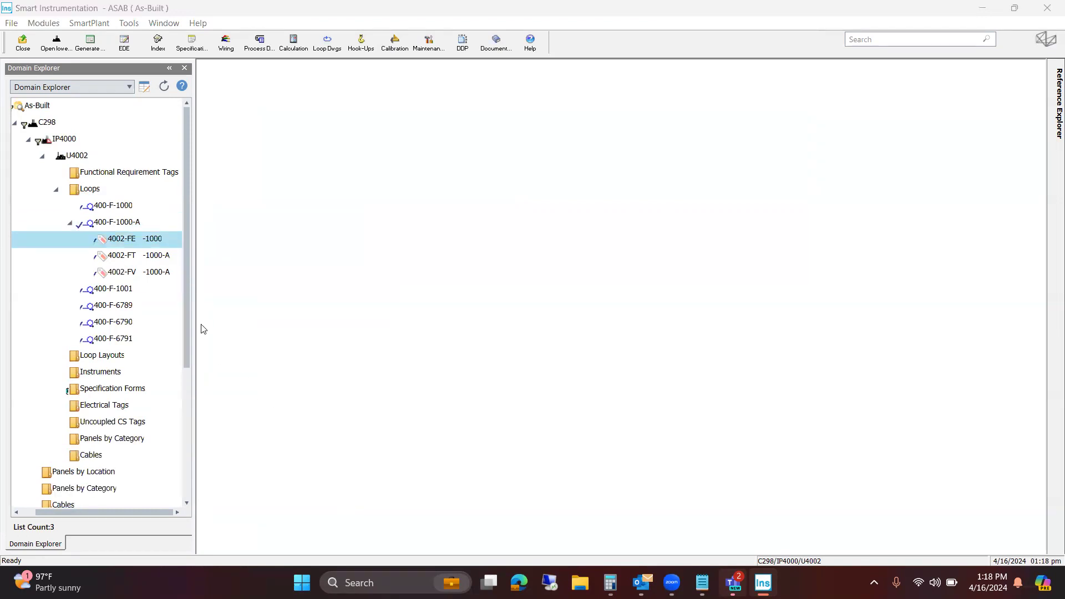
Duplicate loop 400-F-1001 as 400-F-1002 with its FT and FV tags, keeping the loop properties and declining to edit the tag numbers
left_click(111, 289)
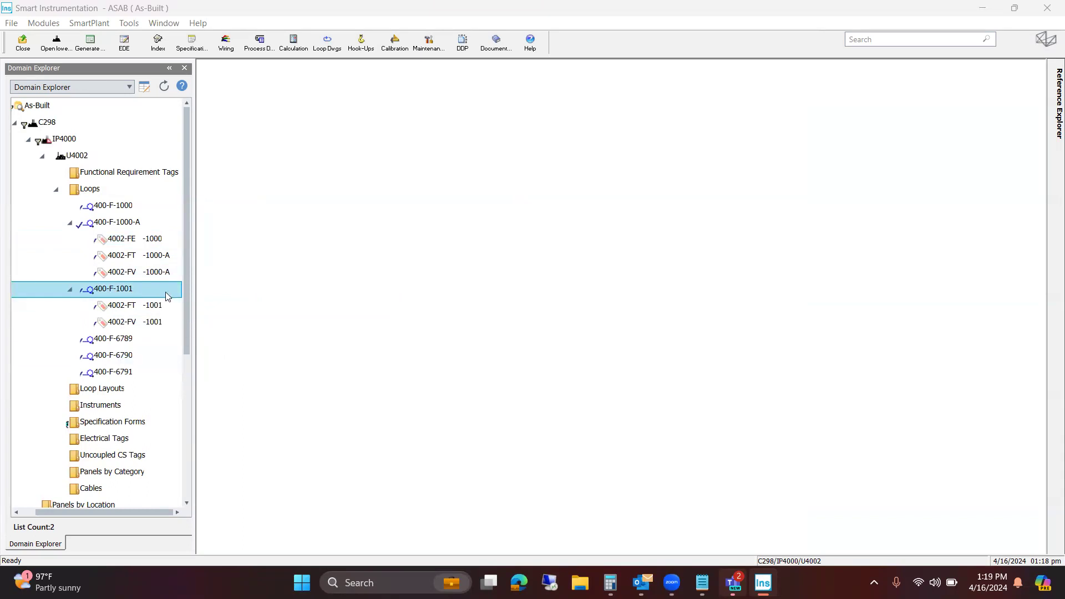
right_click(136, 295)
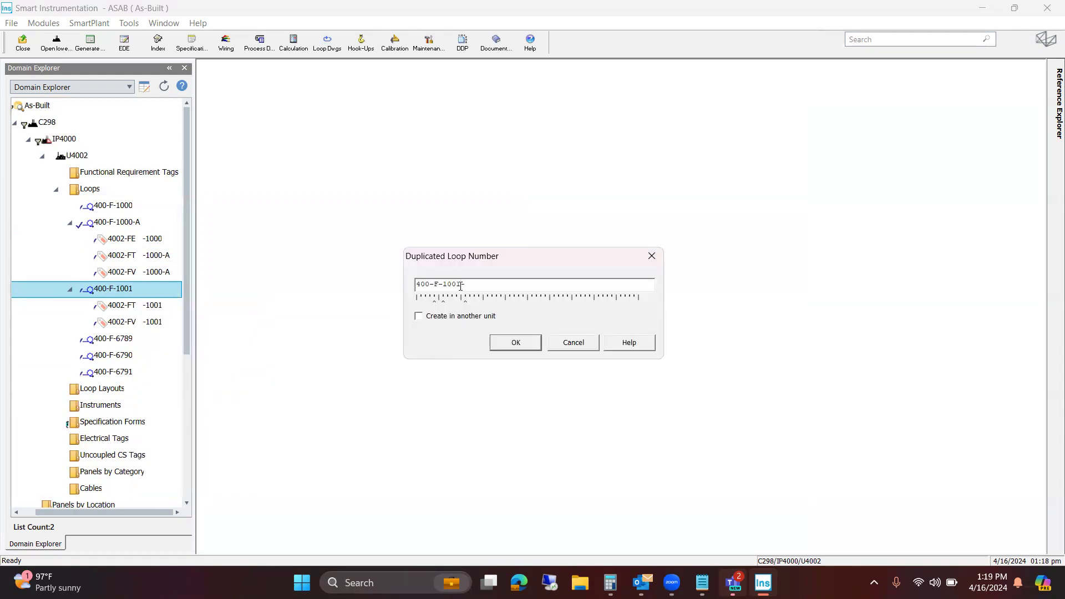
type("2")
key("Return")
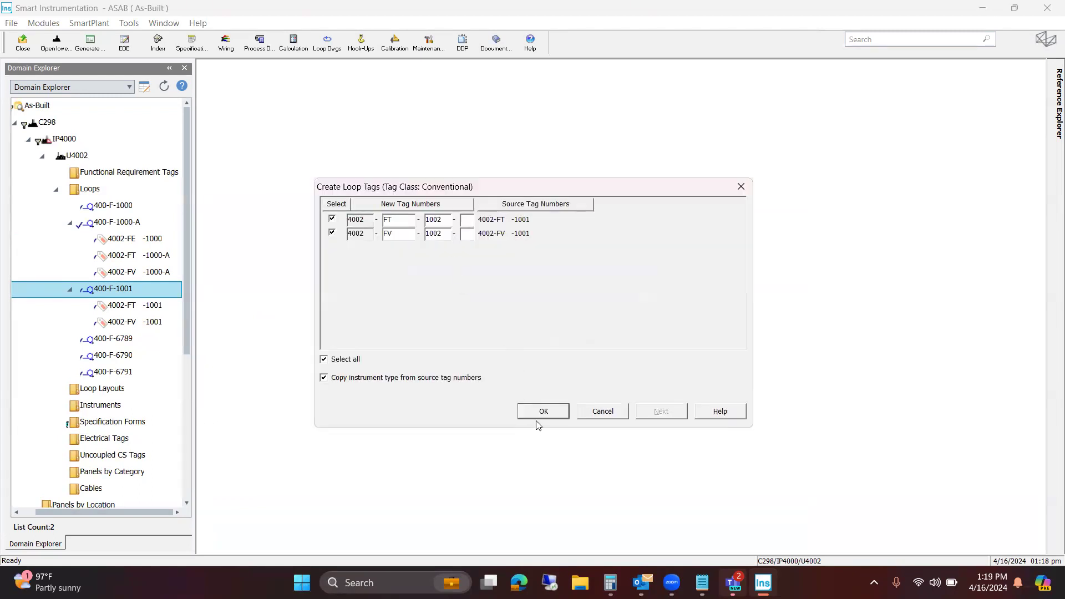
left_click(538, 409)
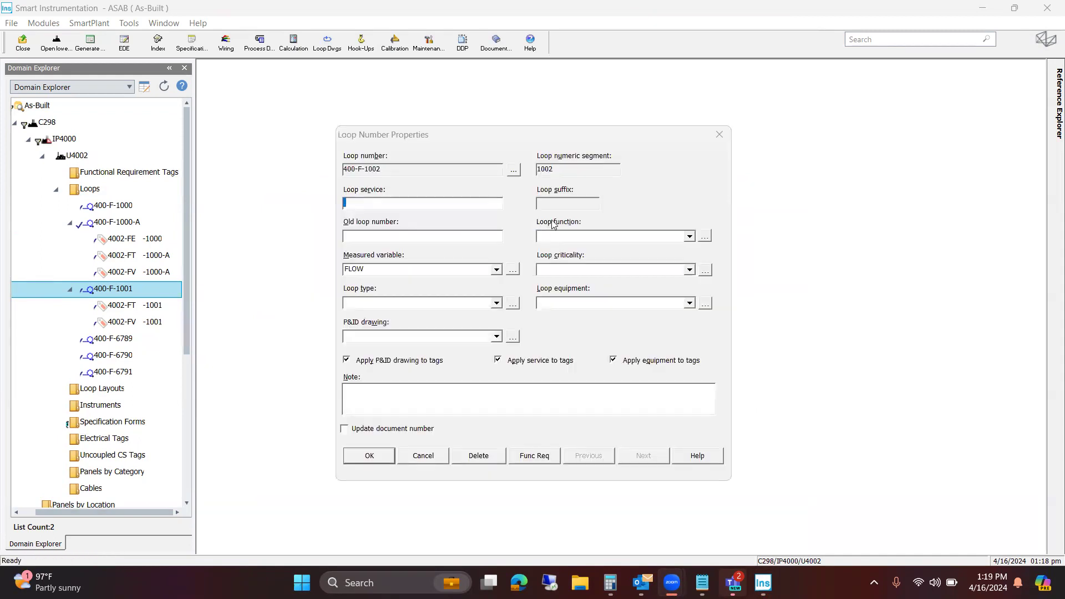
left_click(372, 456)
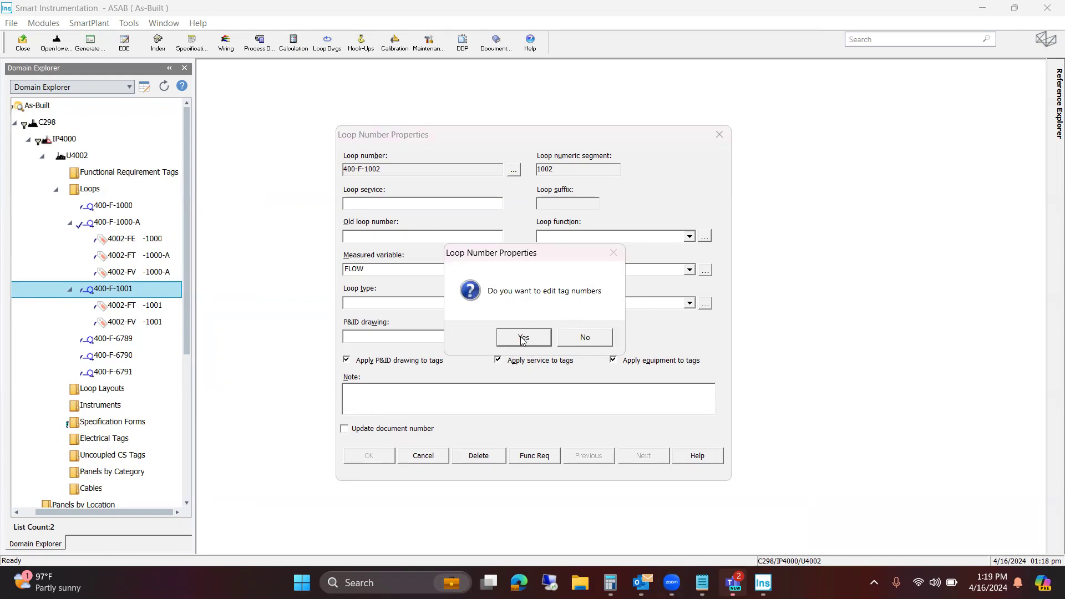
left_click(583, 338)
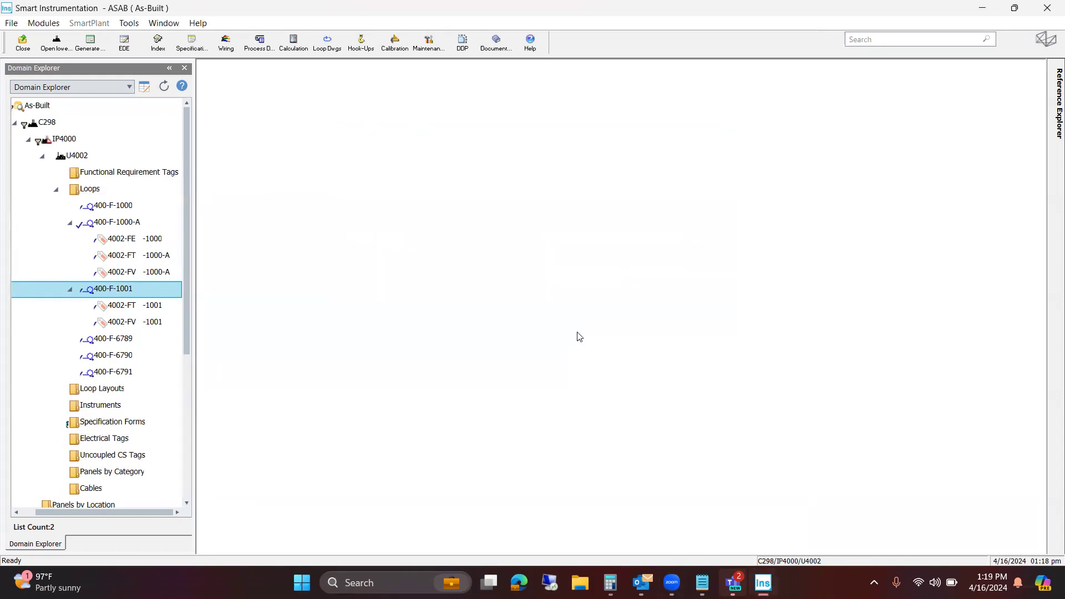
Expand loop 400-F-1002 and U4002's Instruments folder and compare the loop tags with the instrument list
double_click(97, 342)
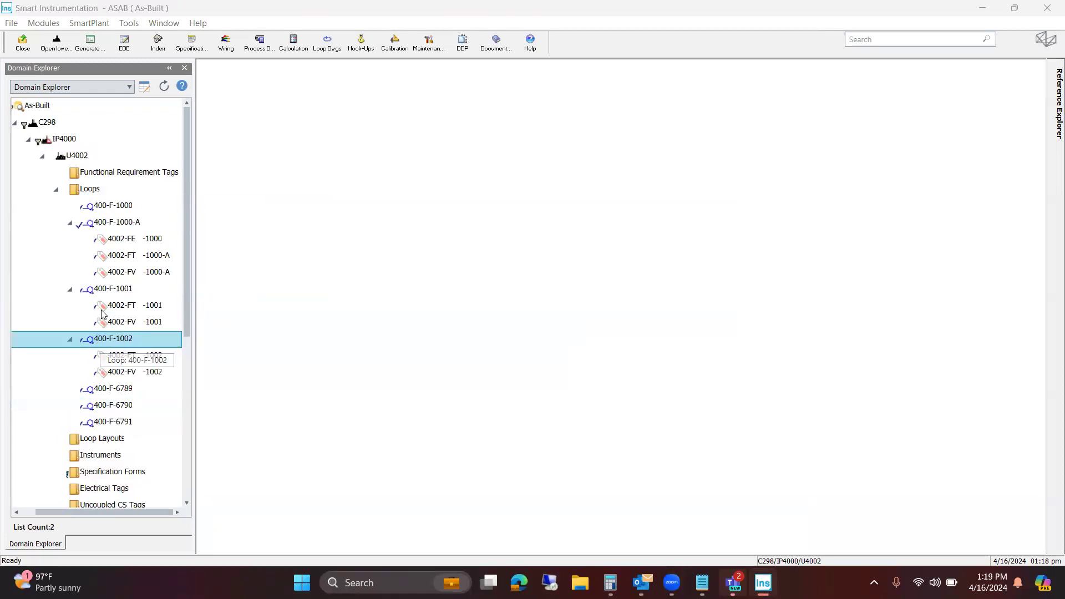
scroll(107, 355, "down", 1)
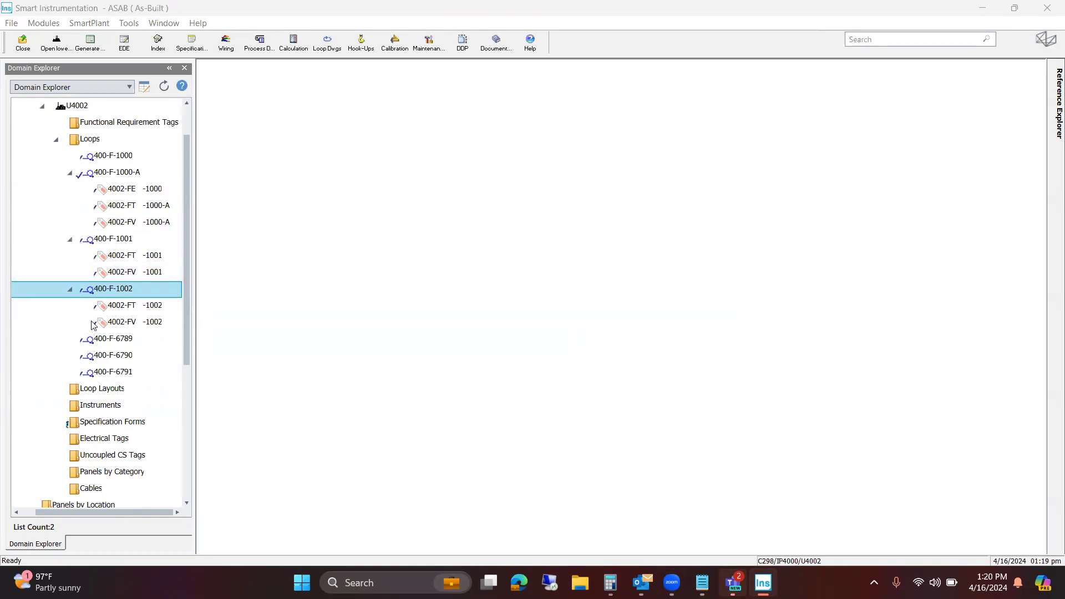
left_click(102, 411)
scroll(108, 402, "down", 1)
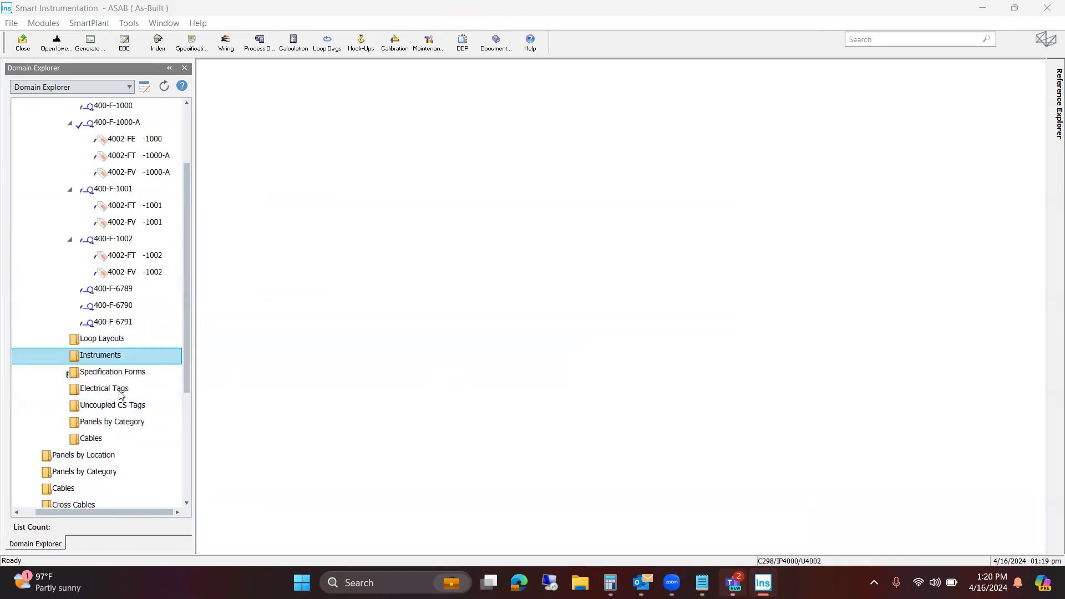
double_click(118, 361)
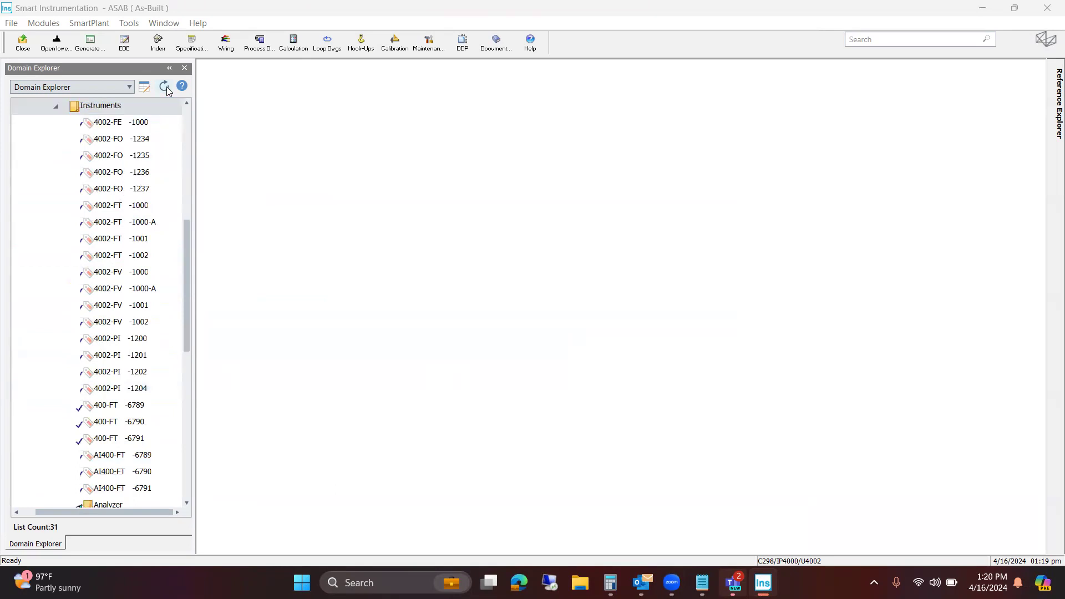
scroll(129, 416, "up", 6)
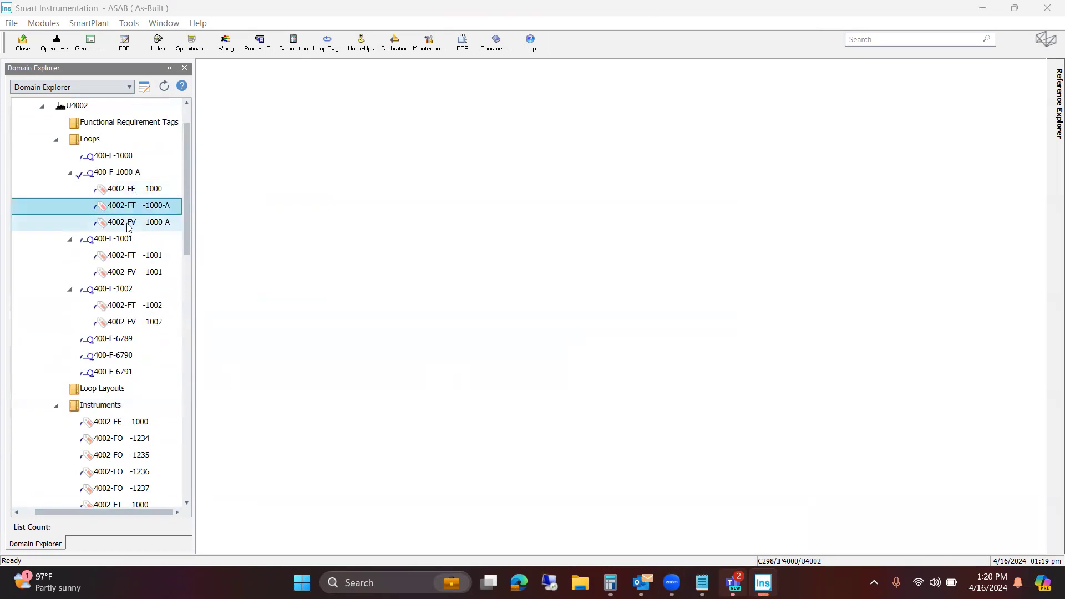
scroll(128, 204, "down", 5)
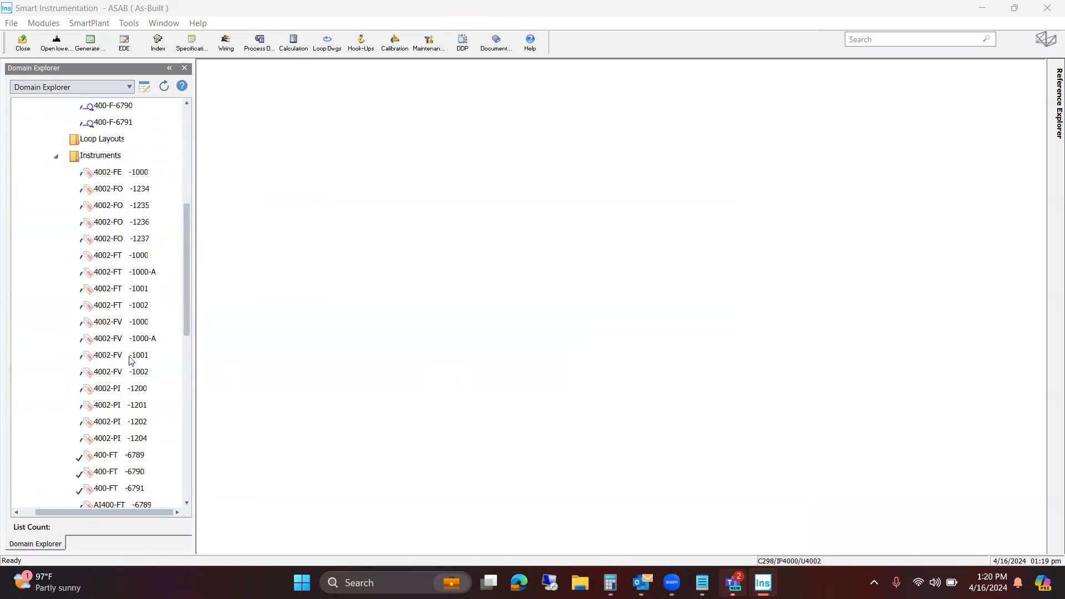
scroll(132, 355, "up", 1)
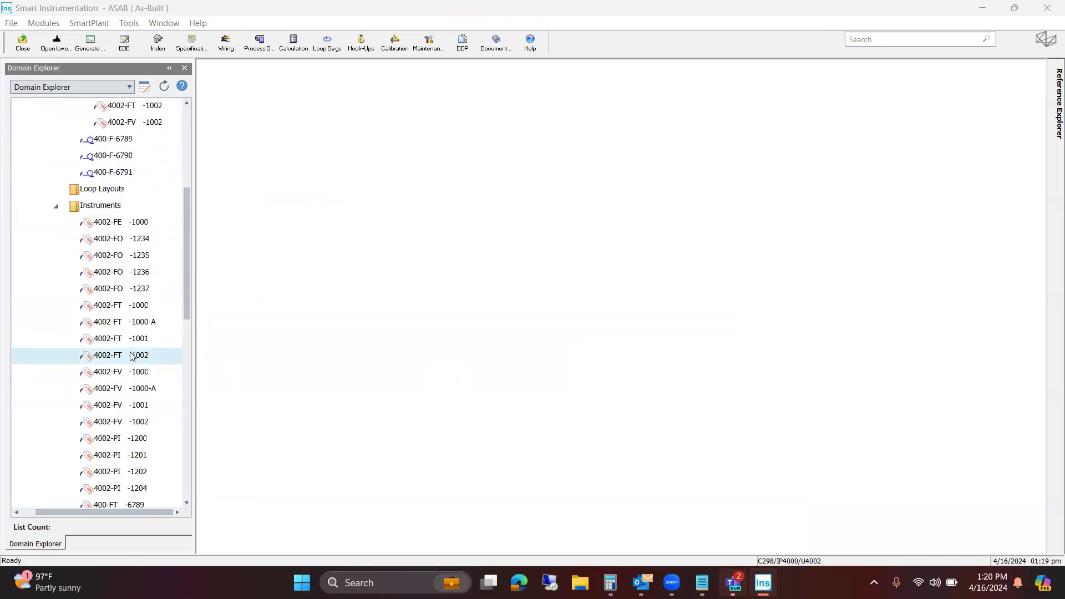
Create a conventional instrument 4002-FO-5678 in U4002's Instruments folder without assigning a loop, and save its properties
right_click(101, 215)
mouse_move(165, 219)
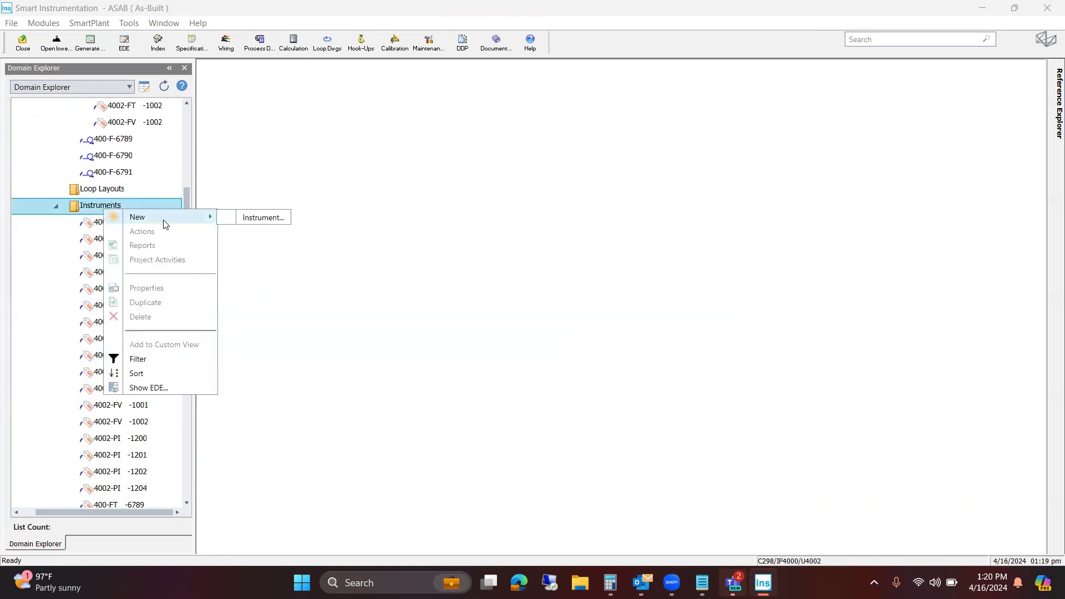
left_click(254, 222)
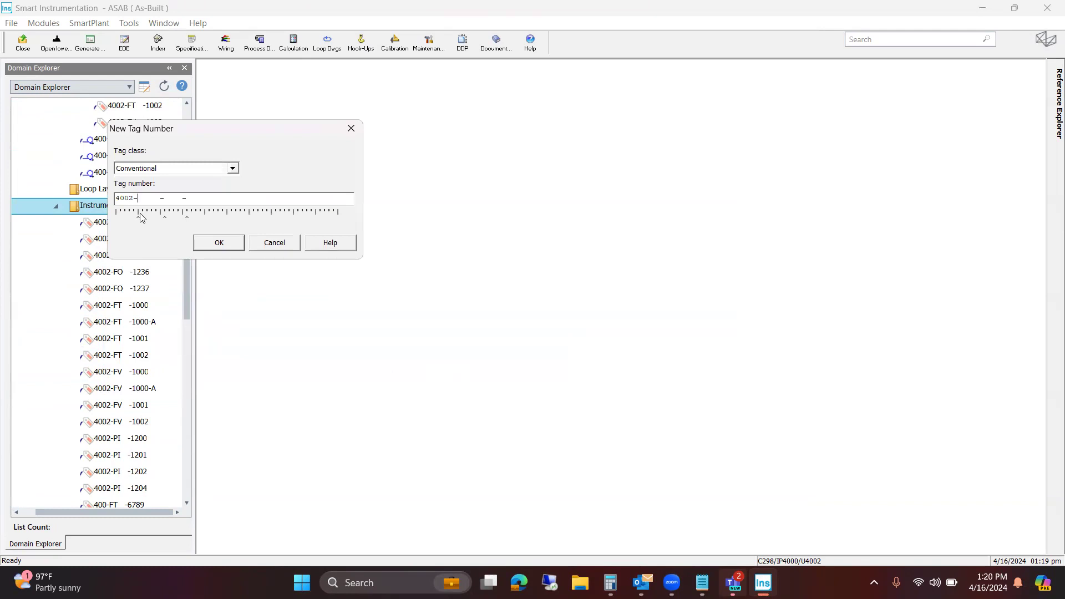
type("FO5678")
key("Return")
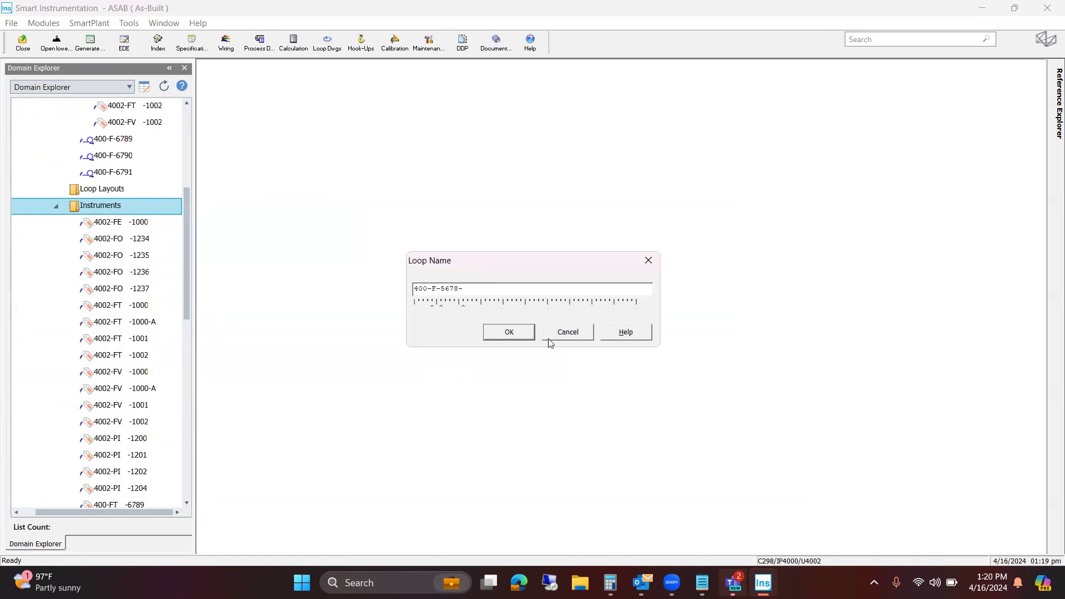
left_click(574, 332)
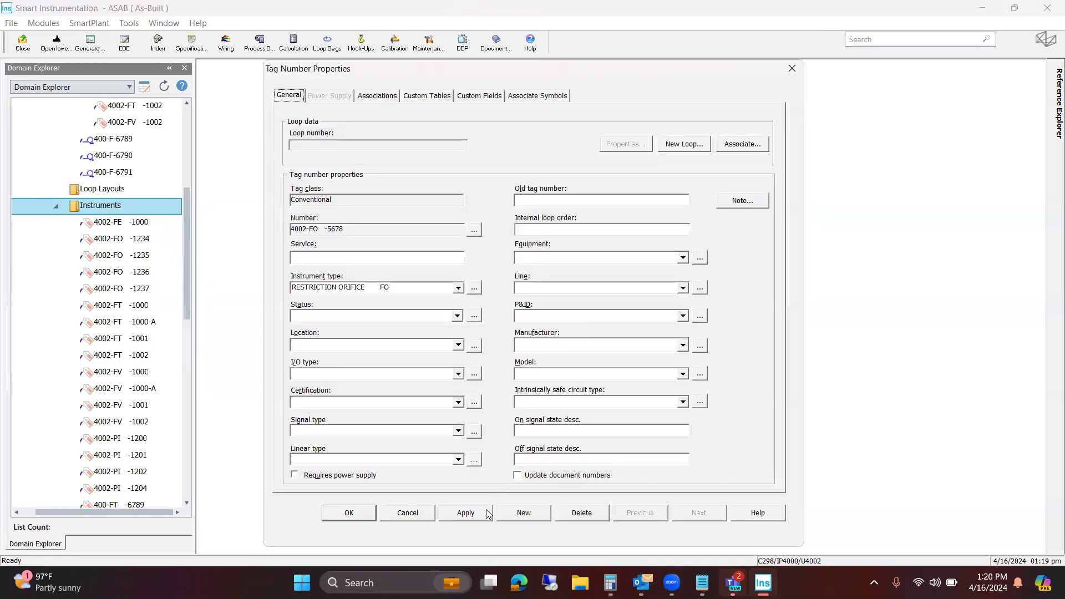
left_click(480, 513)
left_click(349, 513)
Expand loop 400-F-1000 to show its tags and widen the Domain Explorer pane
scroll(96, 315, "up", 5)
left_click(105, 306)
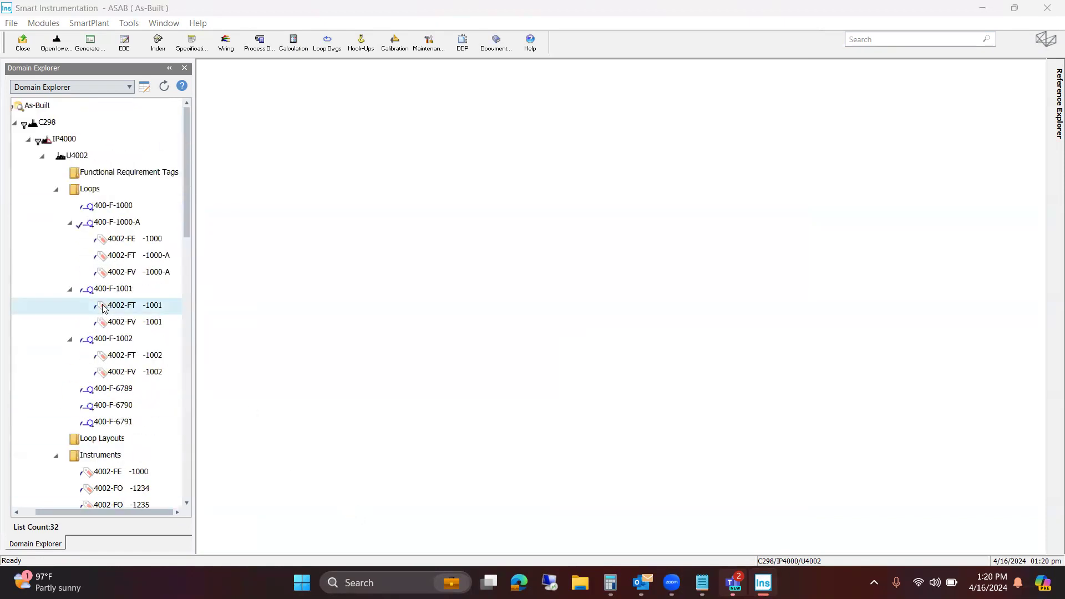
double_click(121, 211)
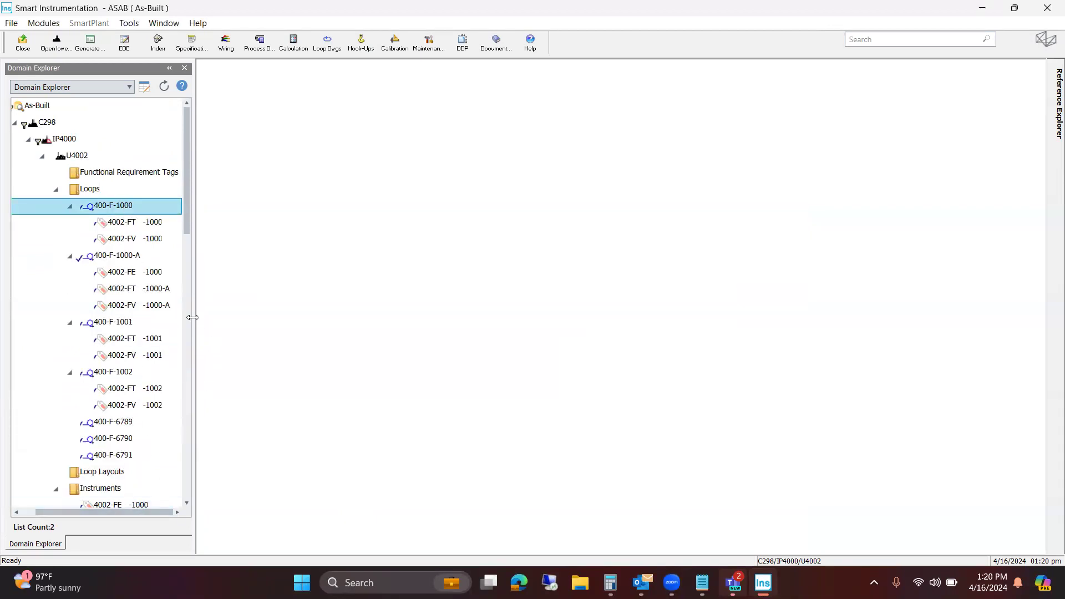
left_click_drag(195, 317, 258, 317)
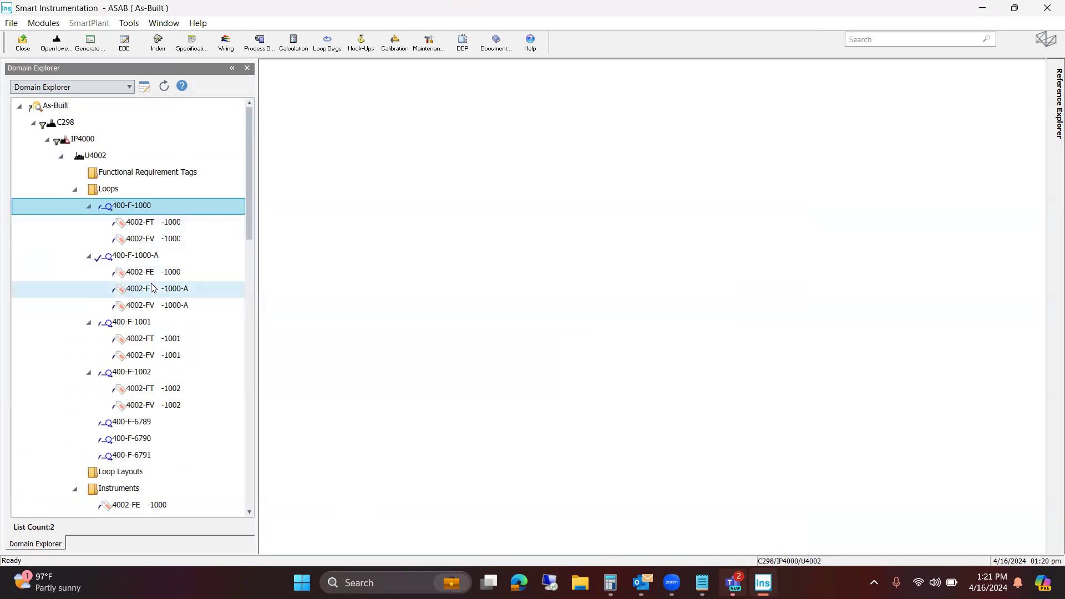
left_click(166, 274)
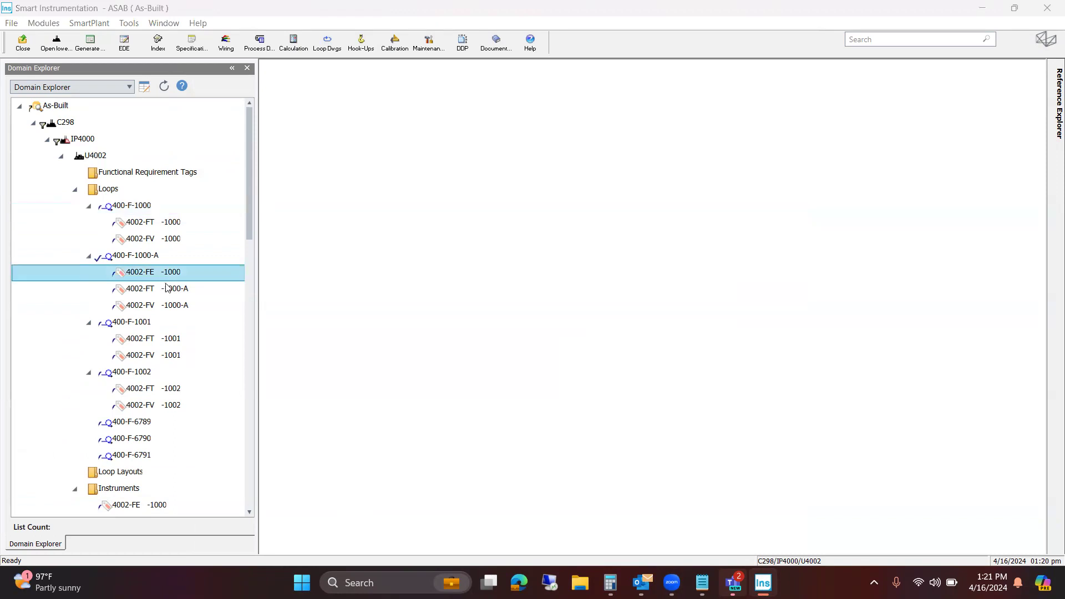
left_click(131, 257)
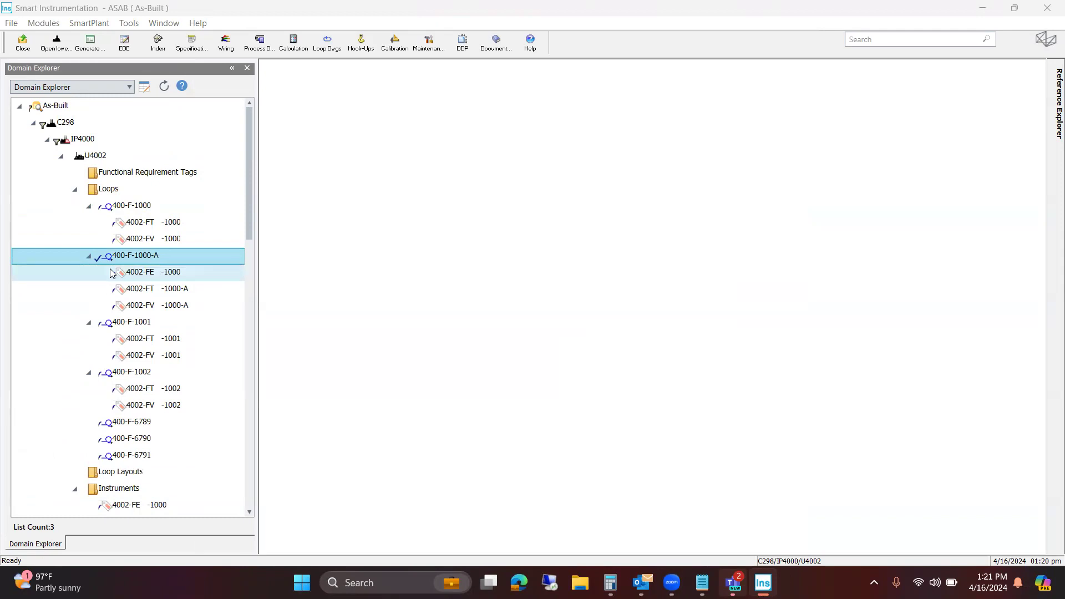
left_click(155, 275)
left_click(158, 291)
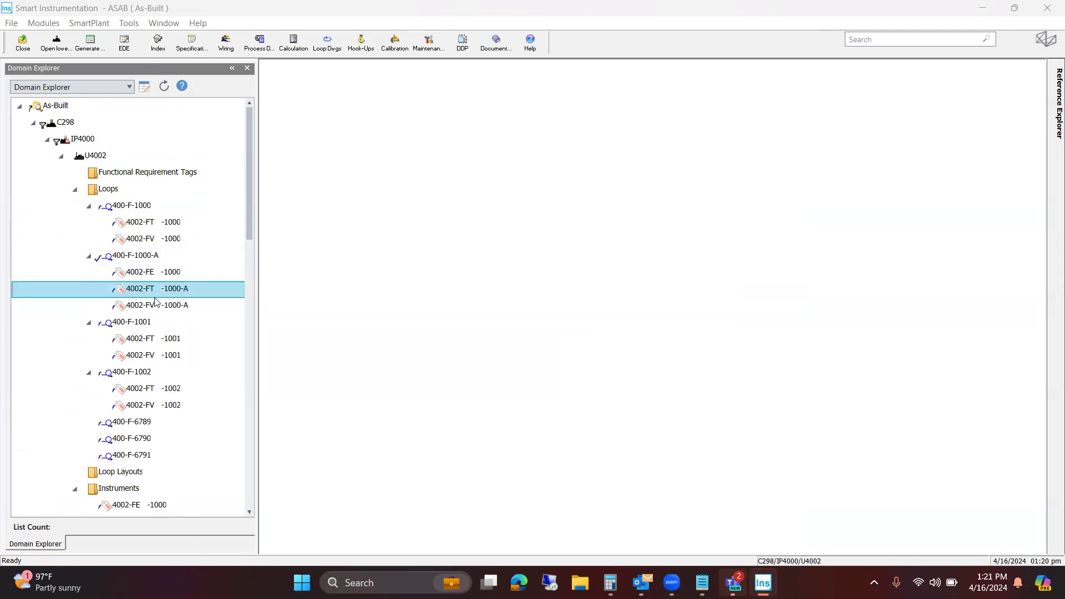
left_click(159, 275)
left_click(159, 292)
left_click(158, 305)
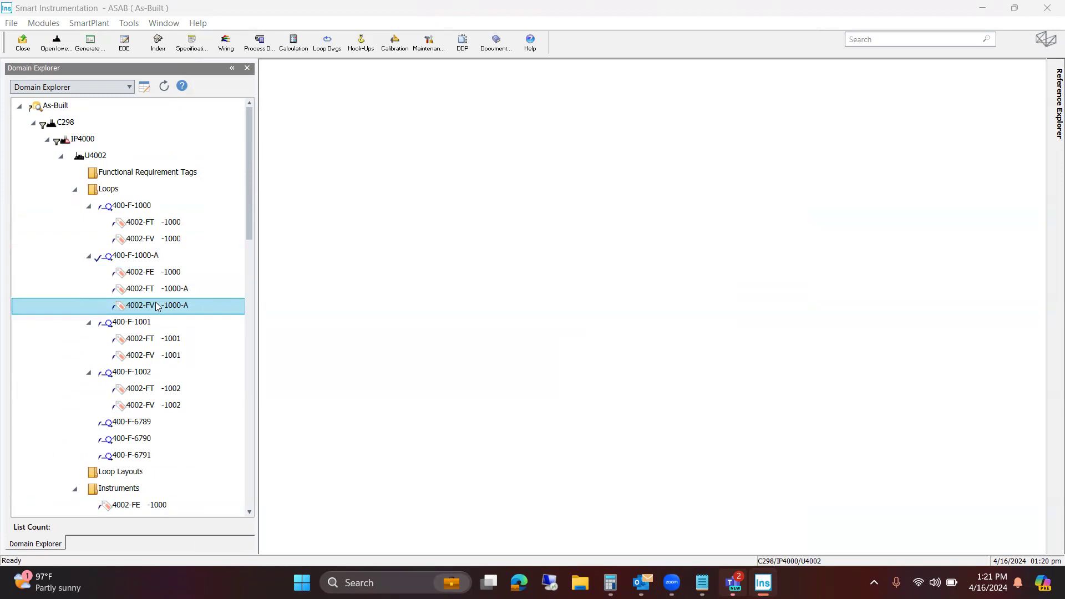
left_click(135, 208)
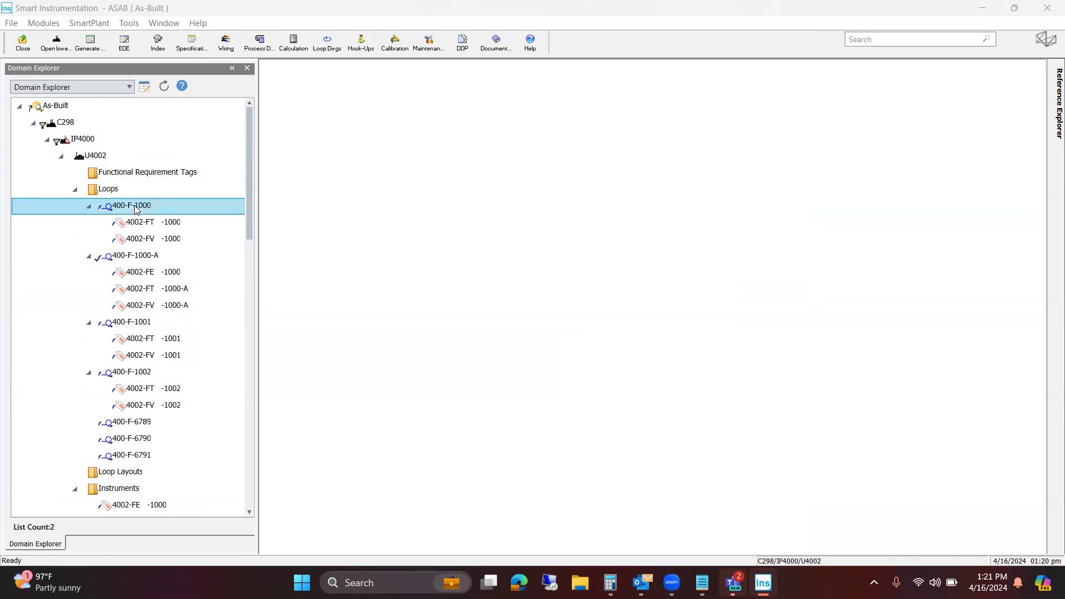
left_click(165, 275)
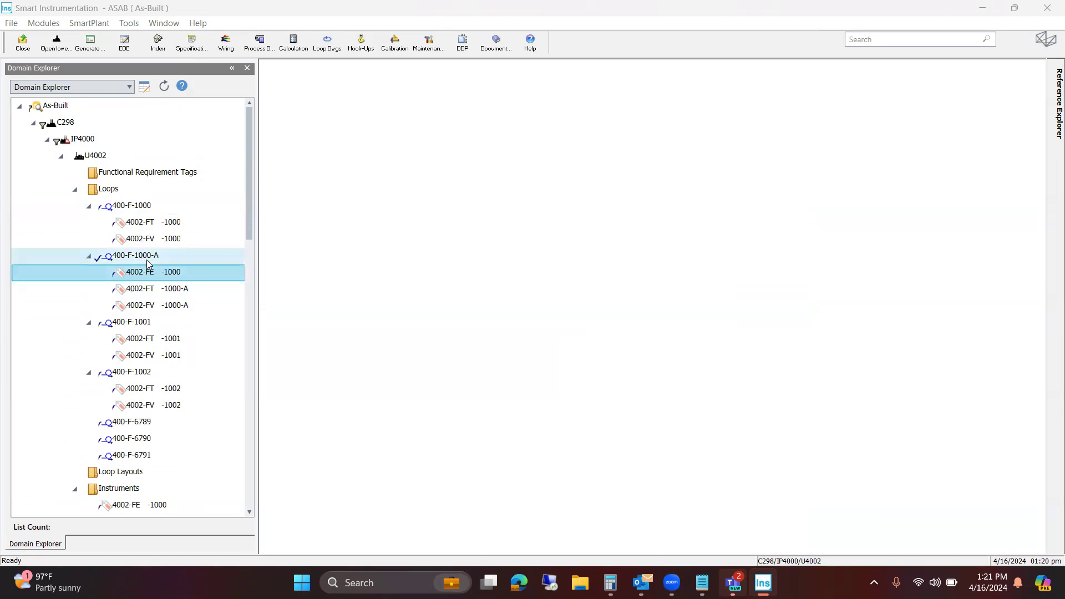
left_click(152, 290)
left_click(165, 277)
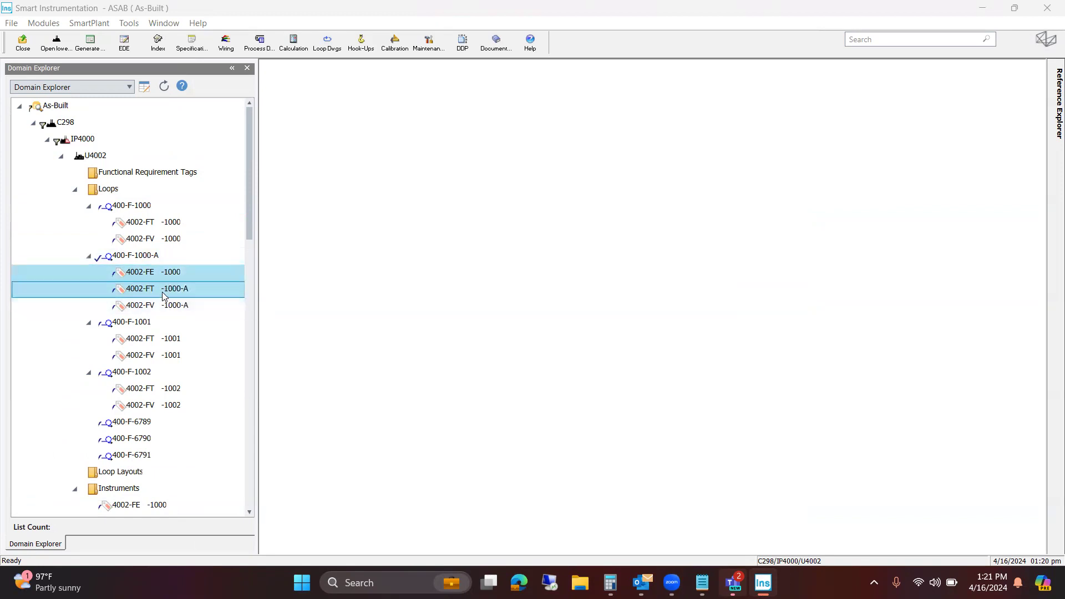
Move tag 4002-FT-1000-A from loop 400-F-1000-A into loop 400-F-1000, overwriting its equipment data with the loop's
left_click(164, 295)
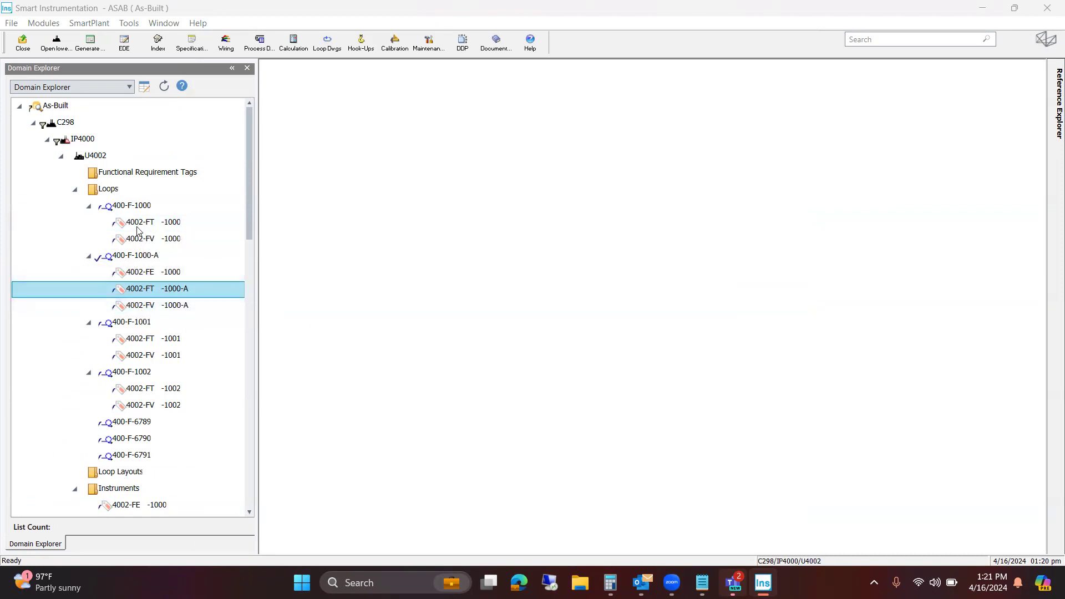
left_click_drag(143, 293, 137, 213)
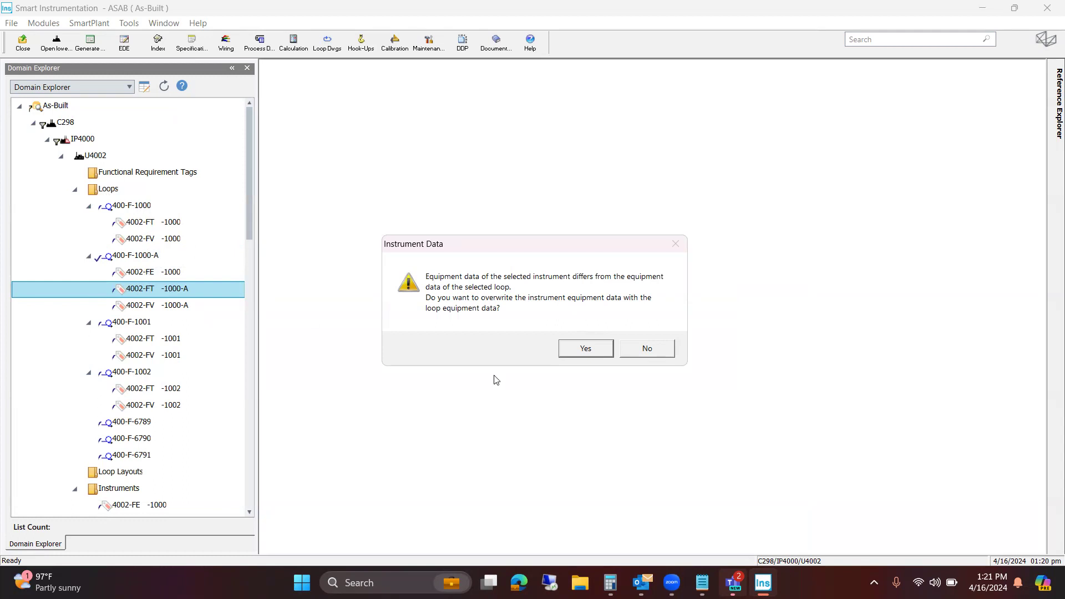
left_click(569, 349)
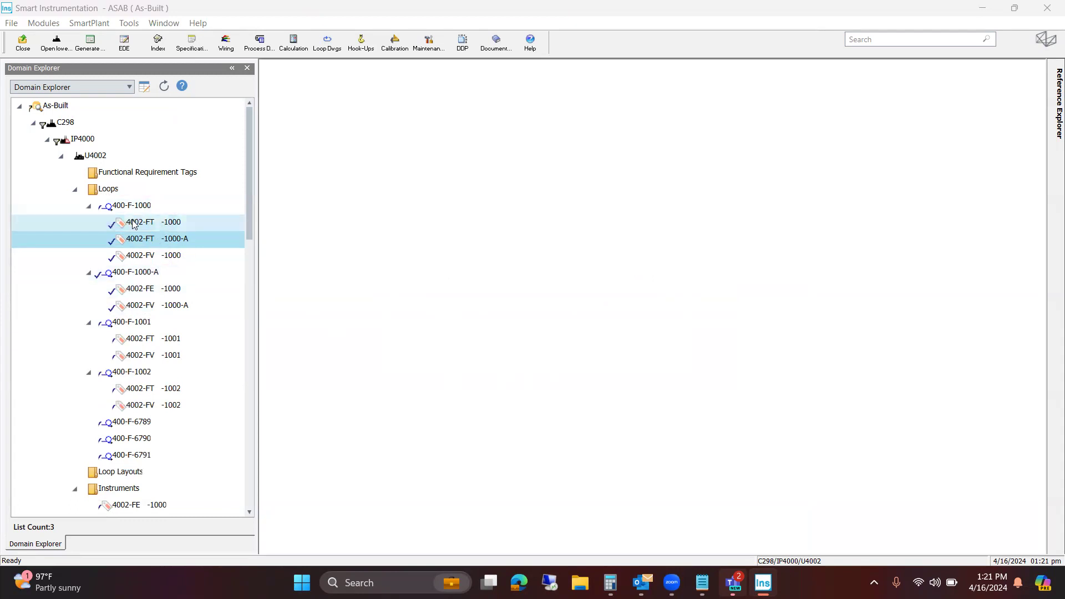
Associate tag 4002-FT-1000-A with loop 400-F-1000-A through its tag number properties and save the change
right_click(160, 243)
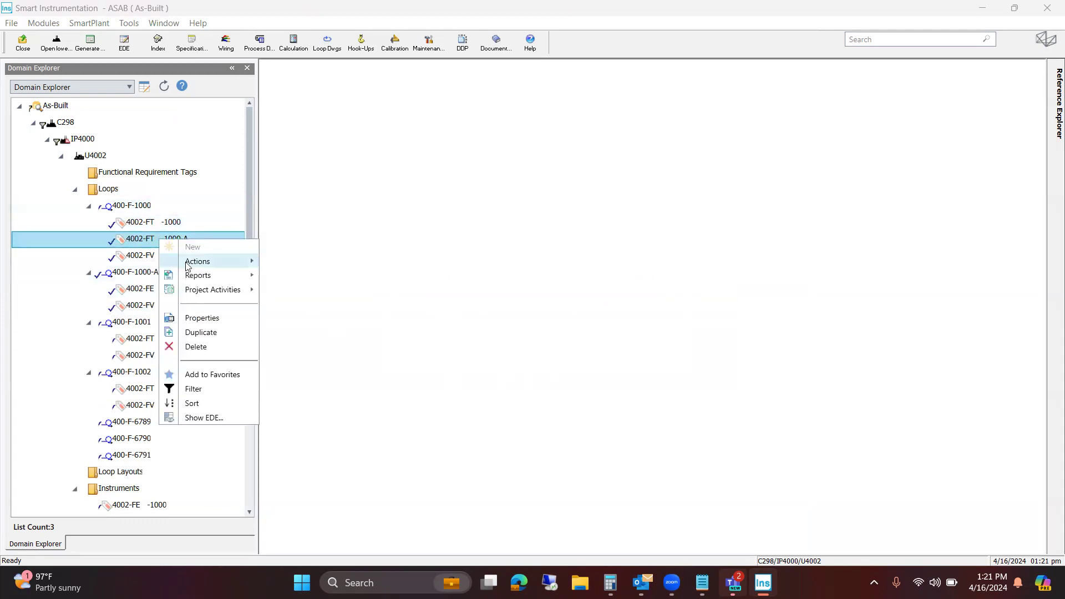
left_click(203, 319)
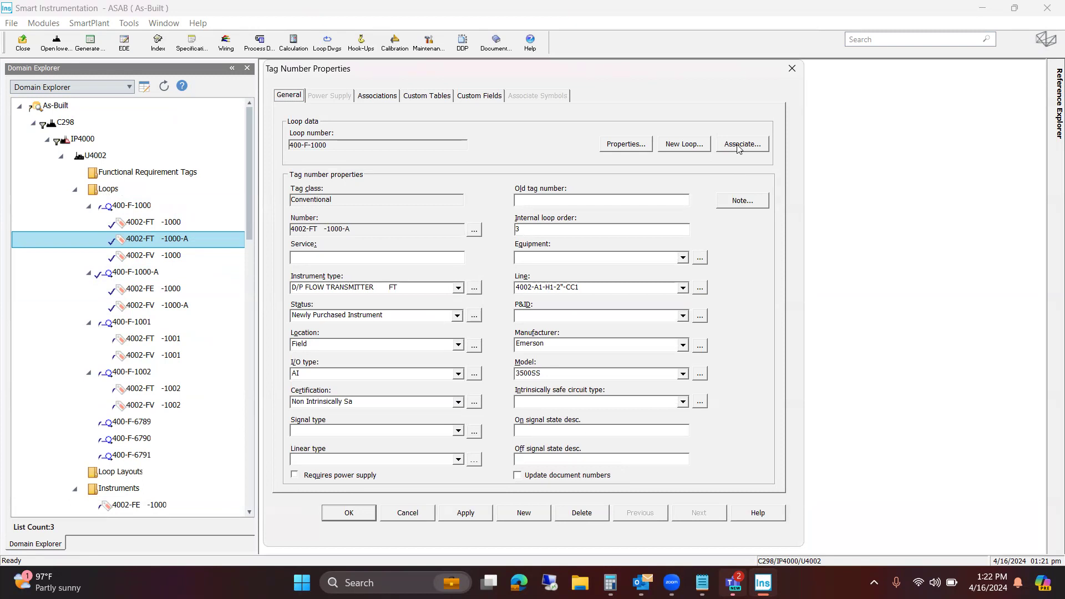
left_click(740, 146)
left_click(738, 147)
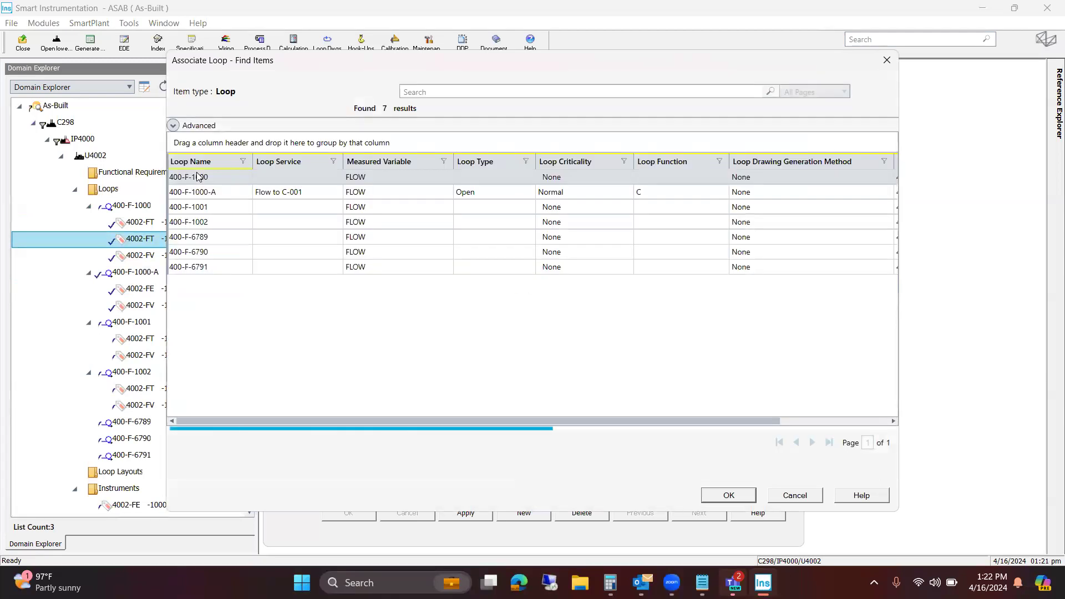
left_click(221, 194)
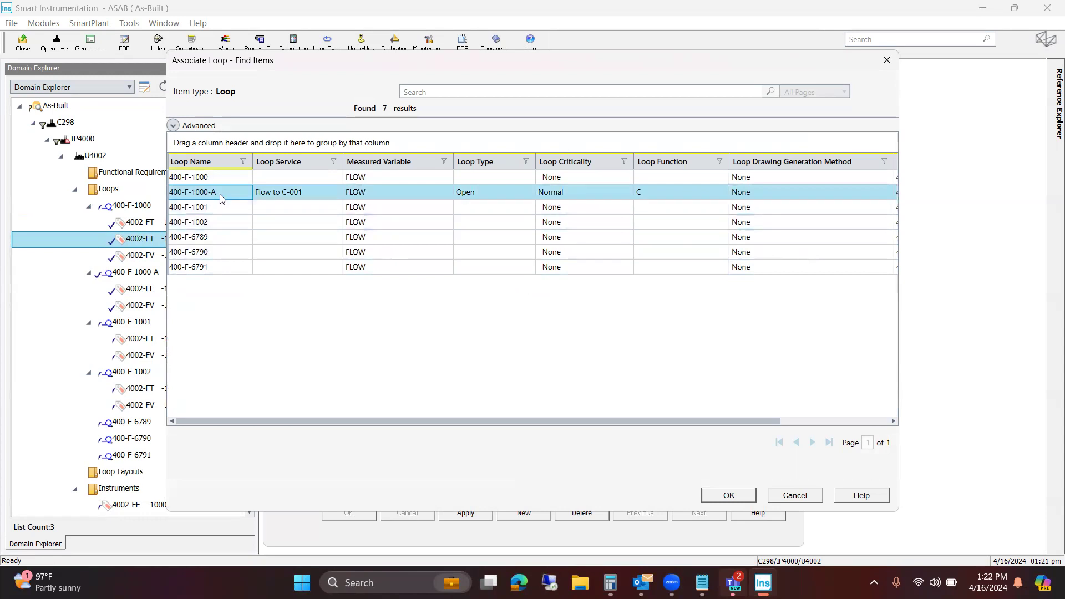
left_click(721, 495)
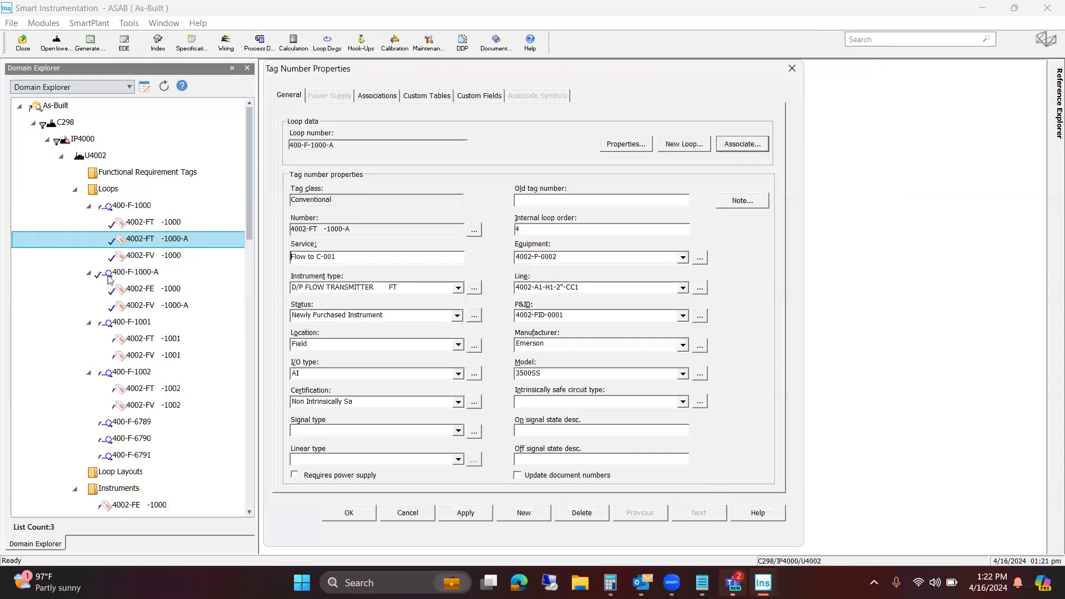
left_click(465, 514)
left_click(344, 514)
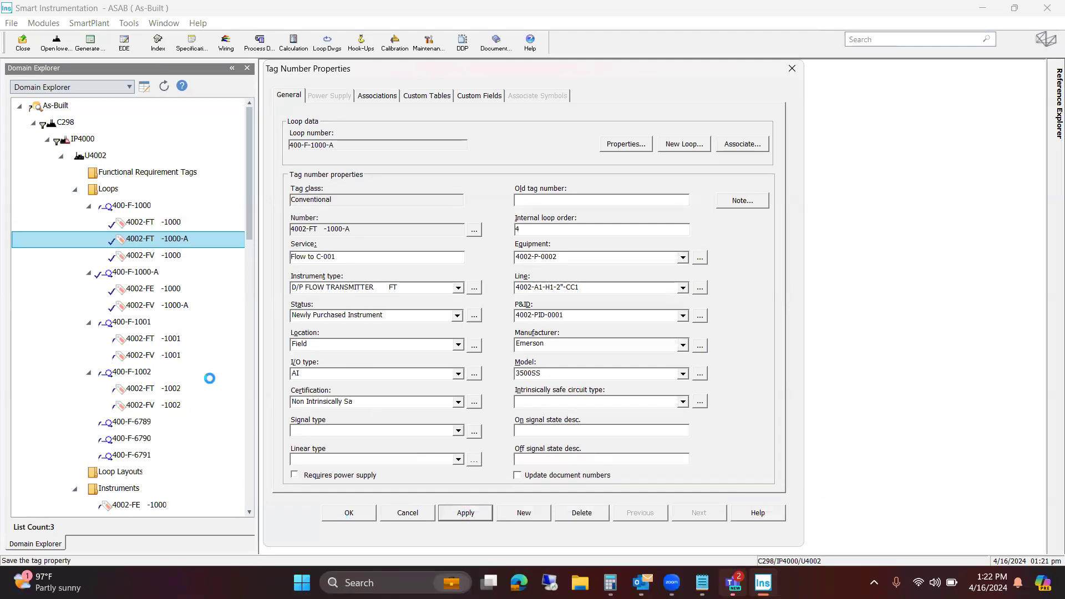
Delete loop 400-F-6789 from U4002's Loops folder together with its associated tags
scroll(153, 211, "up", 3)
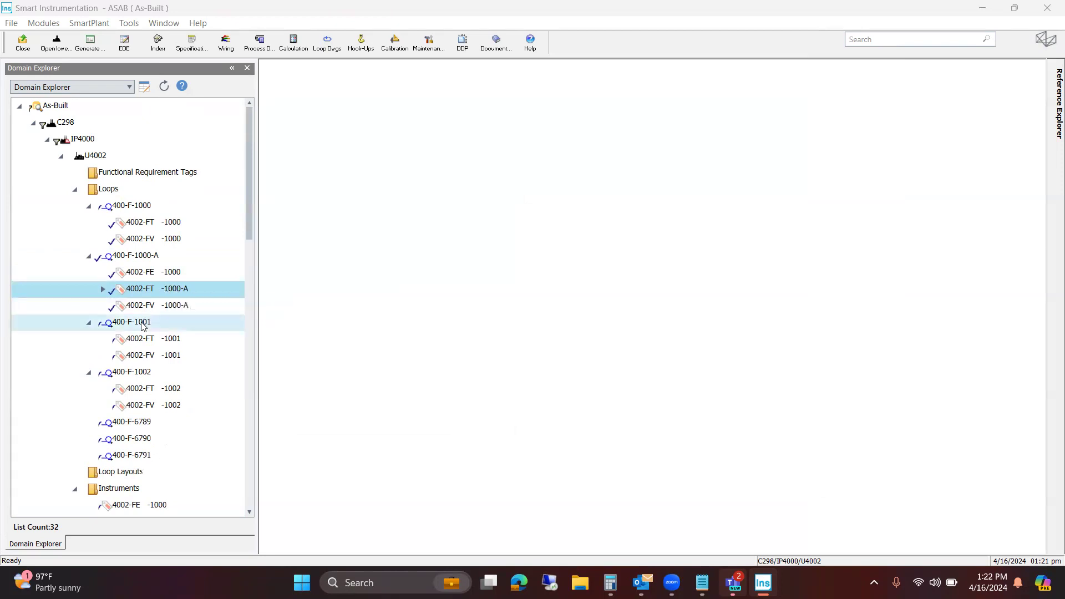
scroll(141, 314, "down", 2)
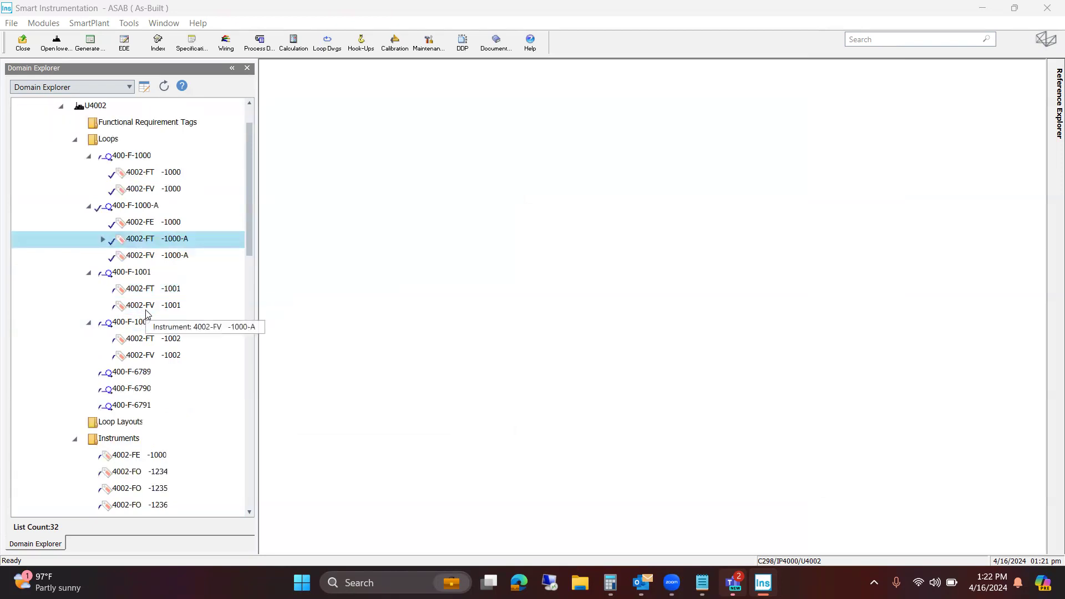
left_click(137, 327)
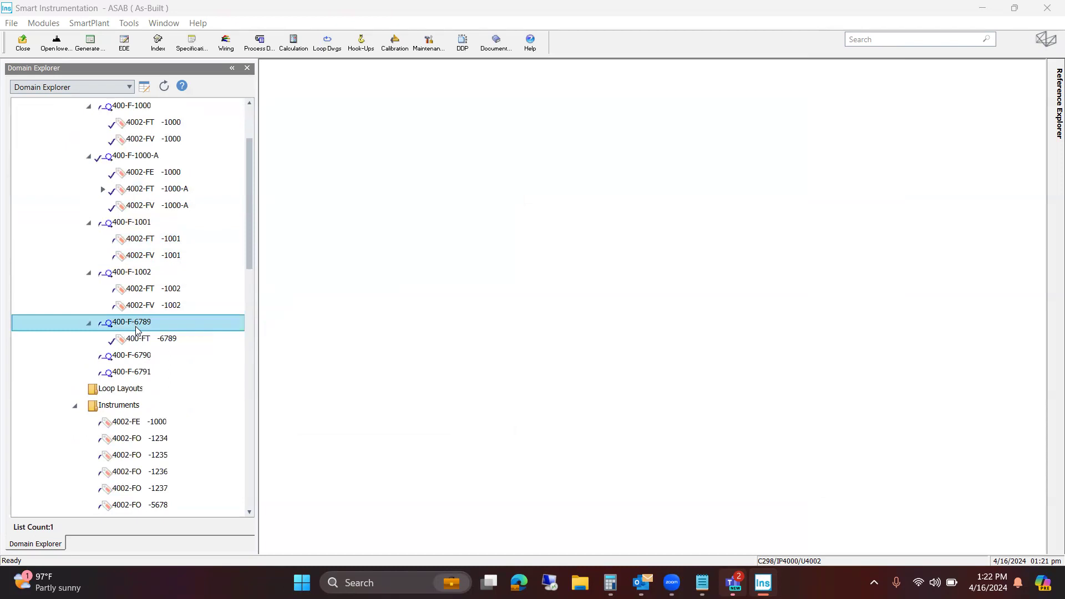
right_click(137, 328)
mouse_move(148, 334)
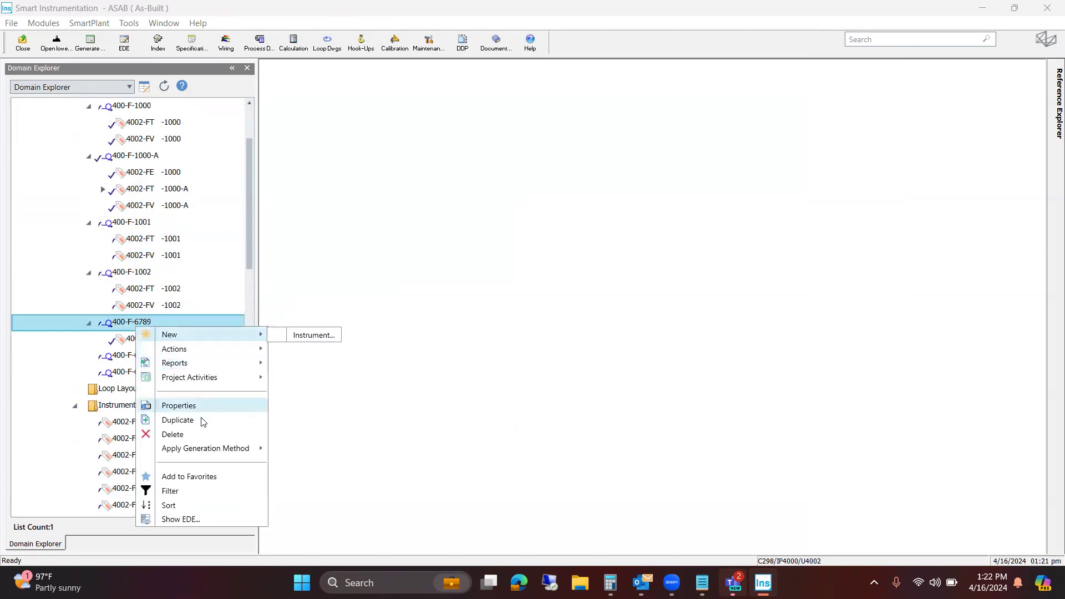
left_click(207, 435)
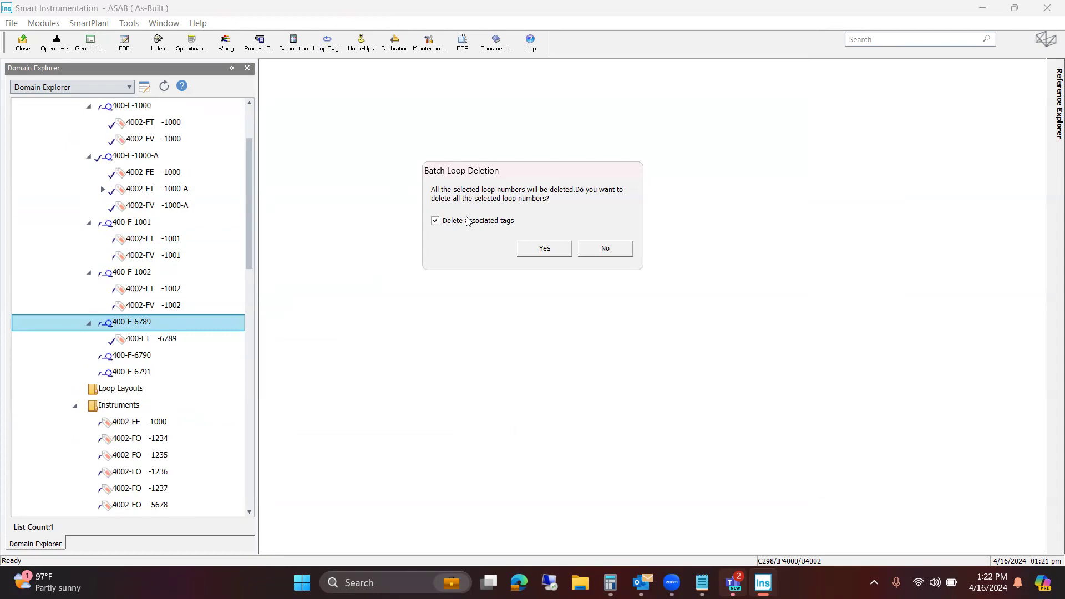
left_click(527, 248)
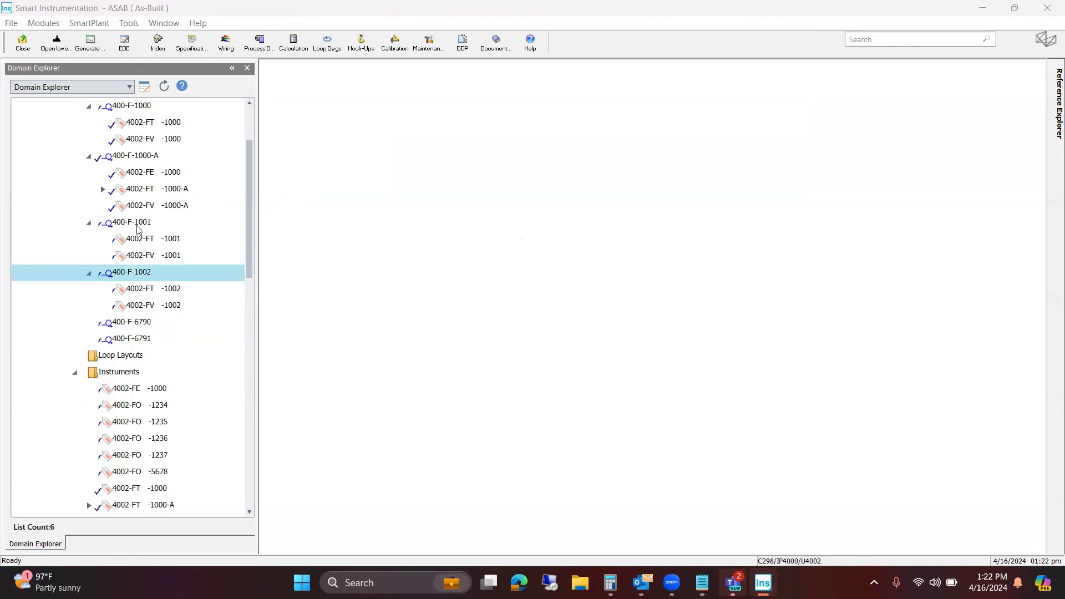
Show the Reference Explorer and expand its Typical Loops and Typical Instruments folders
left_click(1050, 294)
scroll(193, 246, "up", 1)
scroll(193, 246, "up", 1)
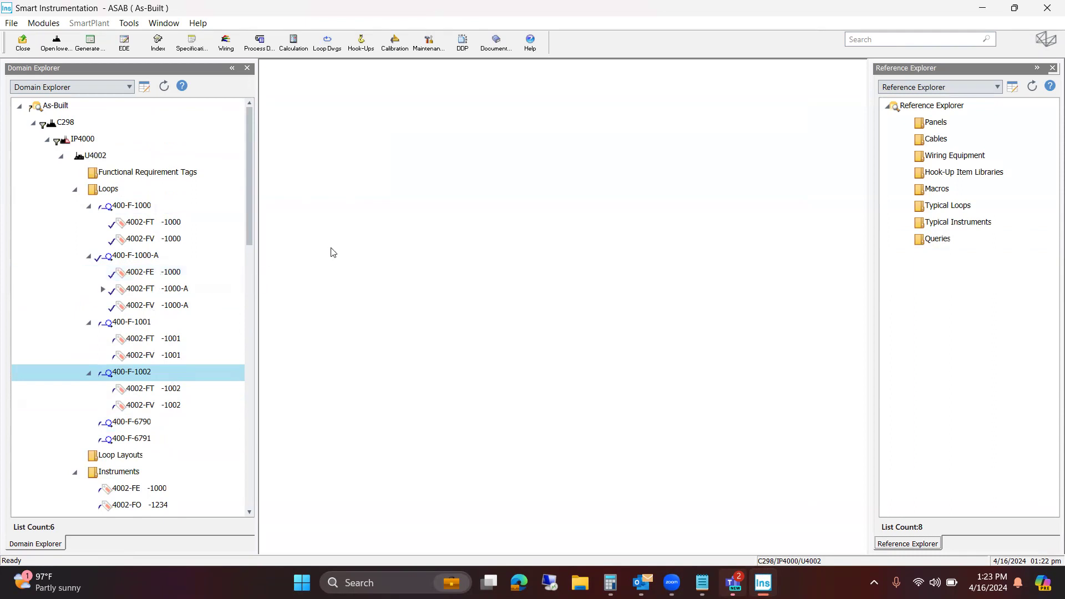
double_click(948, 206)
double_click(946, 272)
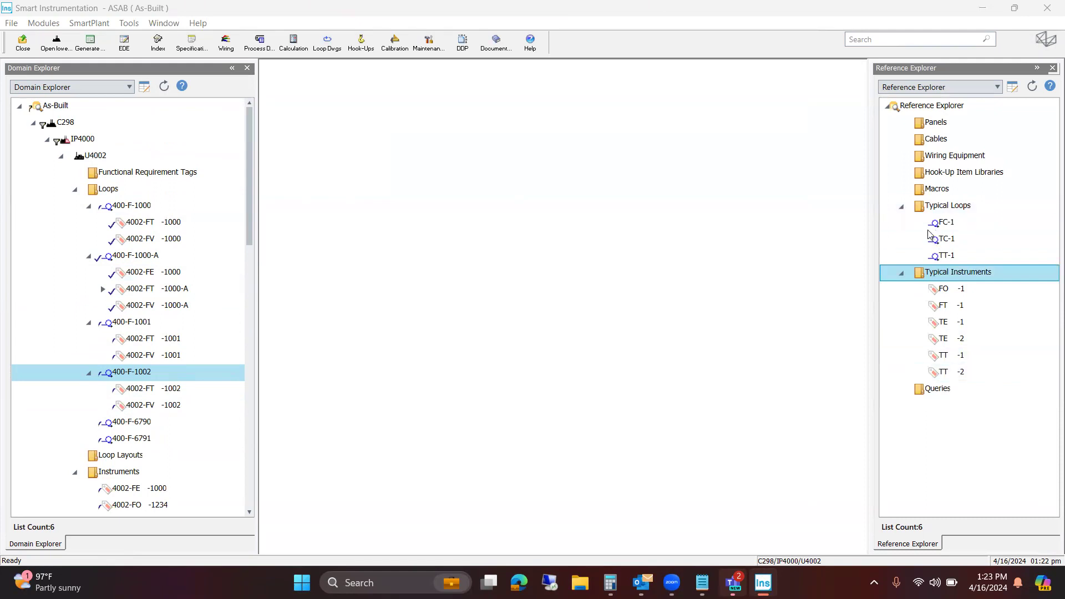
Create a new typical loop numbered L-1 in the Reference Explorer's Typical Loops folder
left_click(931, 210)
right_click(929, 211)
mouse_move(950, 217)
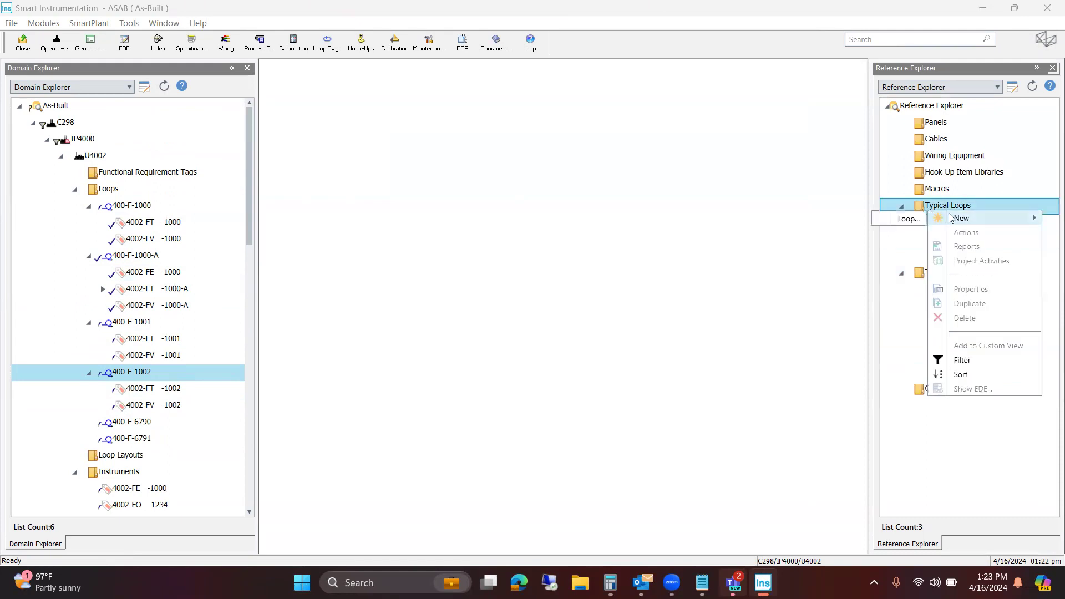
left_click(908, 219)
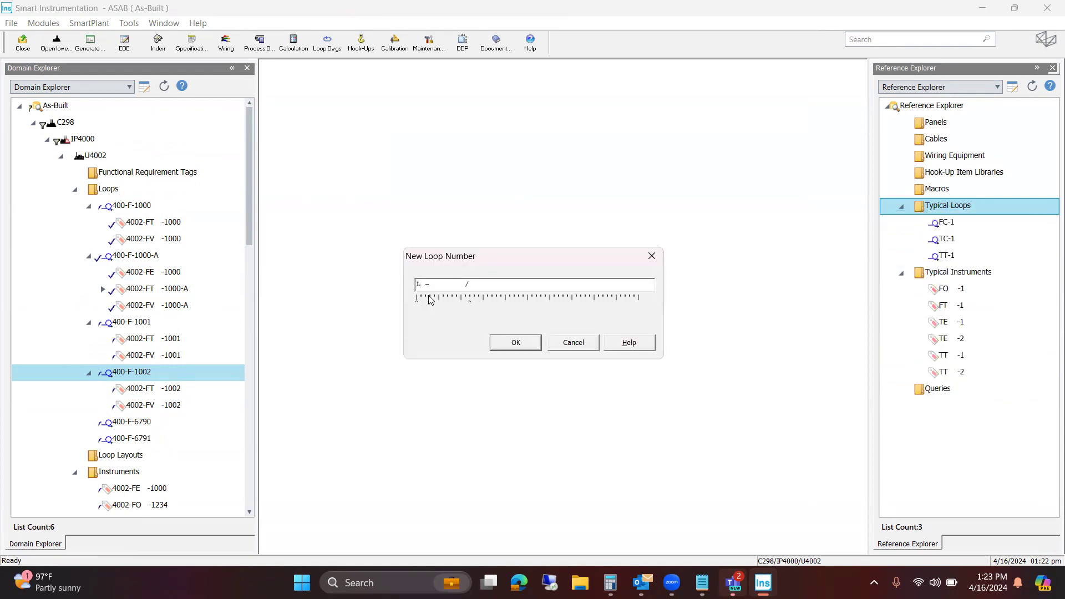
left_click(515, 342)
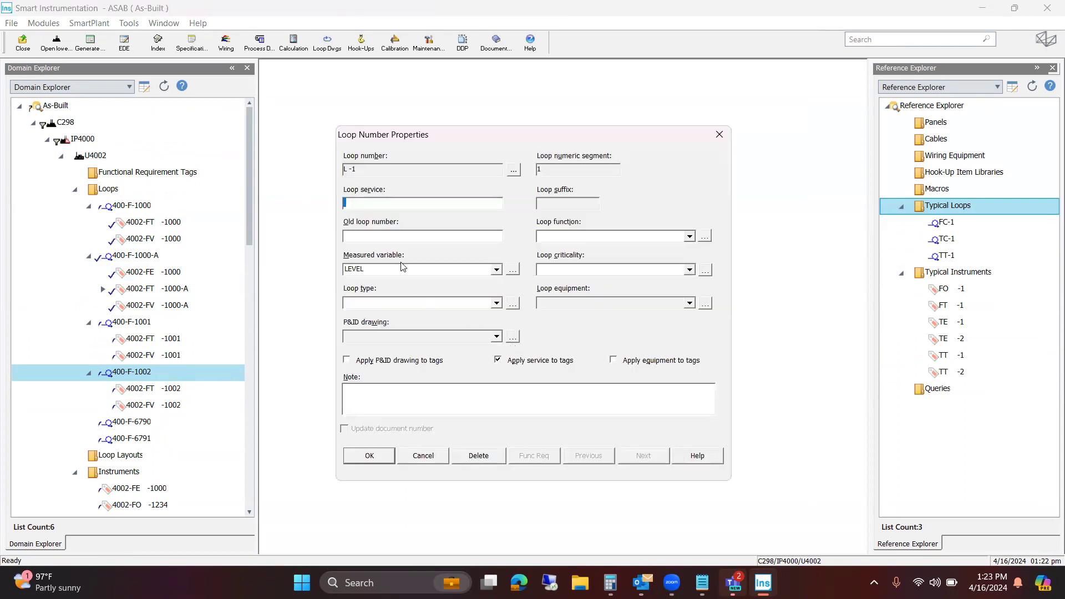
Set typical loop L-1's criticality to Low, function to Control Indicating and type to Close, and save its properties
left_click(601, 271)
left_click(601, 279)
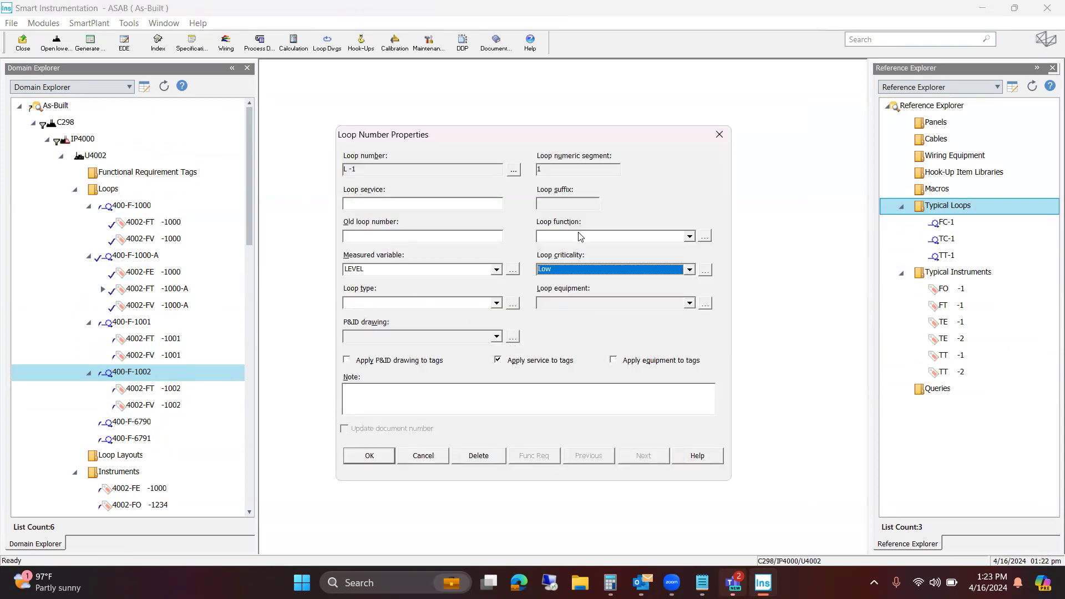
left_click(583, 237)
left_click(579, 279)
left_click(436, 302)
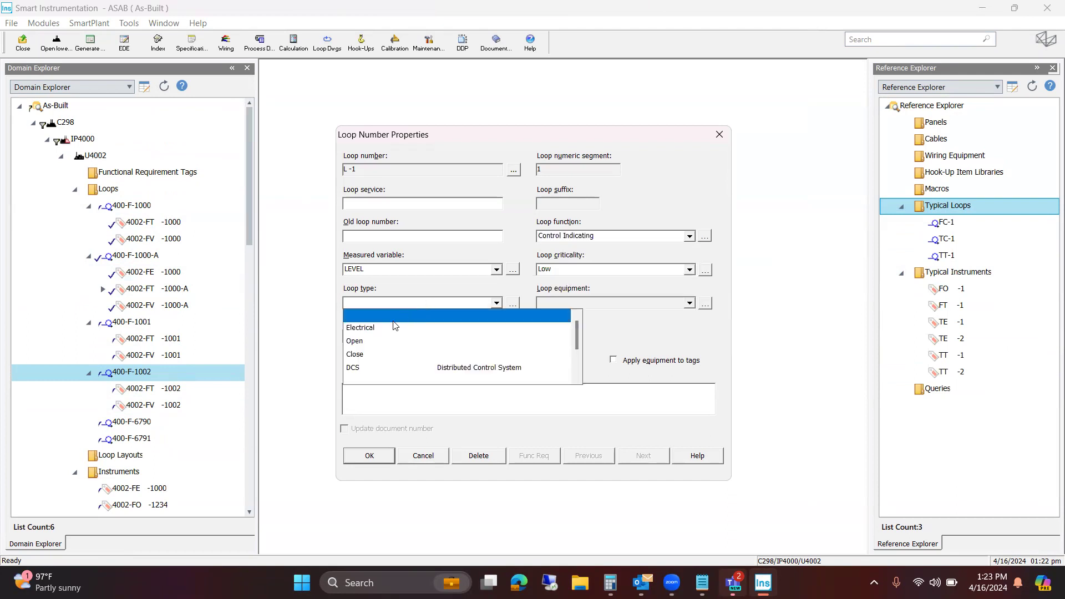
left_click(385, 356)
left_click(369, 454)
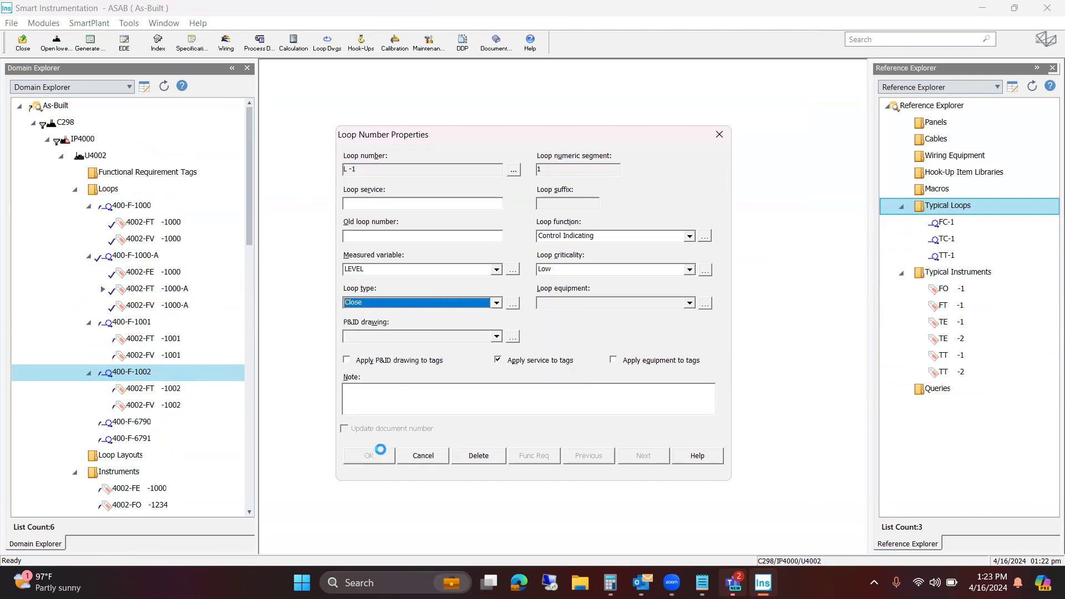
Create a Conventional (Typical) tag LT-1 for loop L-1 with the instrument type Level Transmitter
left_click(534, 340)
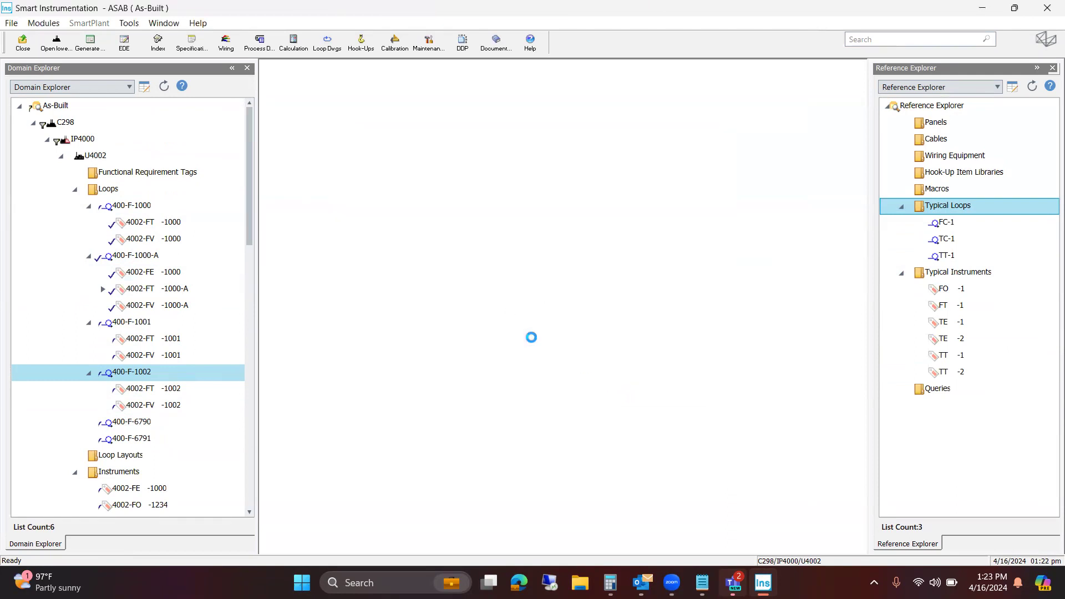
left_click(121, 198)
type("LT    -1       /")
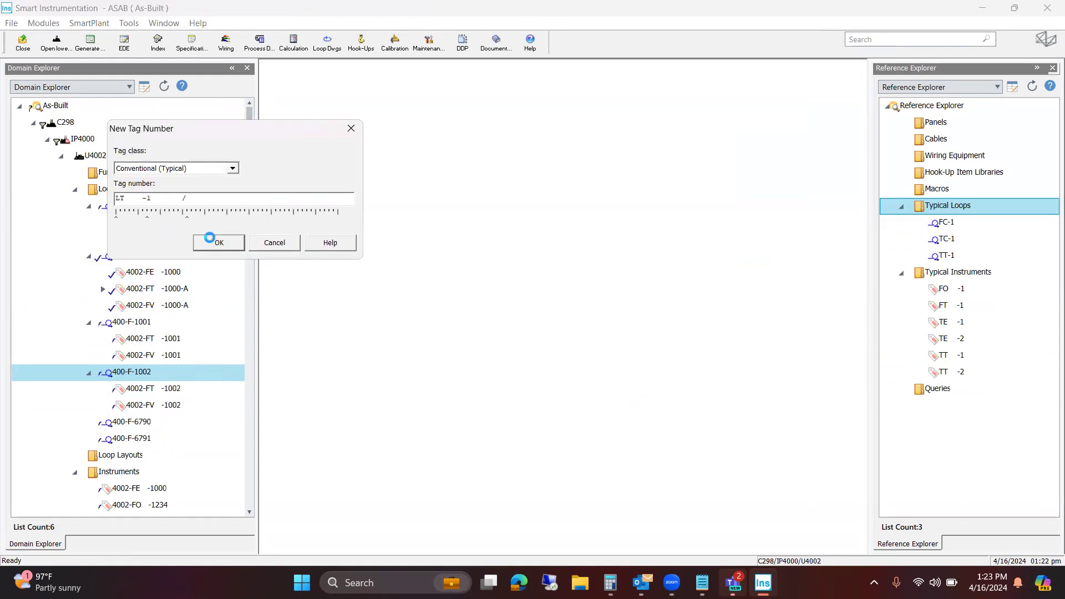
left_click(214, 243)
left_click(283, 466)
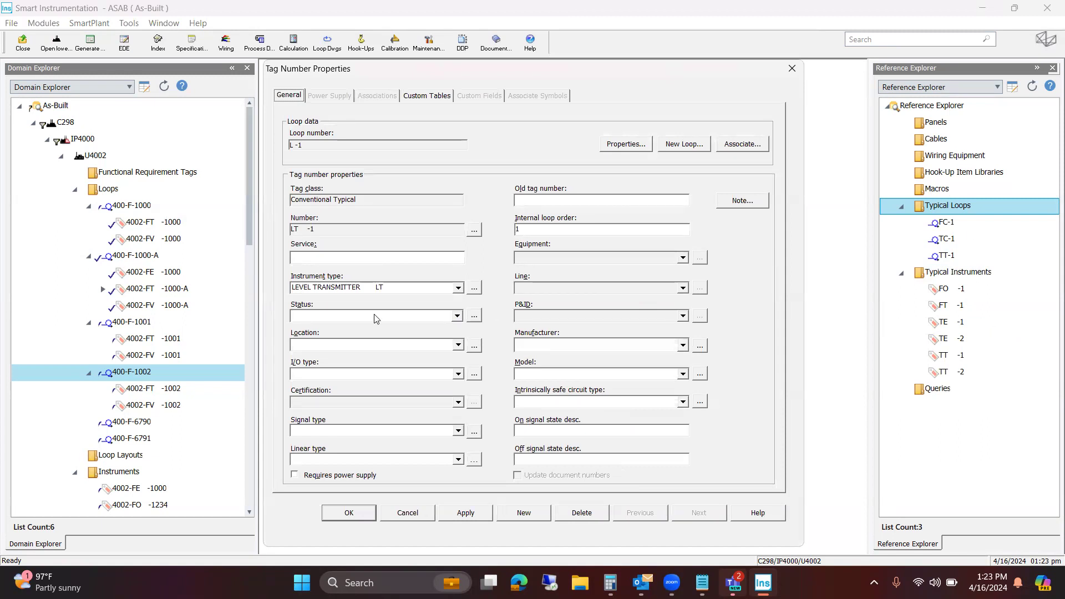
Set typical tag LT-1's status to Newly Purchased Instrument and its I/O type to AI, and apply the properties
left_click(348, 317)
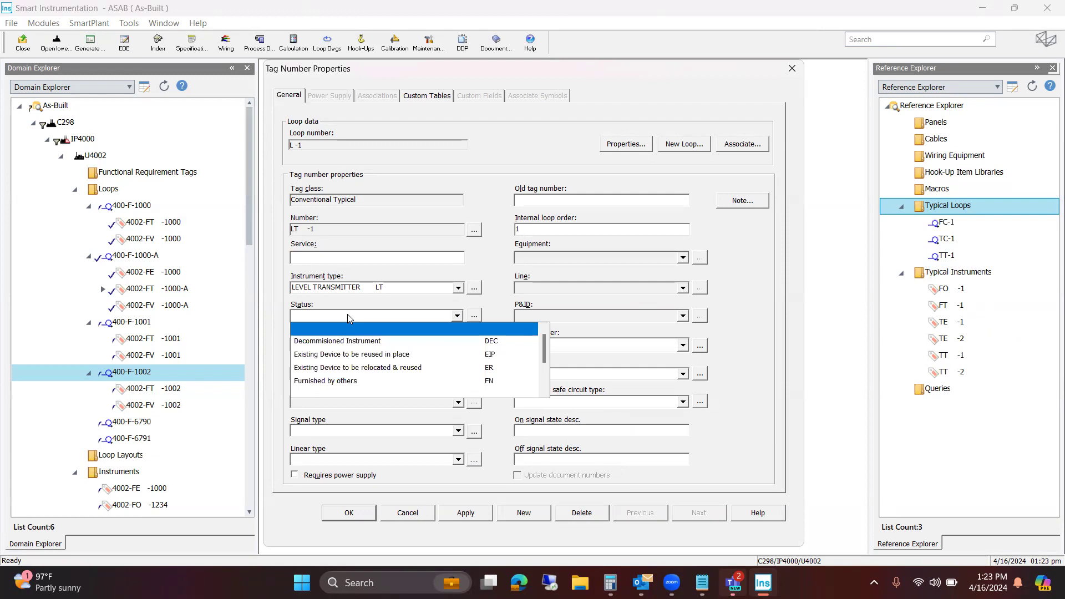
left_click(338, 382)
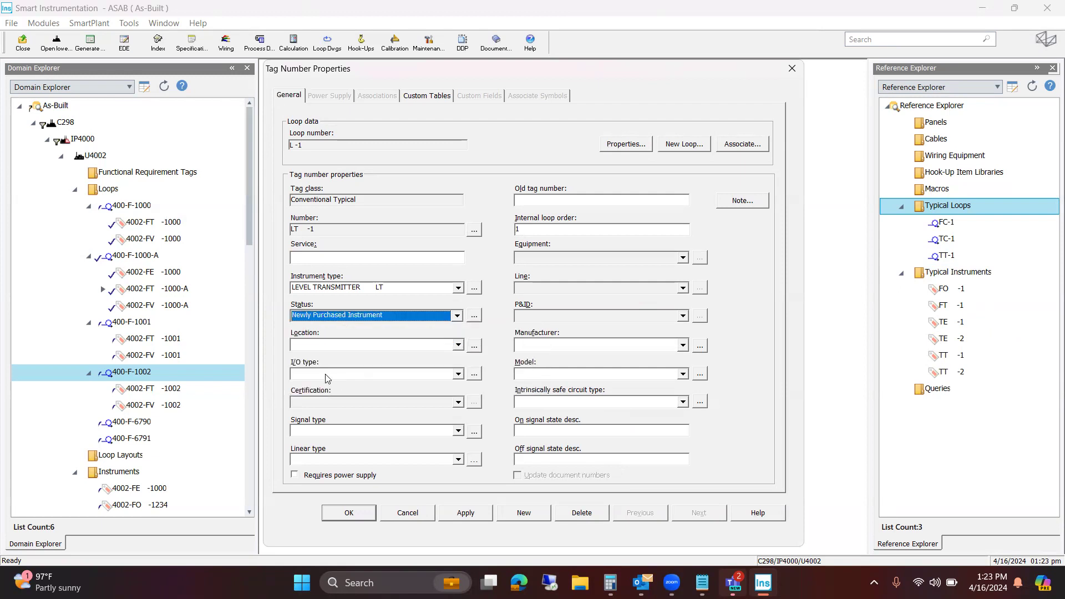
left_click(327, 375)
left_click(322, 391)
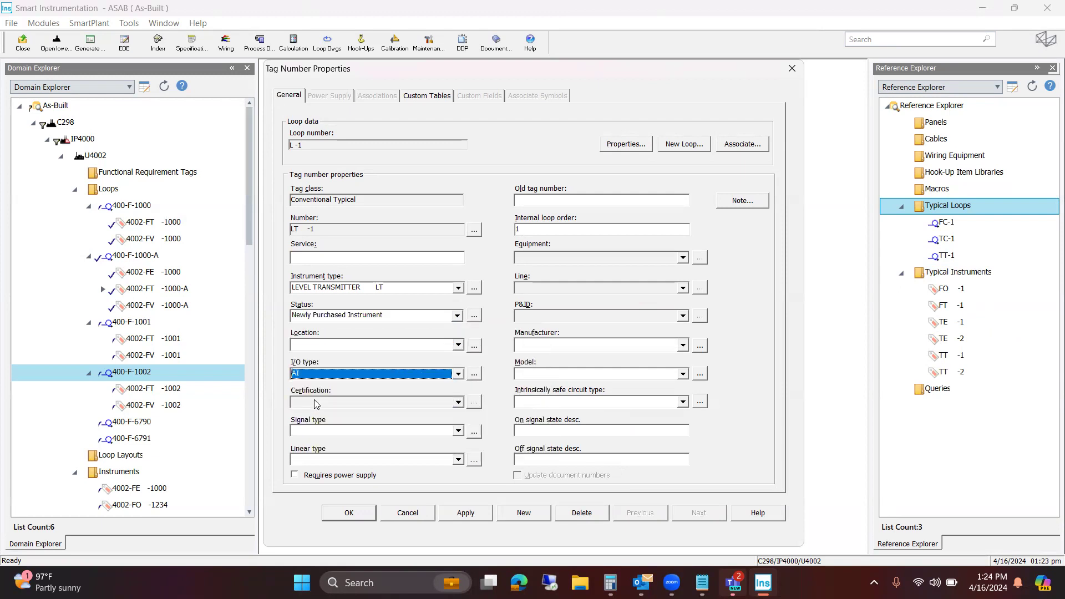
left_click(375, 430)
left_click(601, 309)
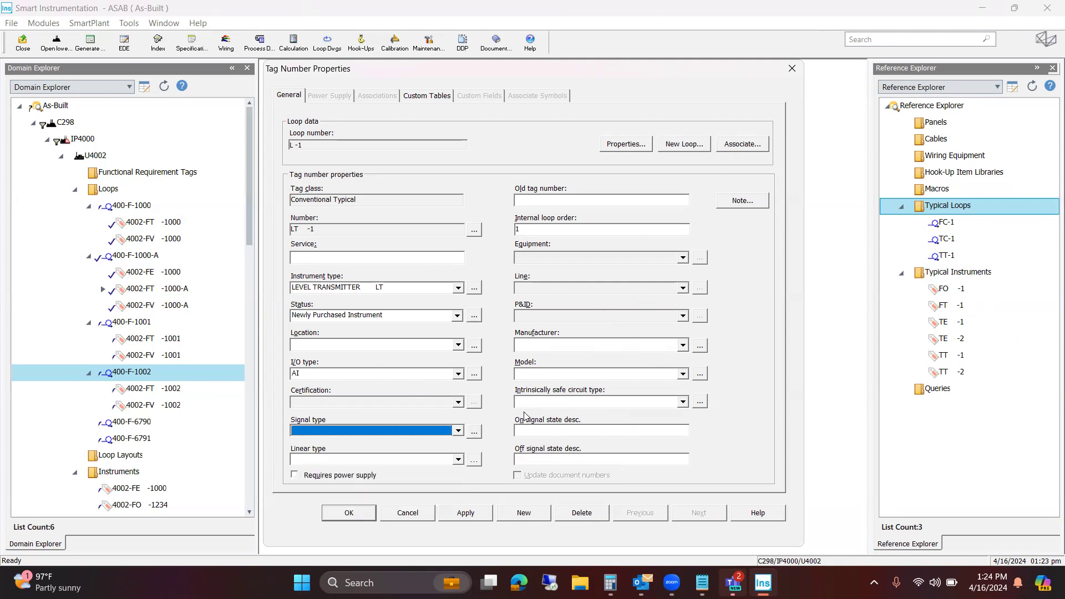
left_click(466, 511)
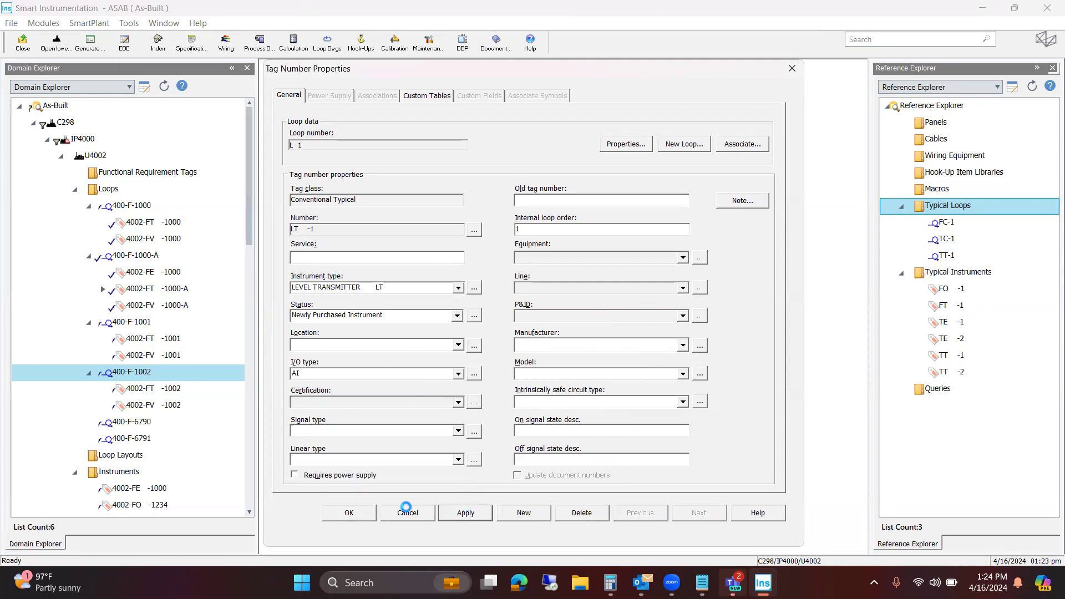
Add a second conventional typical tag LV-1 to loop L-1, save it, and expand the loop to show its tags
left_click(532, 515)
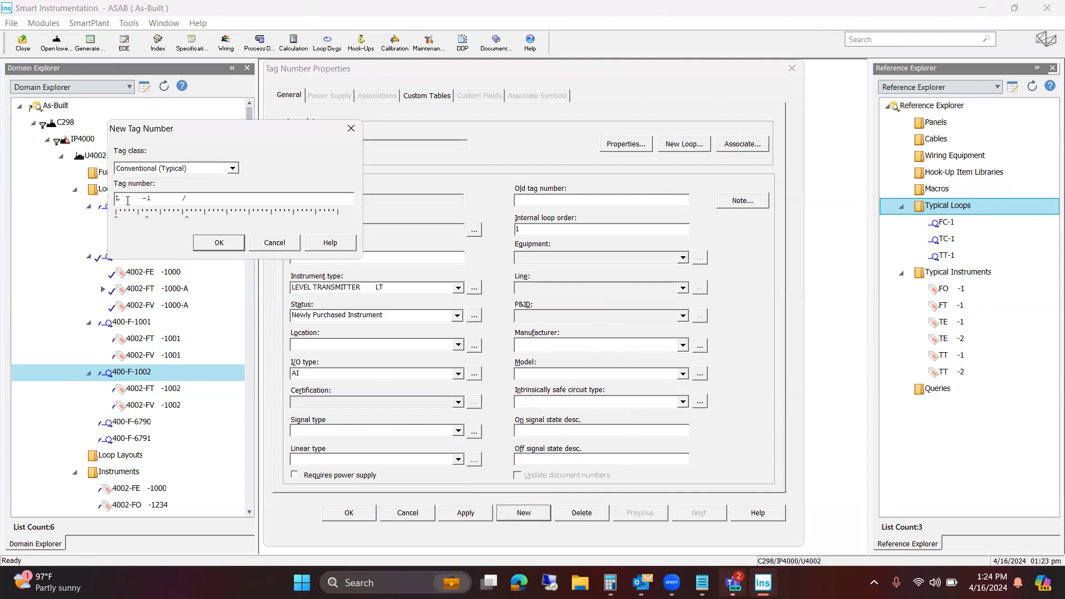
type("LT")
left_click(220, 244)
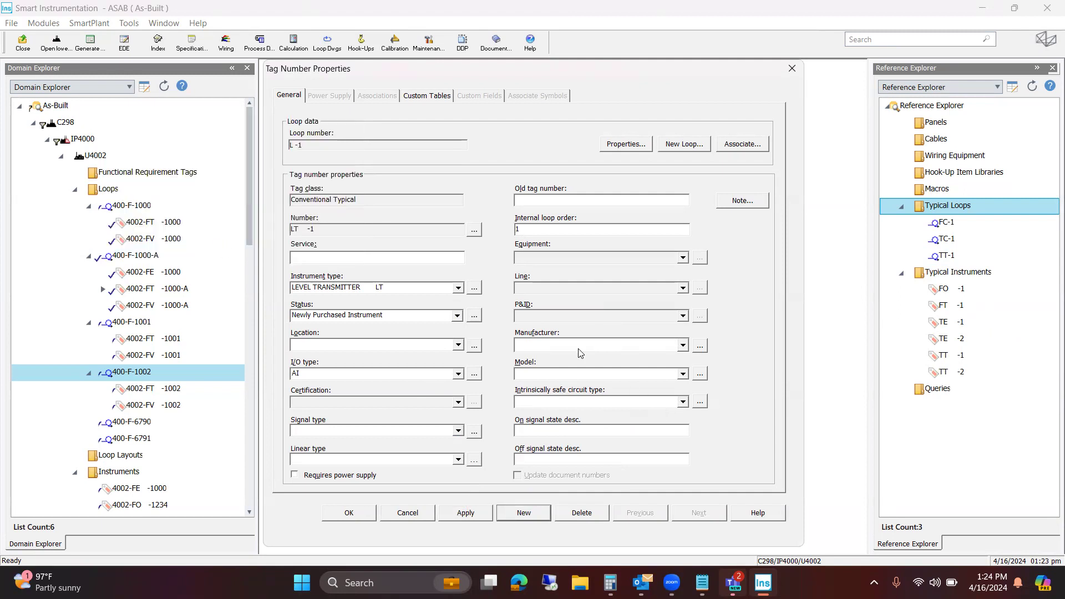
left_click(475, 514)
left_click(361, 515)
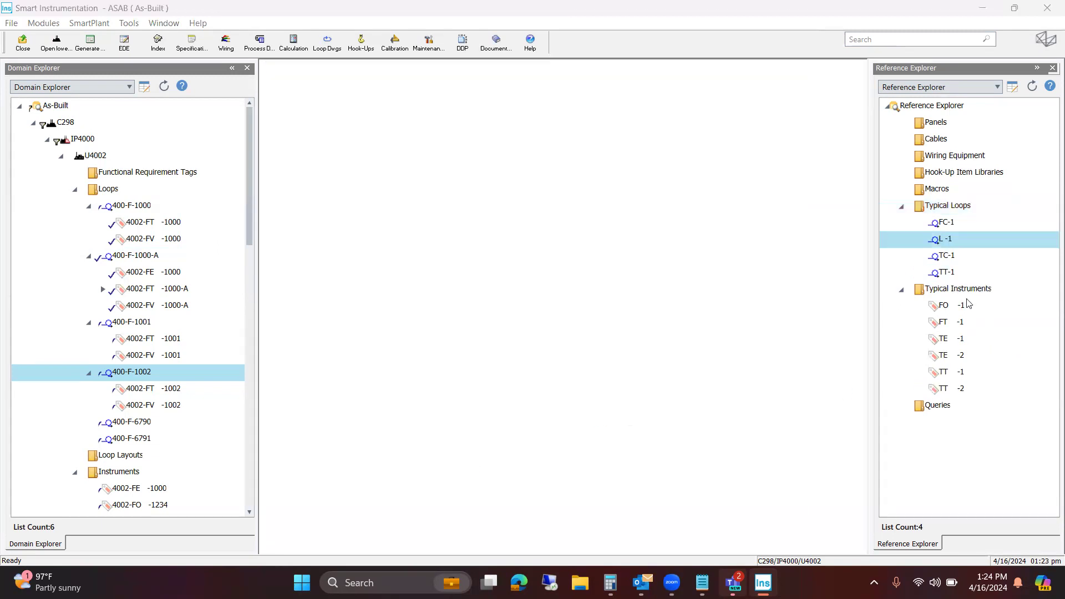
double_click(949, 247)
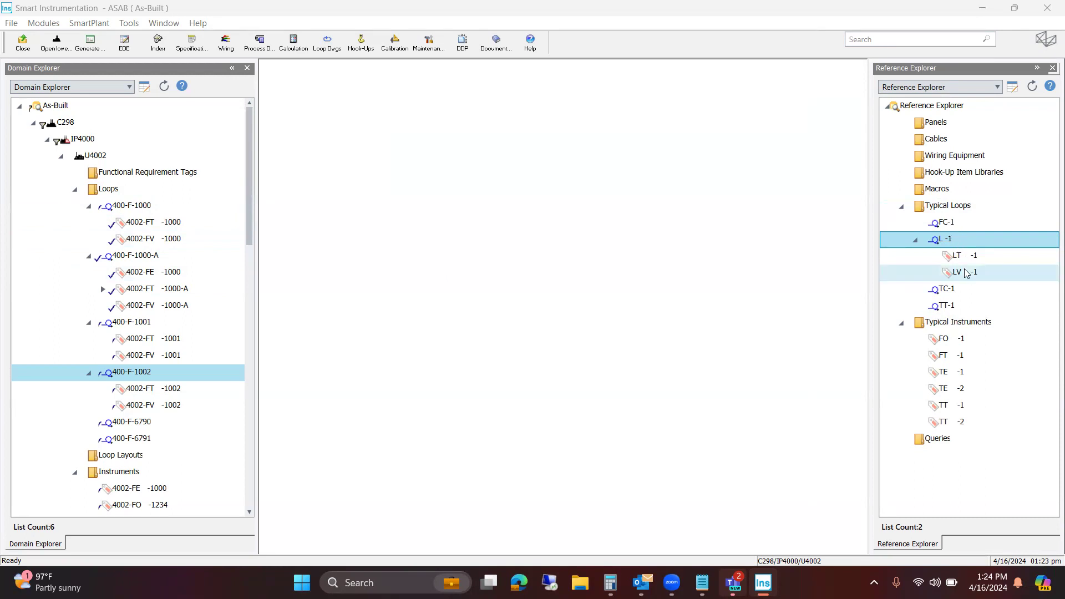
Create a new expansion macro named Level Control in the Reference Explorer's Macros folder
left_click(946, 191)
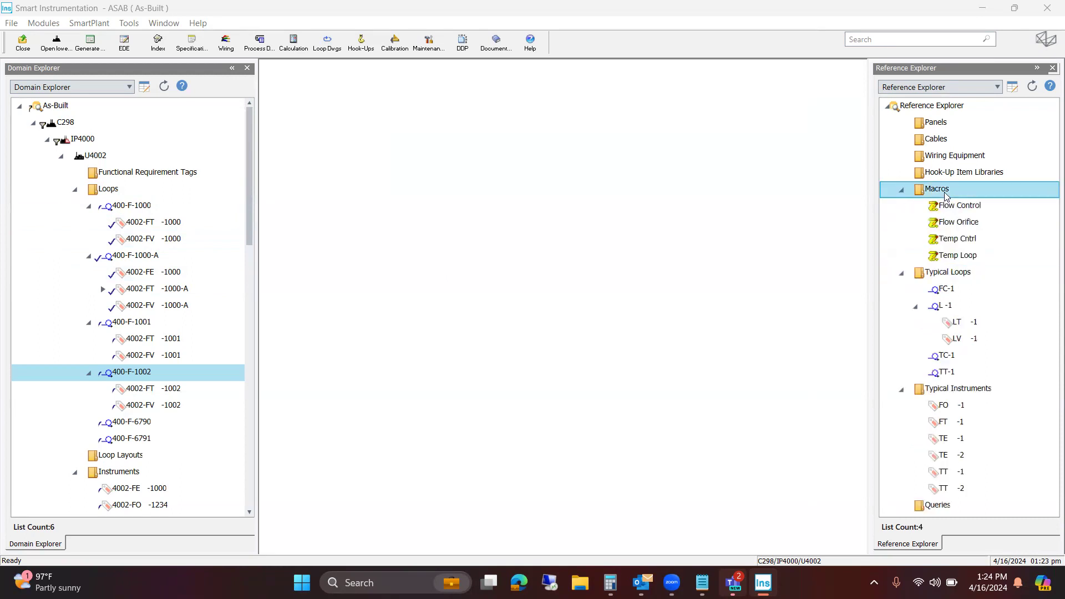
right_click(945, 194)
mouse_move(979, 201)
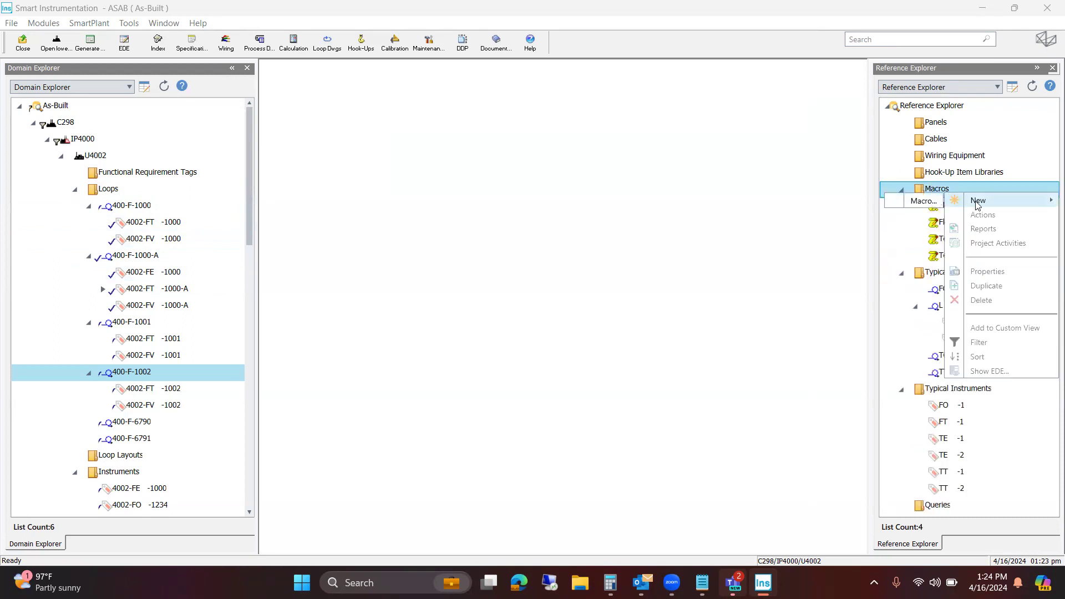
left_click(920, 203)
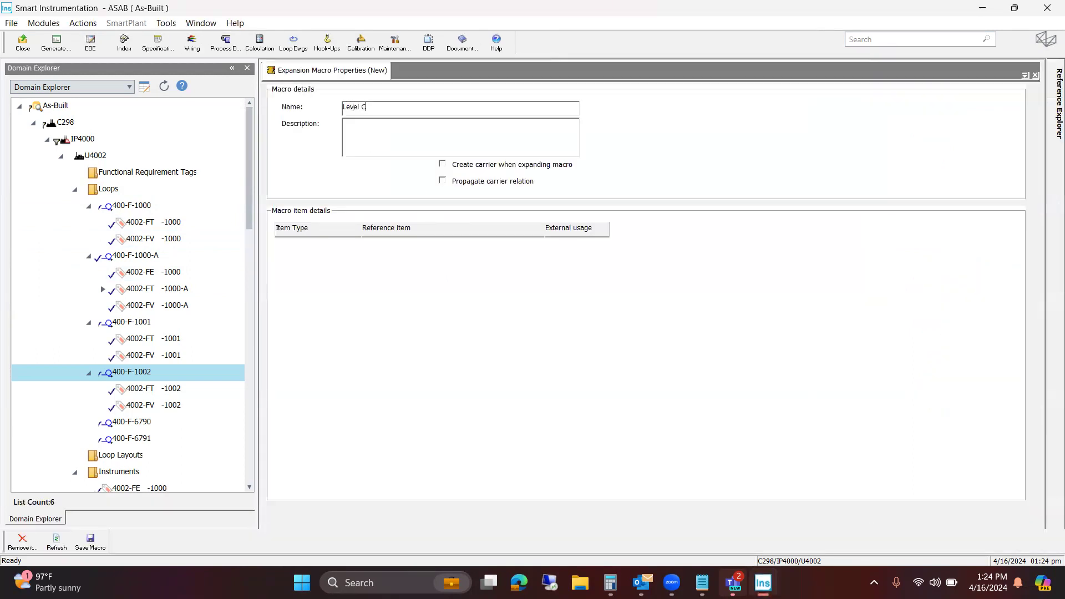
Add typical loop L-1 as an item of the Level Control macro, save the macro and close its properties
left_click(1051, 212)
left_click(938, 308)
left_click_drag(937, 310, 346, 291)
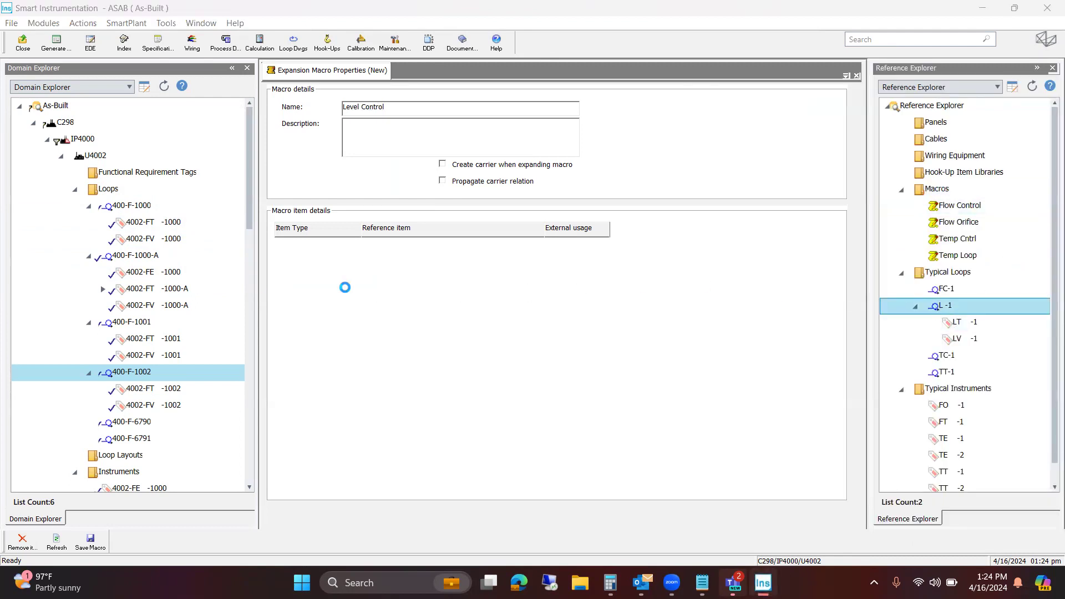
left_click(92, 544)
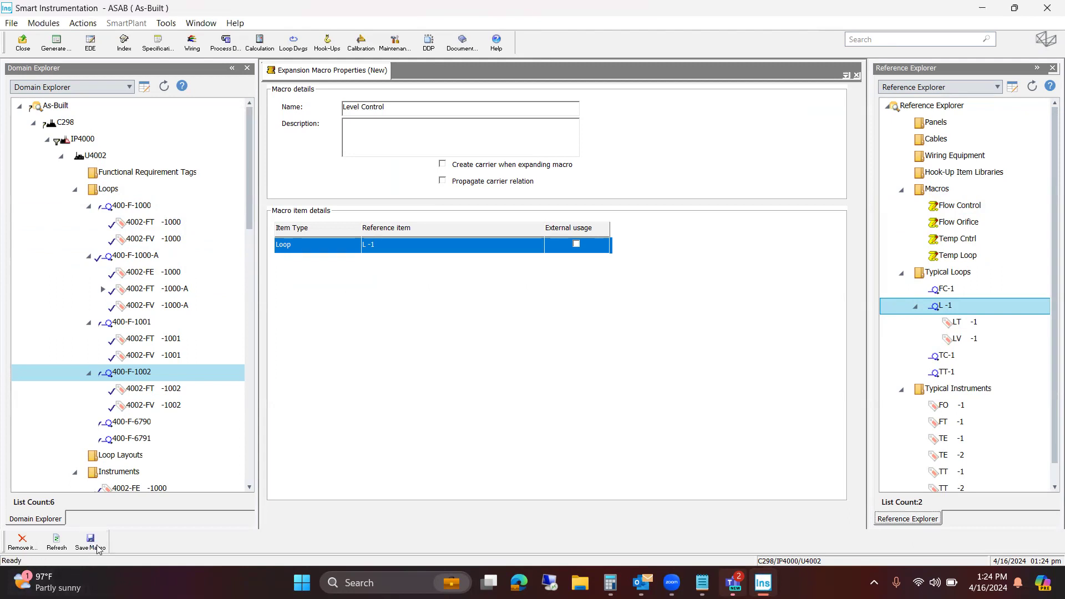
left_click(857, 75)
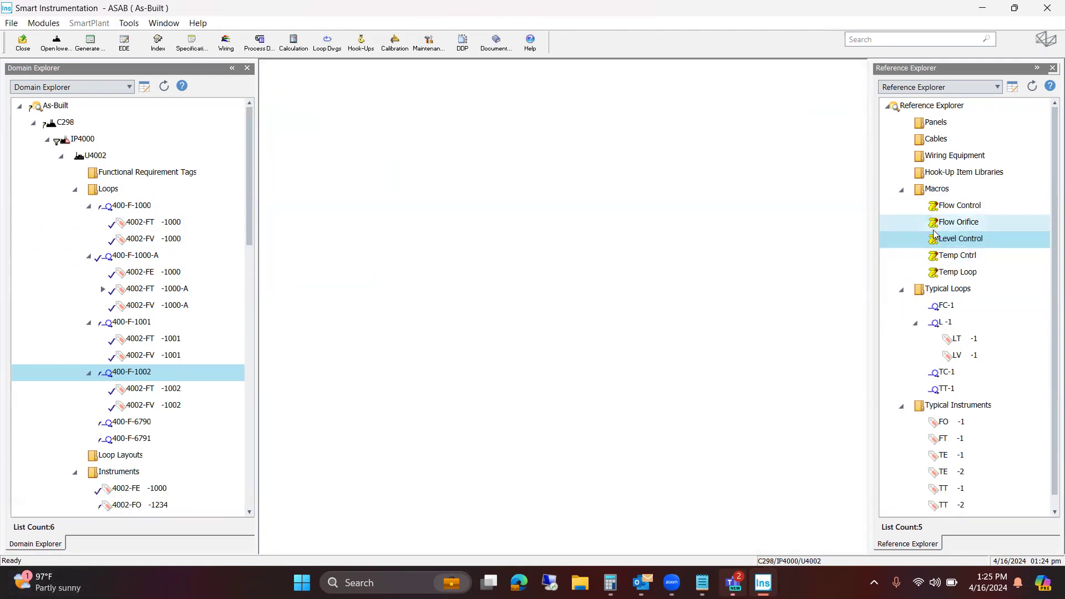
Run batch macro creation with the Level Control macro for numbers 0001-0005,0007 and close the batch dialog
right_click(952, 242)
mouse_move(992, 270)
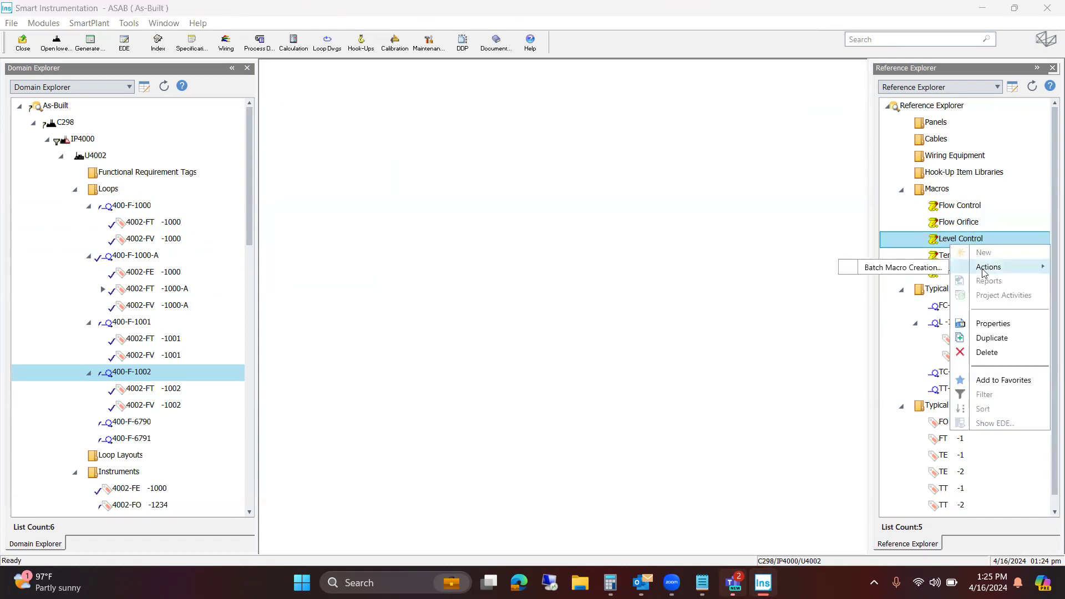
left_click(877, 274)
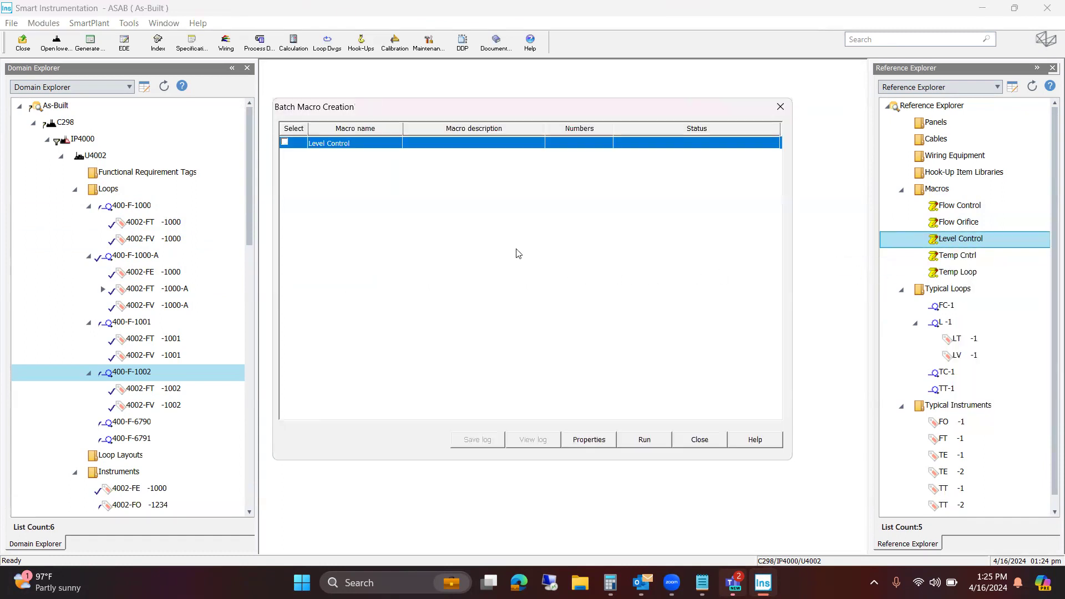
left_click(570, 145)
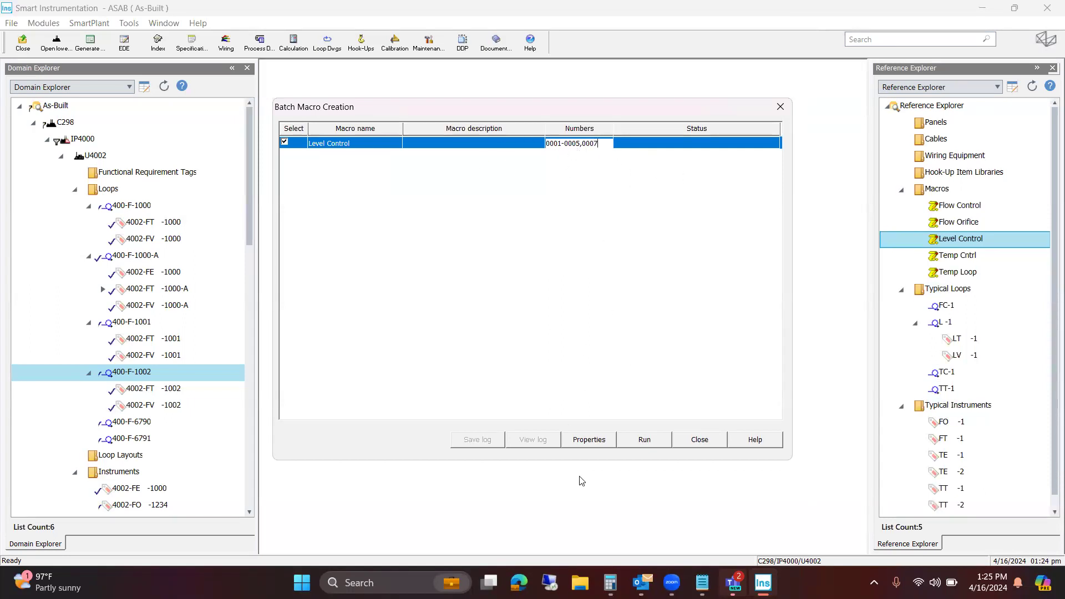
left_click(644, 440)
left_click(709, 441)
Refresh the Loops folder of U4002 and expand loops 400-L-0001 through 400-L-0005 to inspect their tags
left_click(96, 191)
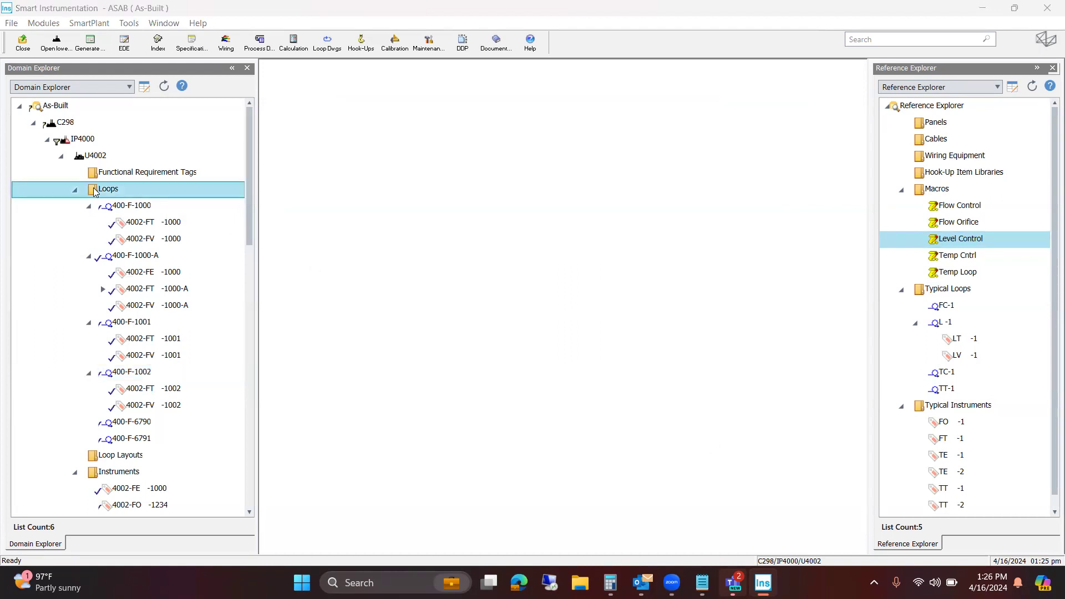
left_click(166, 88)
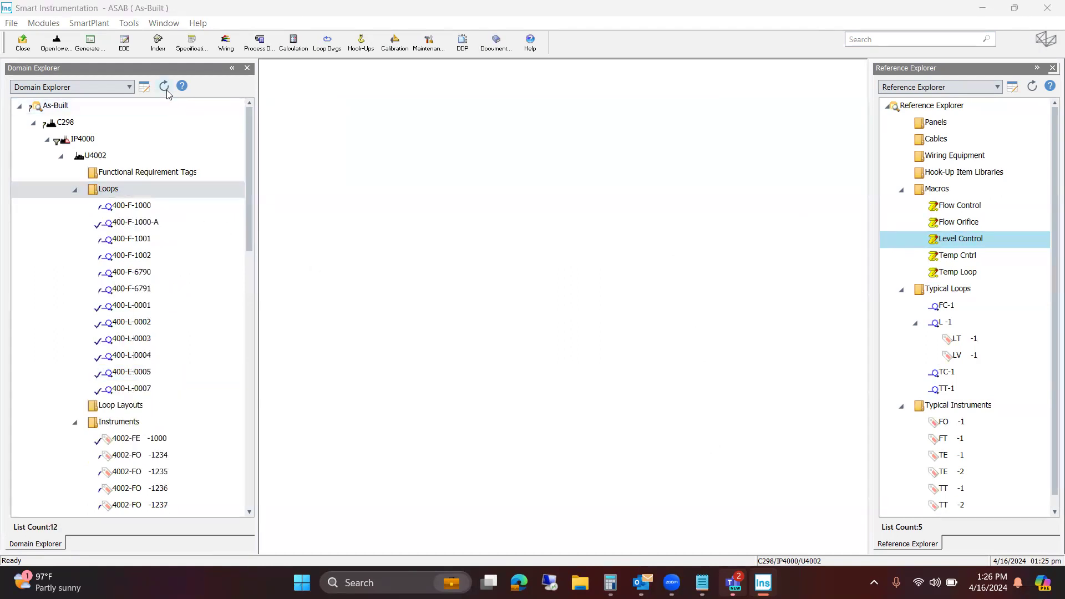
double_click(133, 306)
double_click(133, 357)
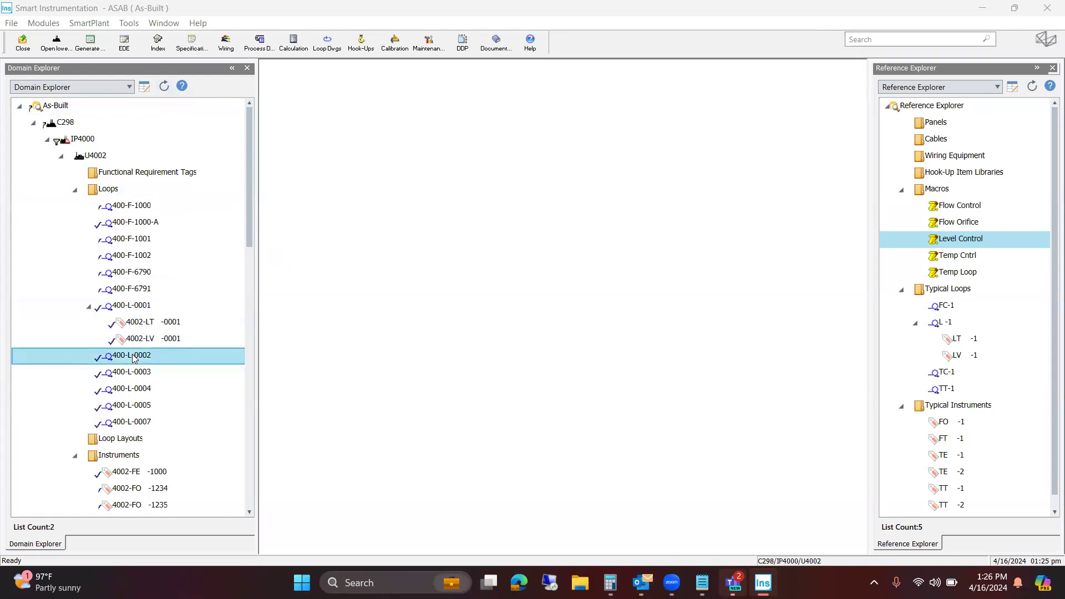
double_click(141, 405)
scroll(143, 397, "down", 3)
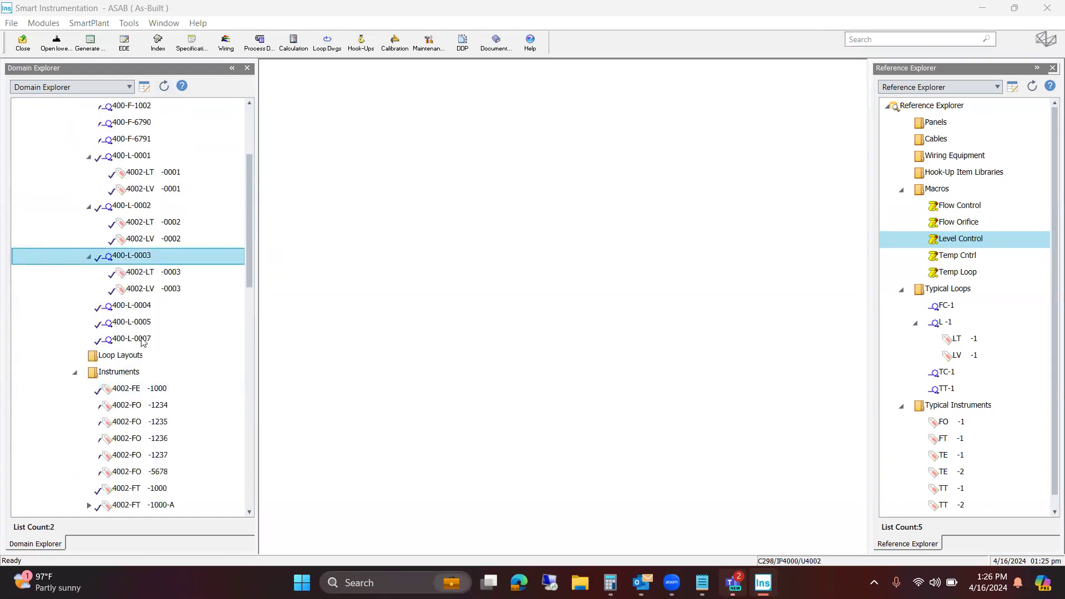
double_click(139, 307)
left_click(139, 355)
double_click(138, 355)
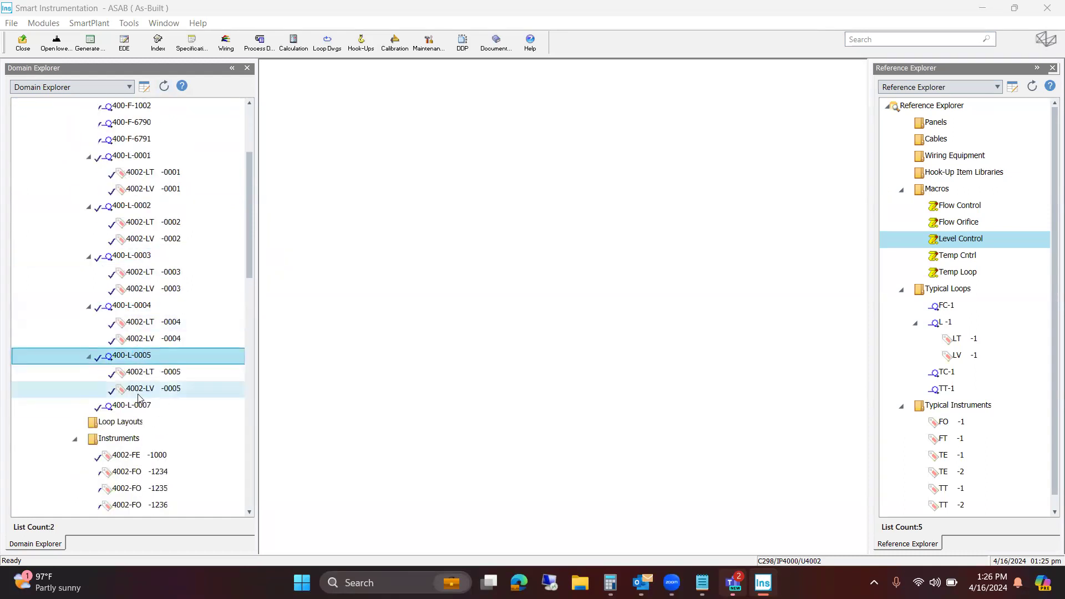
left_click(138, 391)
key("Delete")
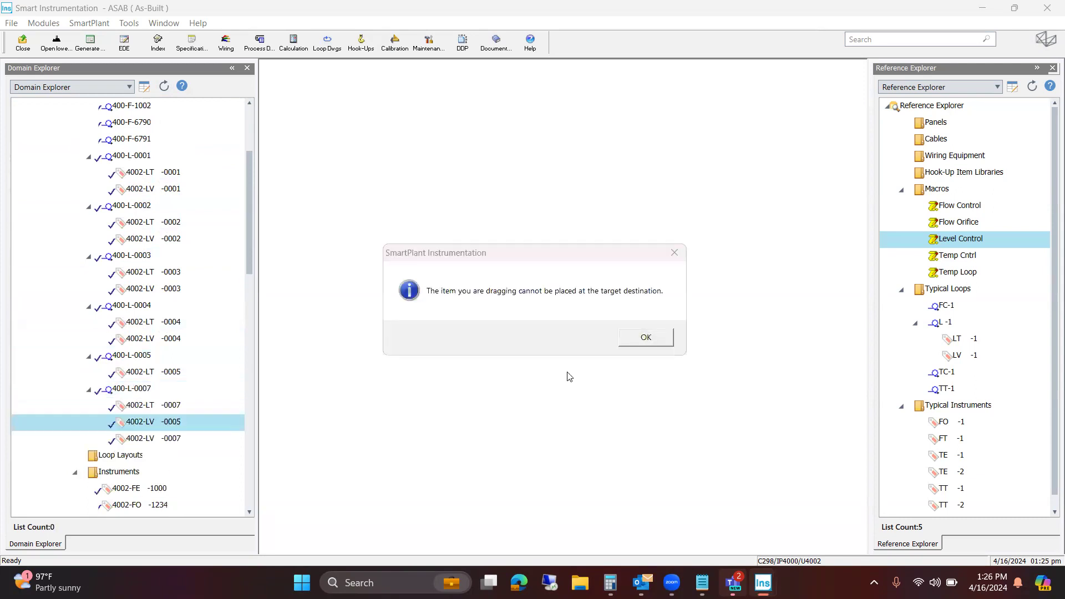
left_click(674, 253)
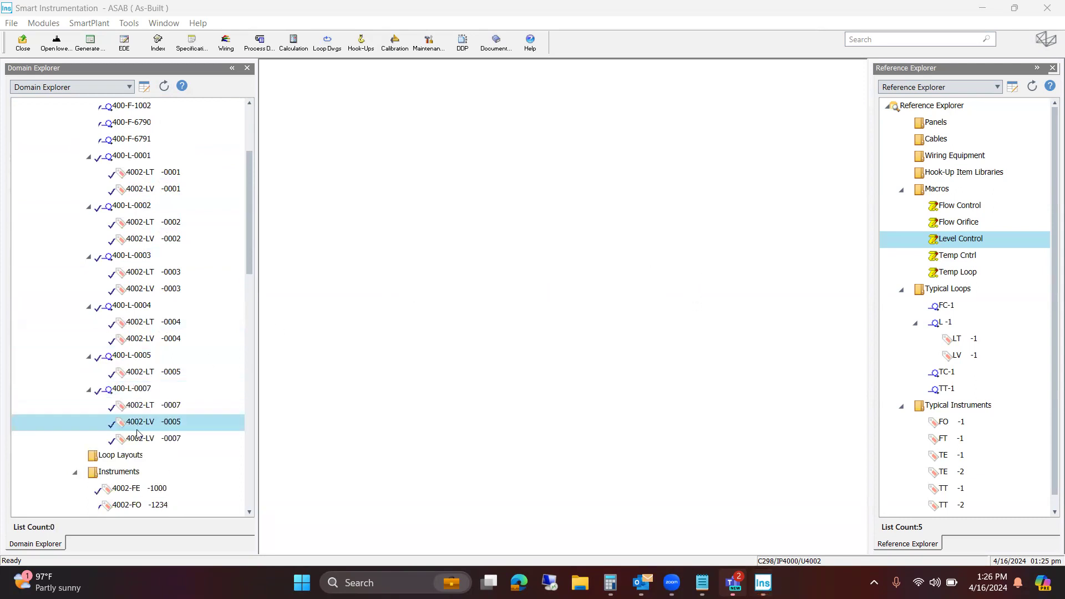
left_click_drag(141, 428, 138, 365)
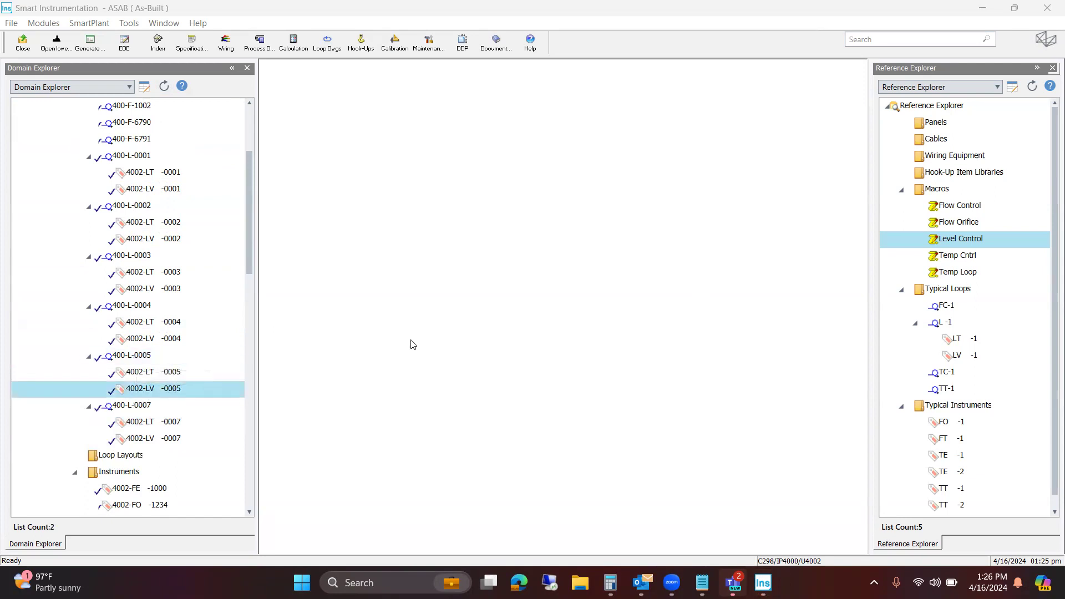